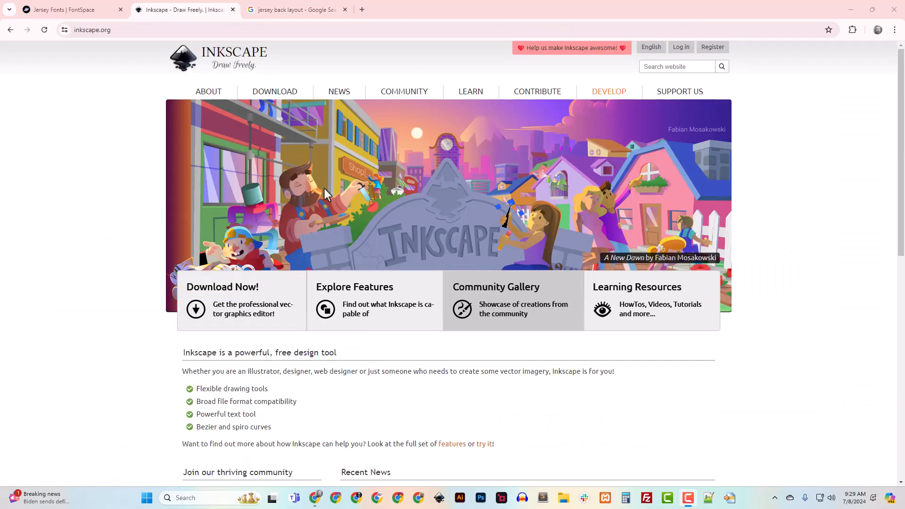
Download the current stable Inkscape 1.3.2 Windows 64-bit MSI installer from inkscape.org
mouse_move(275, 93)
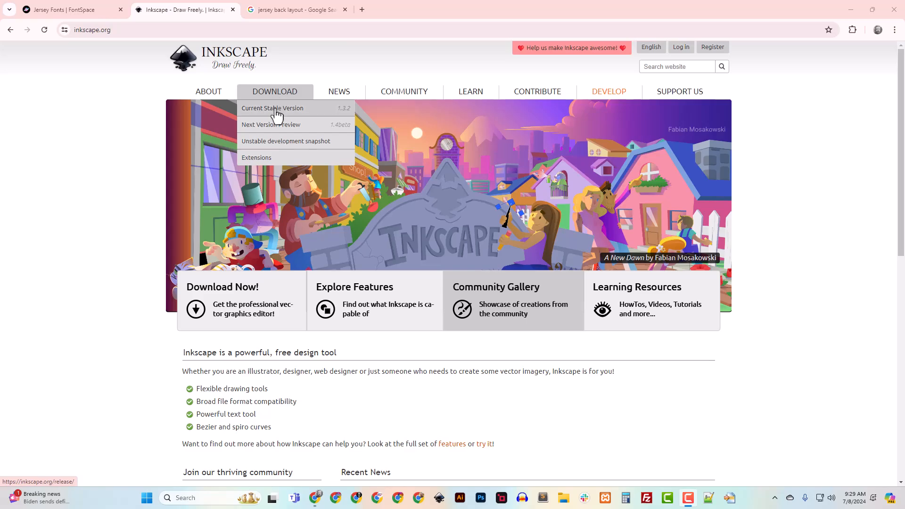
click(276, 111)
scroll(475, 252, down, 2)
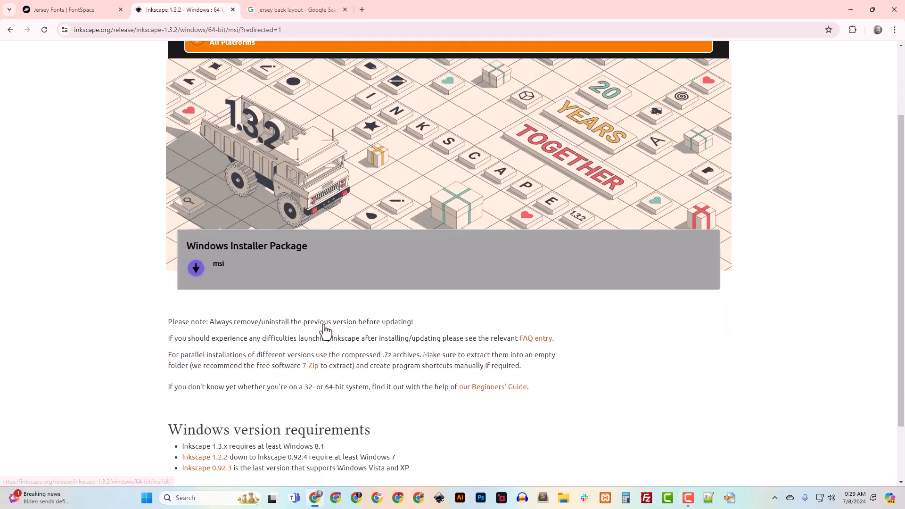
click(241, 267)
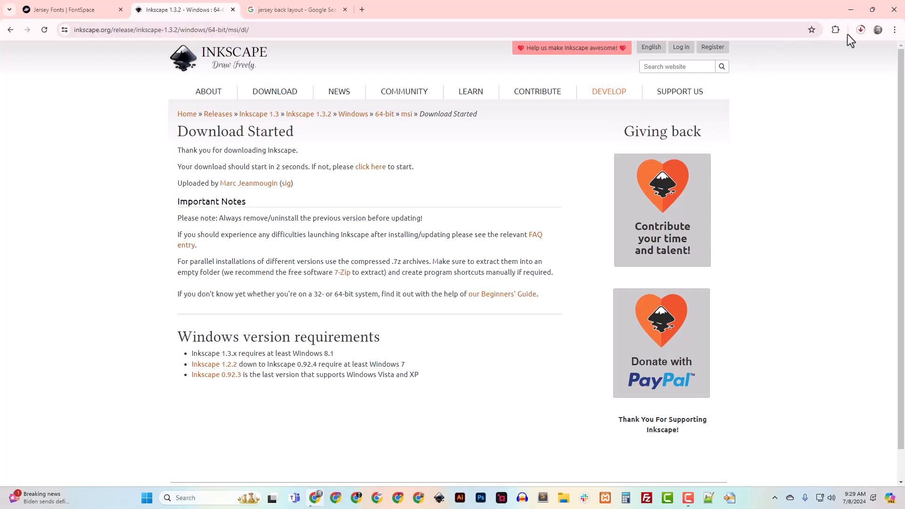
click(862, 30)
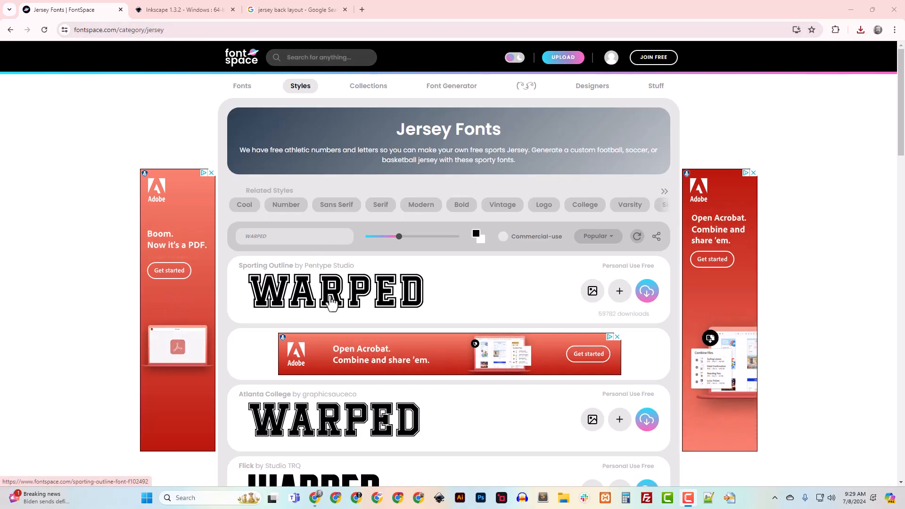
Download the Sporting Outline font from FontSpace and install its TTF file, replacing the existing copy
click(647, 295)
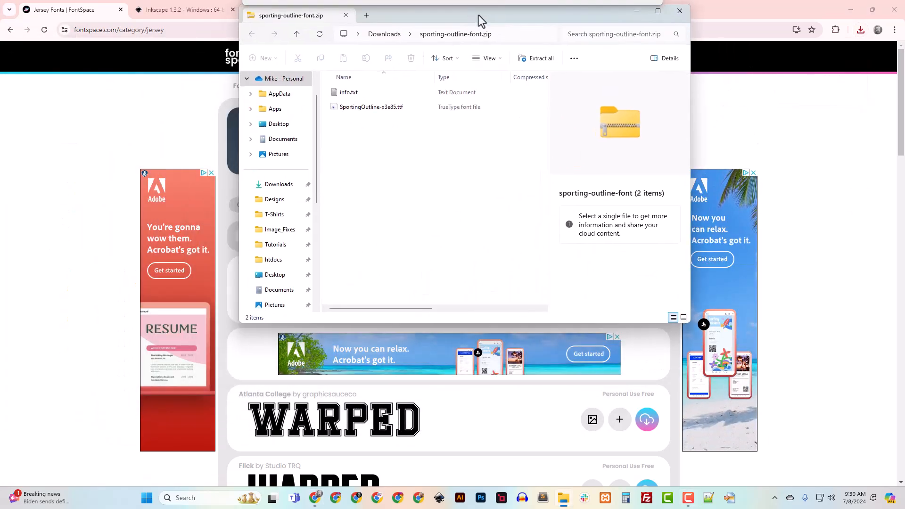
drag(479, 15, 464, 69)
double_click(361, 159)
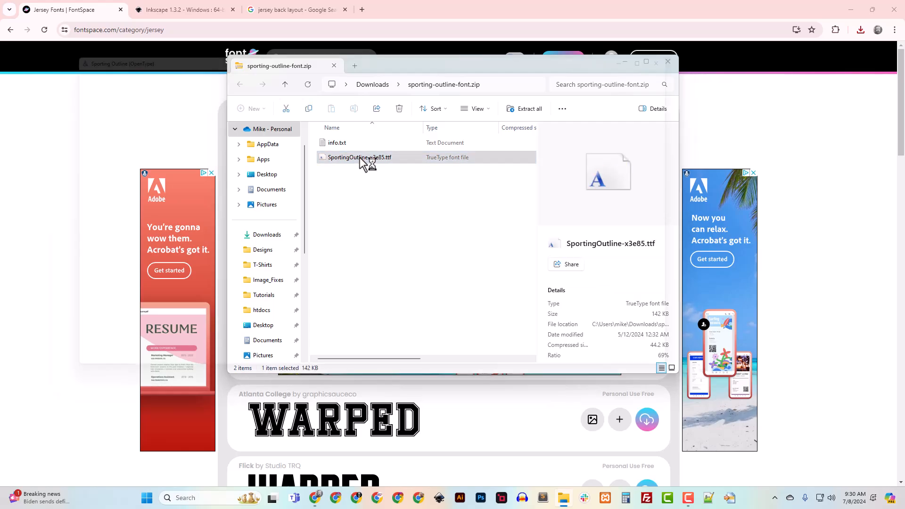
click(102, 63)
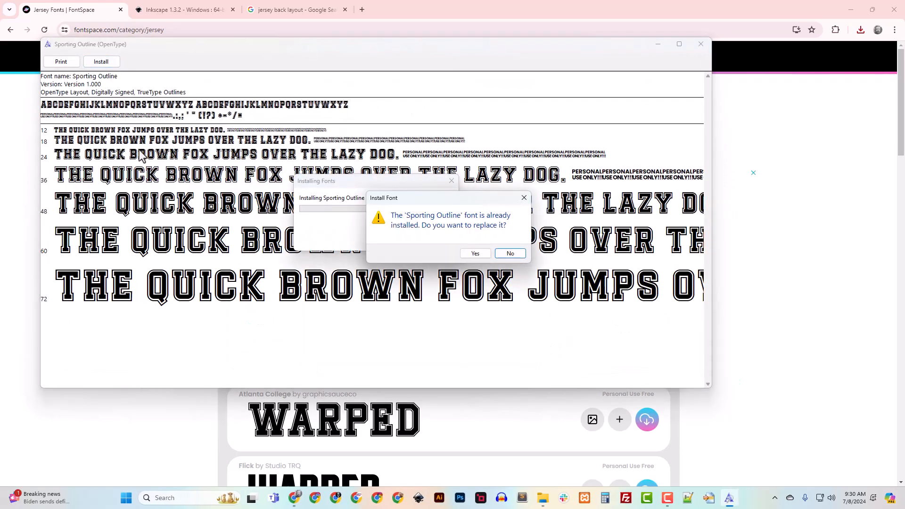
click(475, 253)
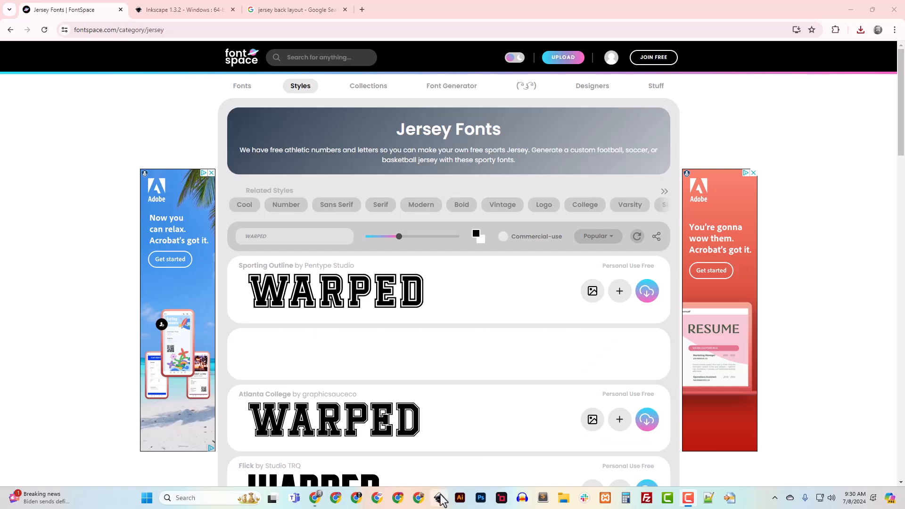
Switch to Inkscape, widen the canvas area, and set the Text tool's font to Sporting Outline
click(439, 498)
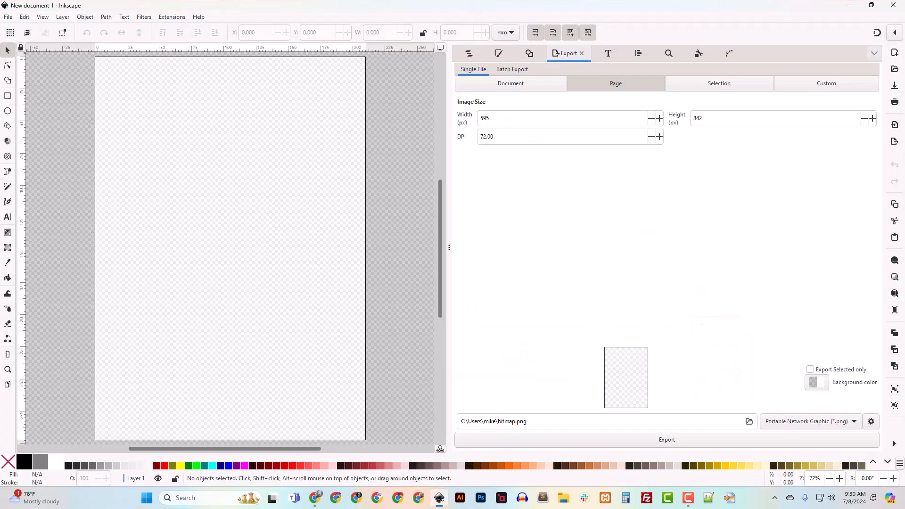
drag(449, 245, 612, 245)
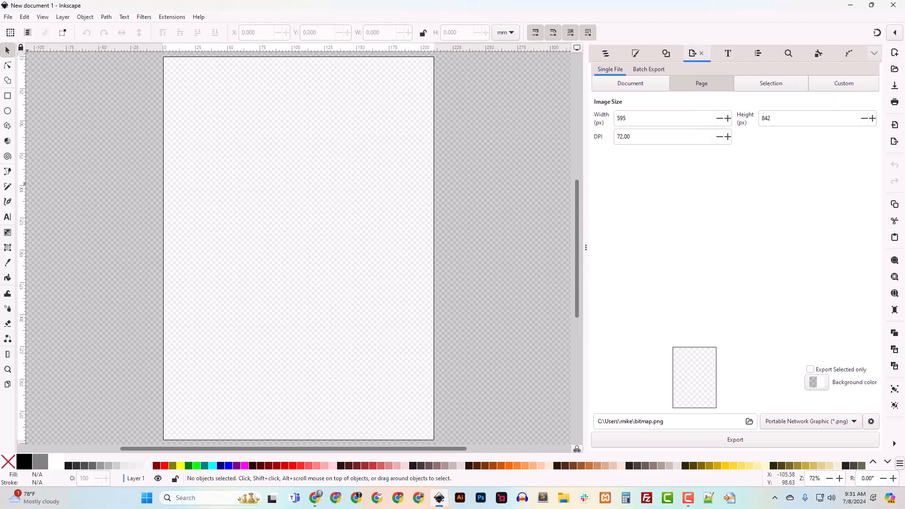
key(t)
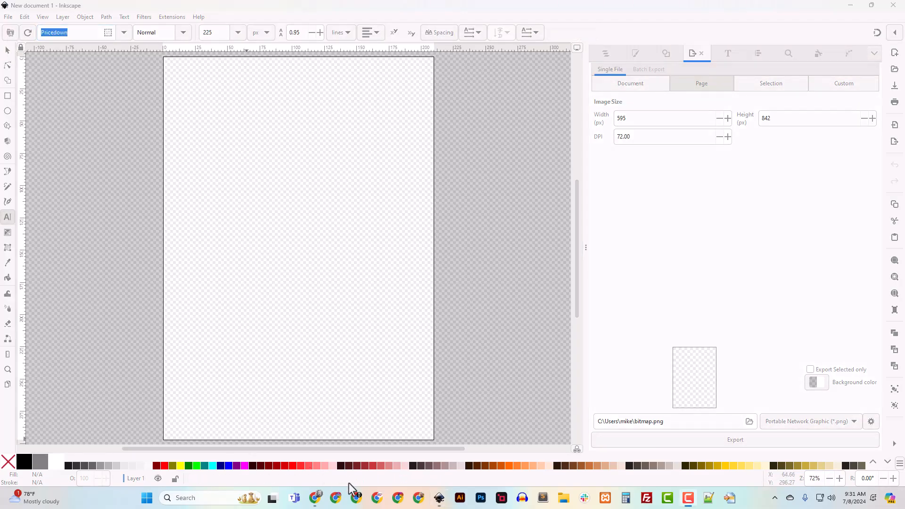
mouse_move(317, 500)
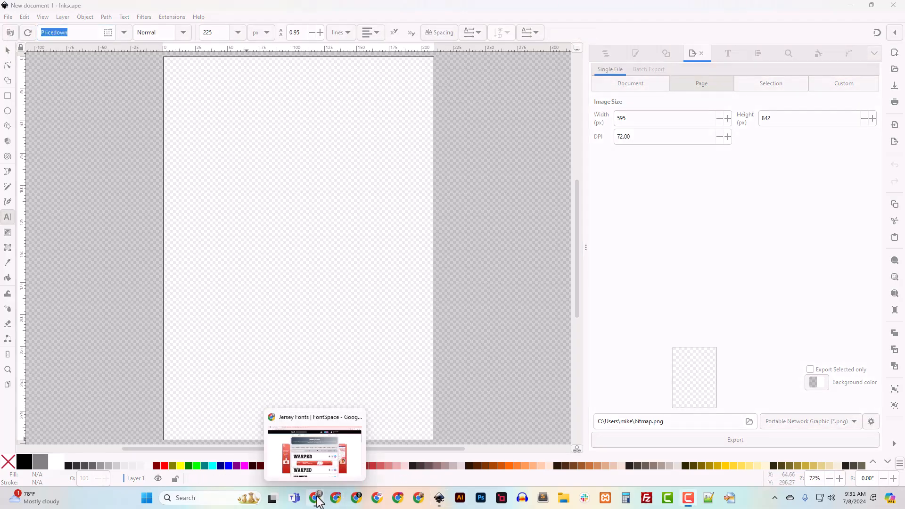
click(82, 35)
drag(79, 34, 25, 33)
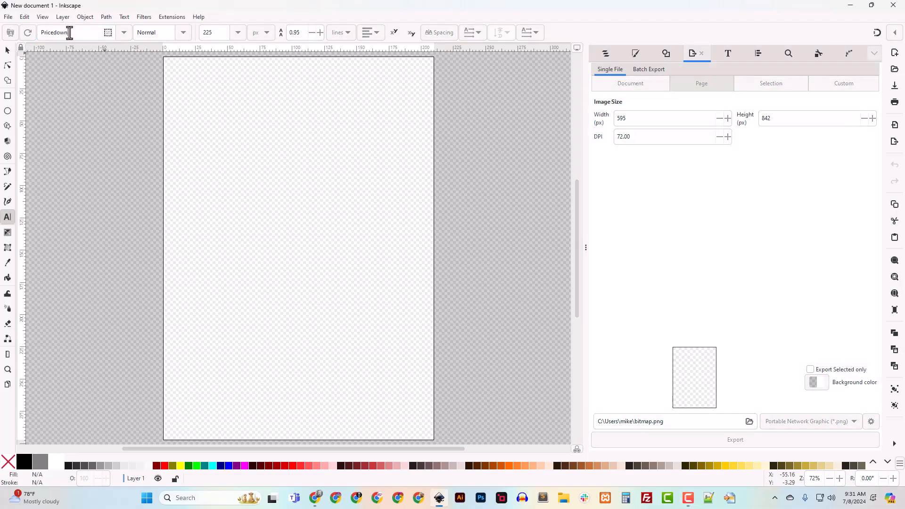
drag(69, 32, 38, 33)
text(Sporting)
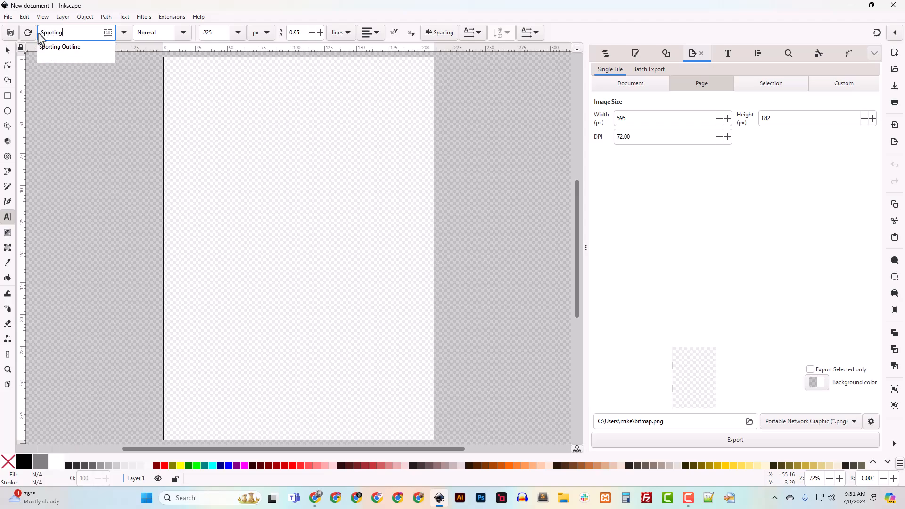
click(53, 47)
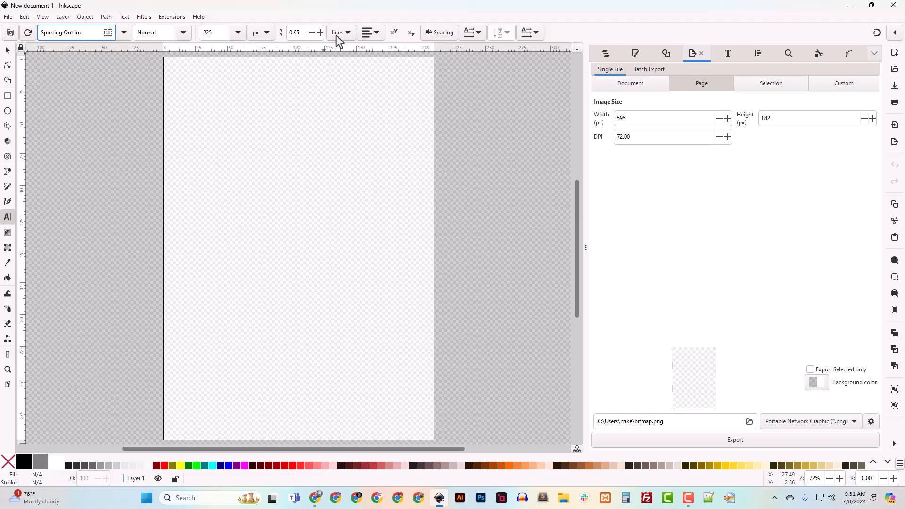
Add the player's surname in capitals as a text object and move it to the upper part of the page
click(437, 33)
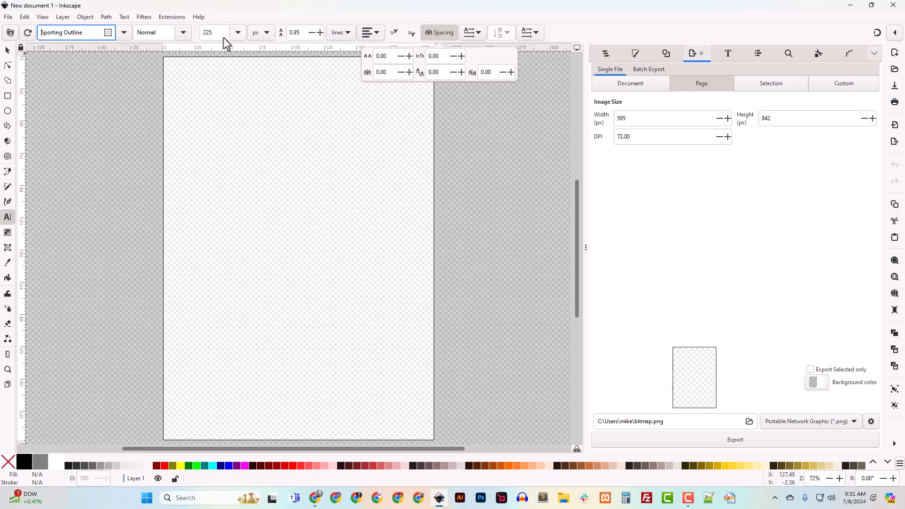
click(293, 146)
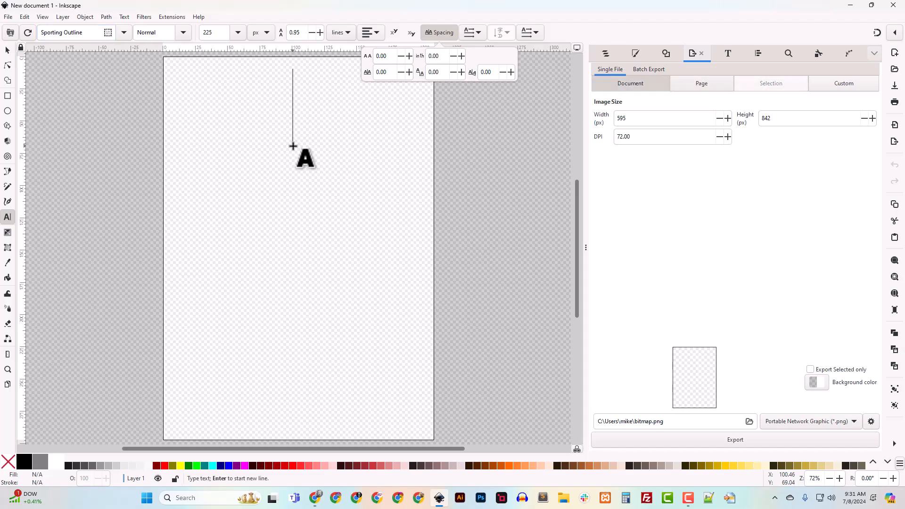
text(M)
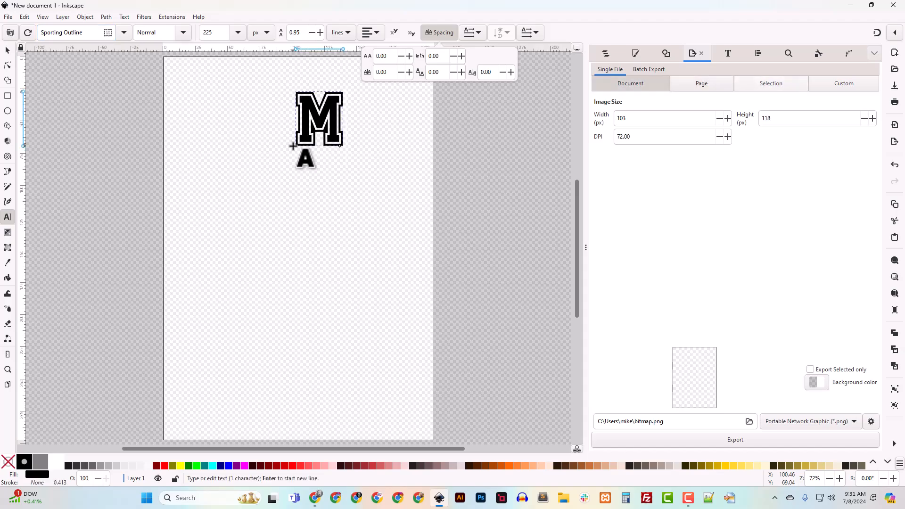
text(ARTINEZ)
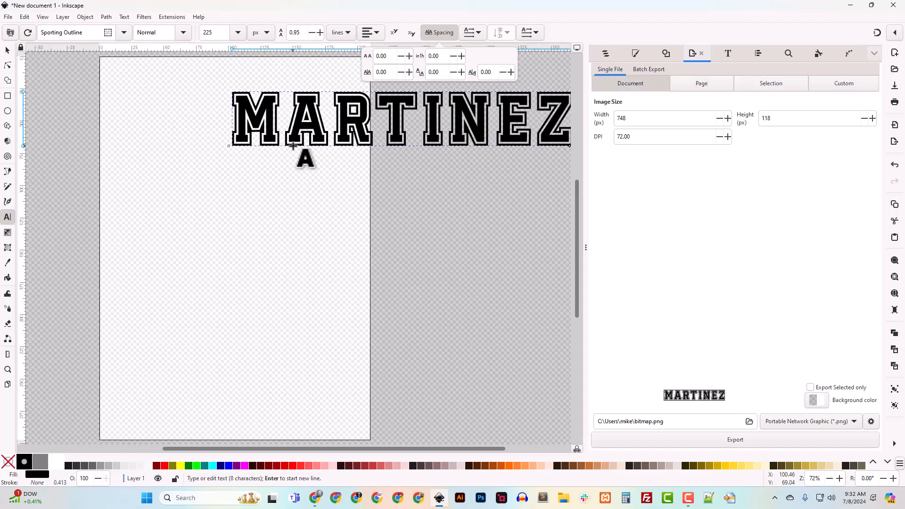
click(7, 50)
drag(430, 138, 270, 114)
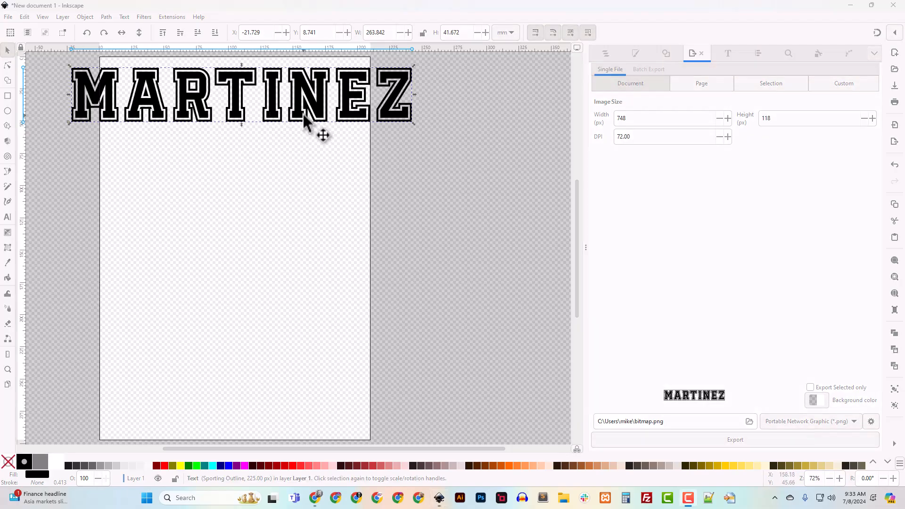
Set the surname text's flat fill to white, RGB 255, 255, 255
click(634, 54)
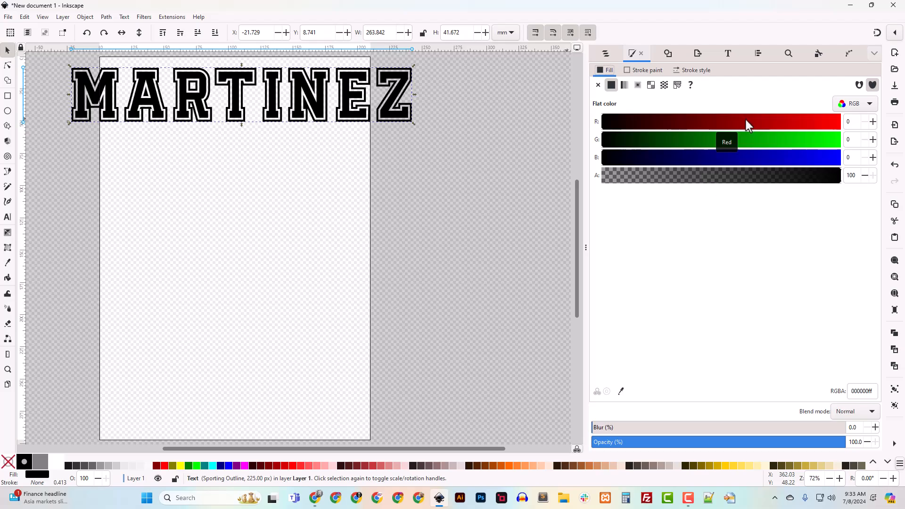
drag(746, 119, 890, 127)
drag(823, 147, 869, 146)
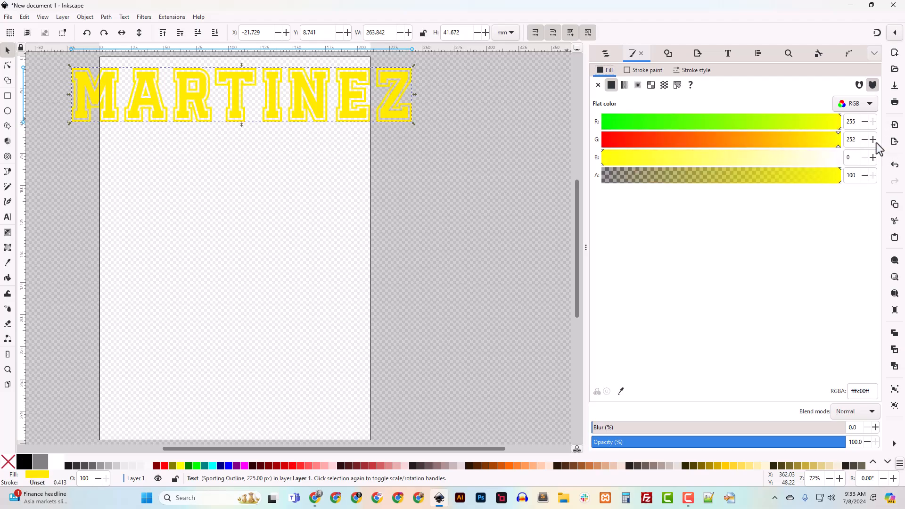
drag(804, 162, 877, 163)
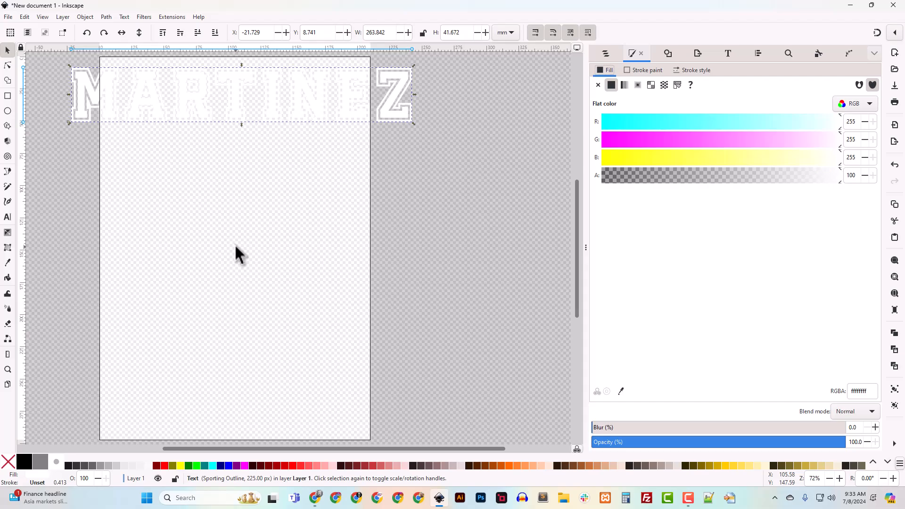
Resize the page to fit the surname text and convert the text to a path with Object to Path
key(ctrl+shift+r)
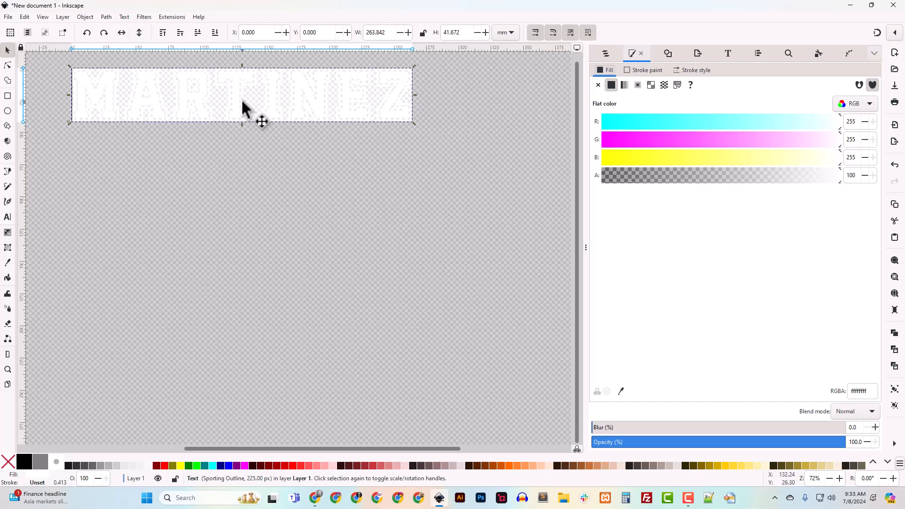
click(105, 18)
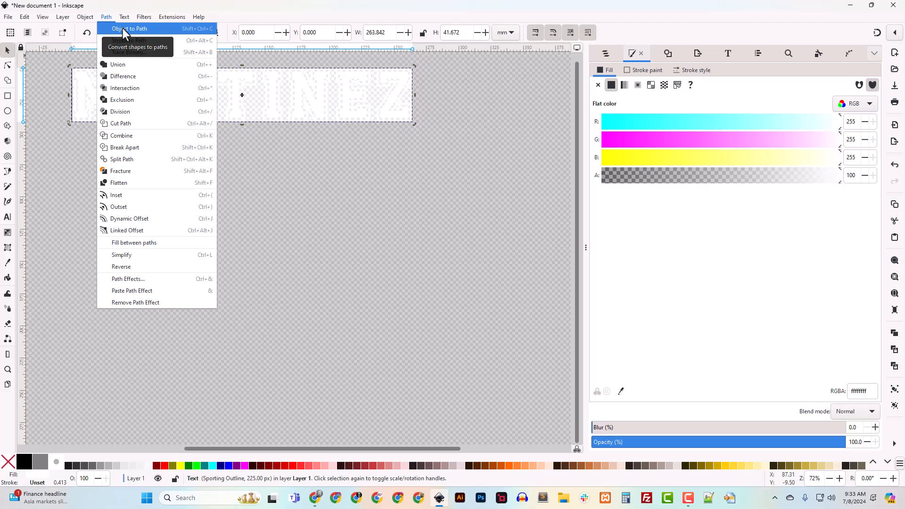
click(125, 30)
click(7, 65)
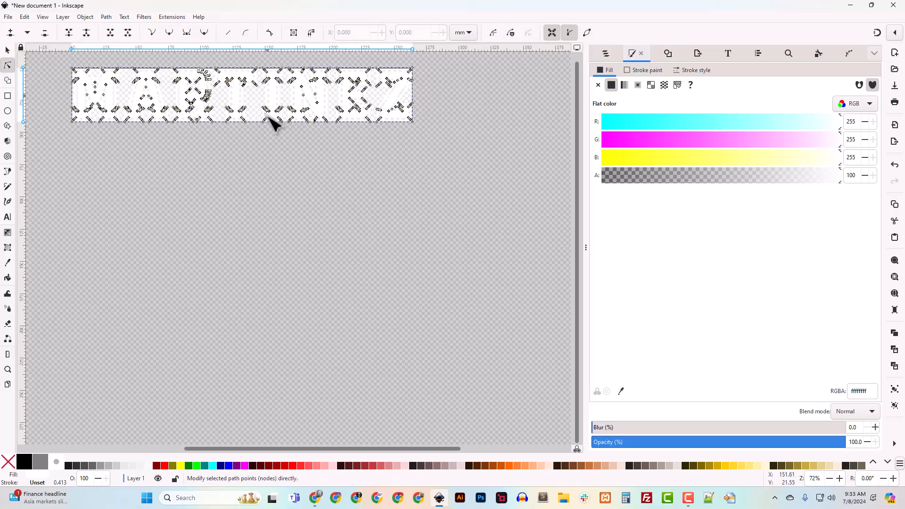
click(8, 50)
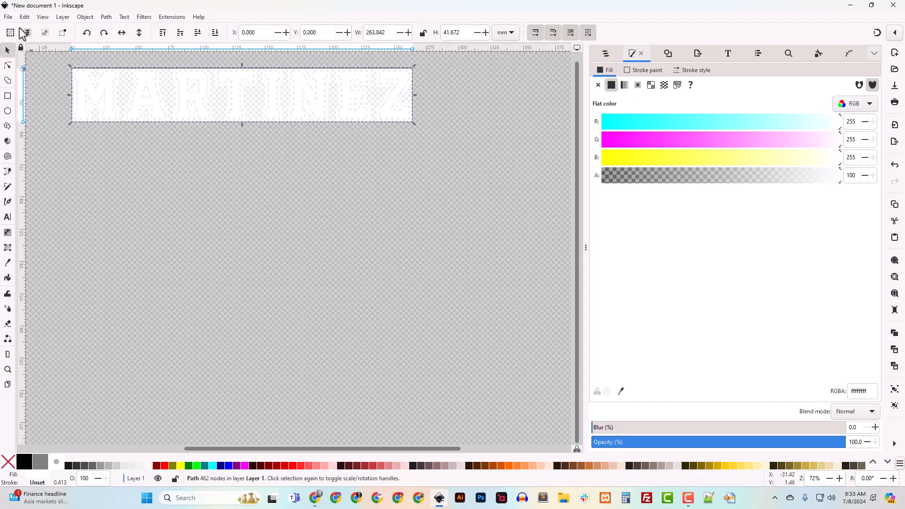
Set up a document export in Inkscape SVG format, naming the file with the player's surname
click(8, 16)
click(63, 160)
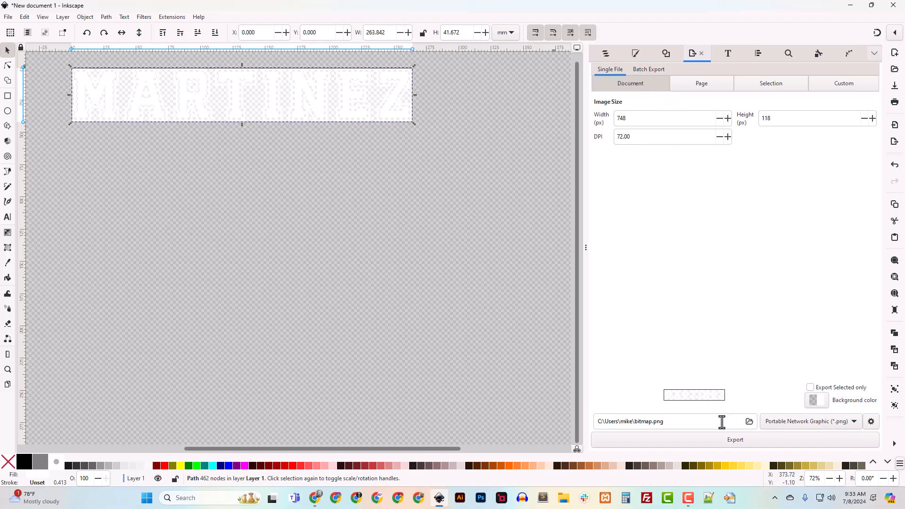
click(788, 423)
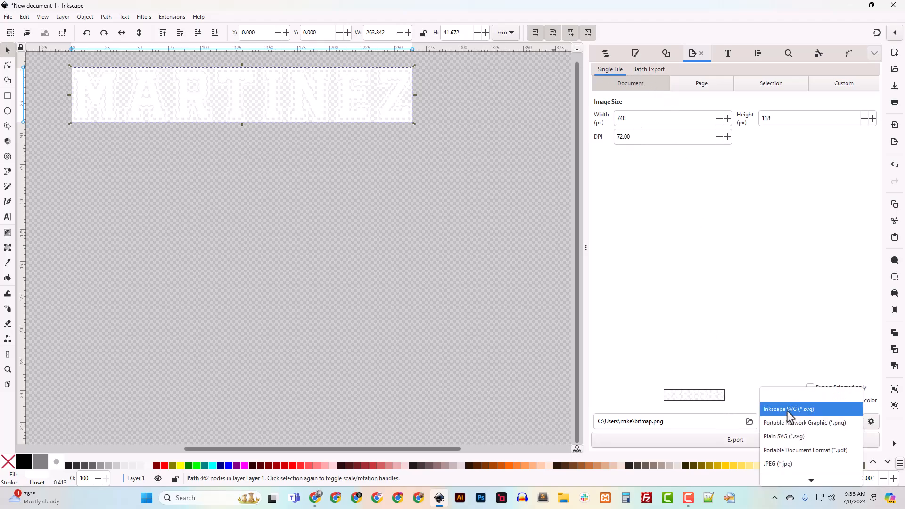
click(787, 411)
click(650, 421)
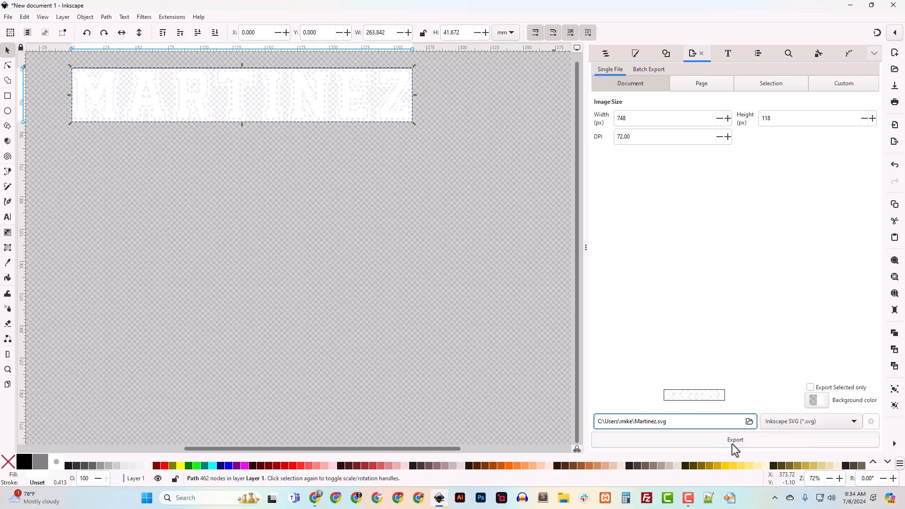
Create a Jersey_Names folder inside the Designs folder and open it as the export location
click(749, 421)
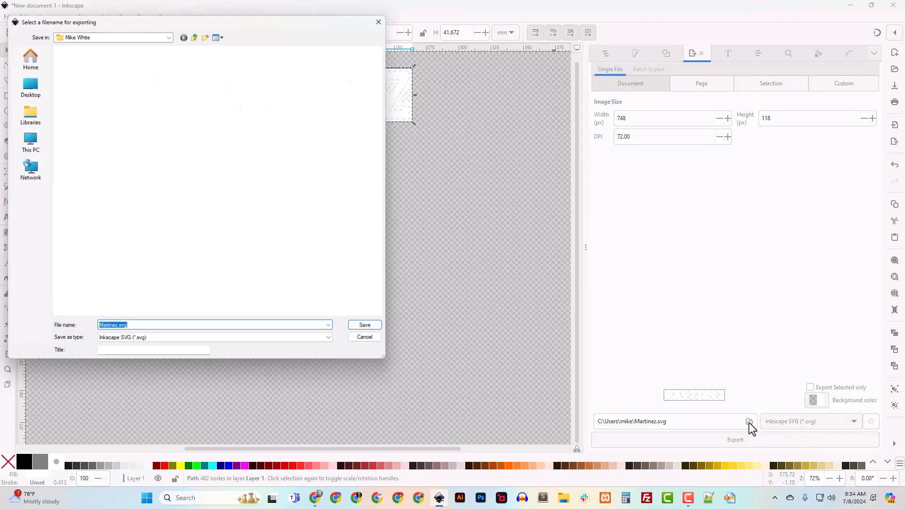
click(26, 57)
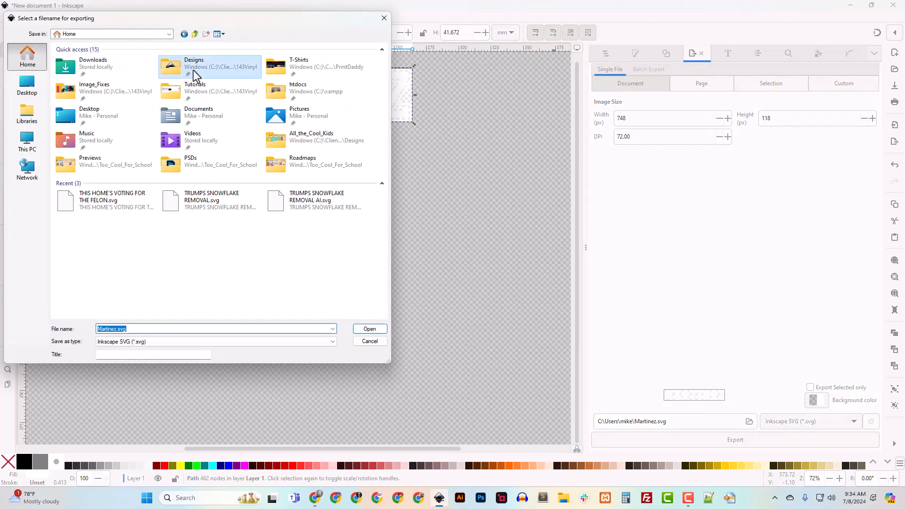
double_click(193, 69)
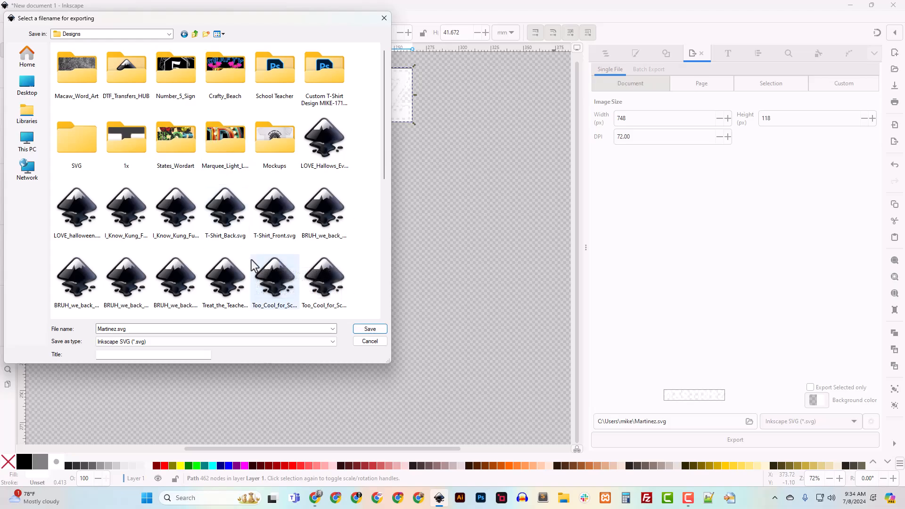
key(ctrl+shift+n)
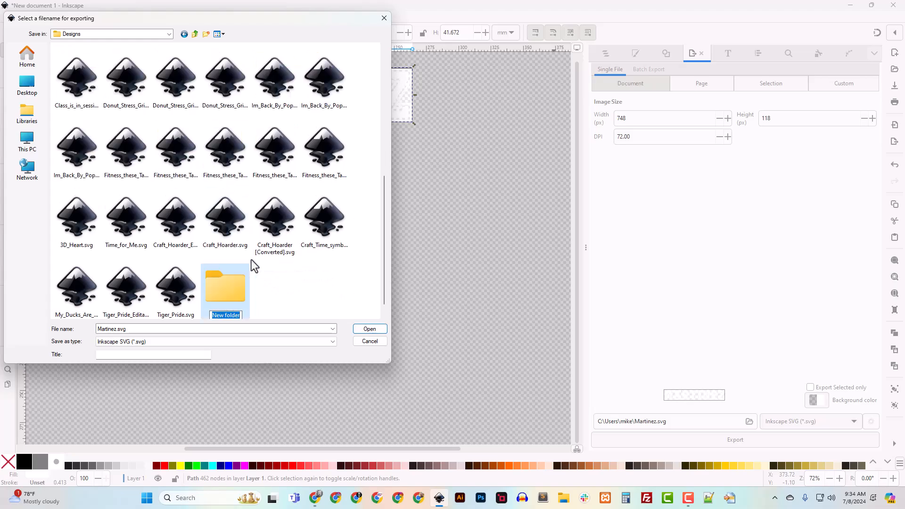
text(Jersey_Names)
key(Return)
key(Return)
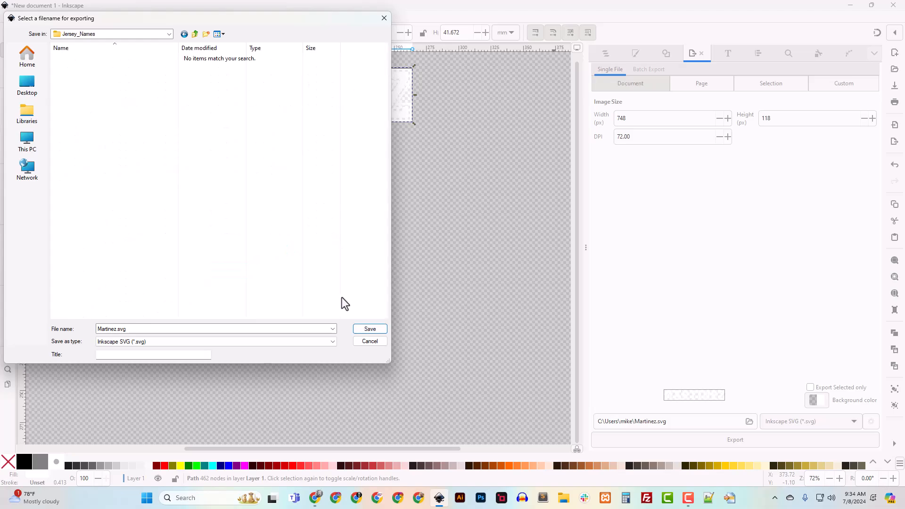
Export the surname design as an Inkscape SVG file into the Jersey_Names folder
click(371, 330)
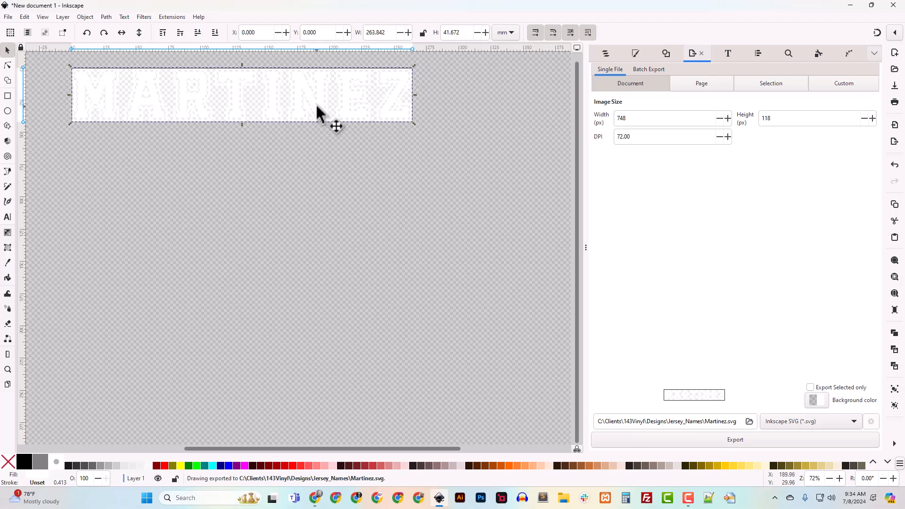
Undo the surname's conversion to a path and select the editable text object in Layer 1
click(607, 55)
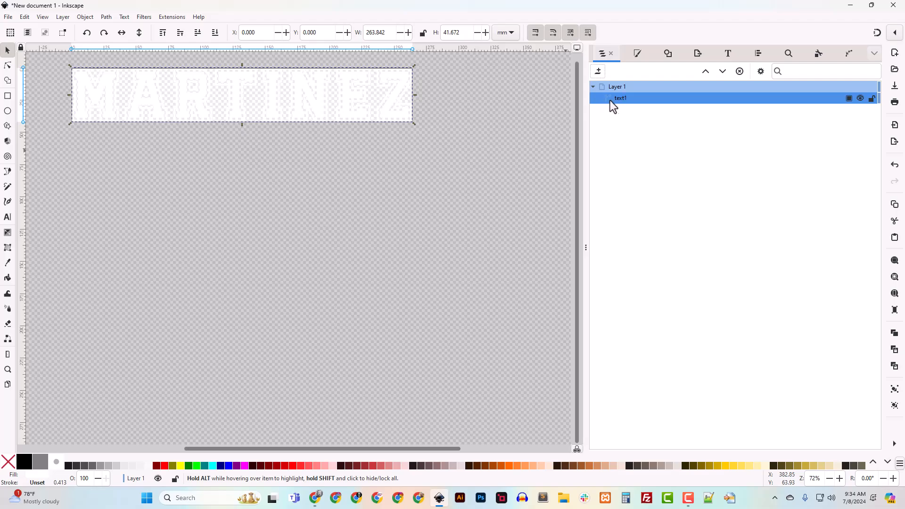
click(383, 177)
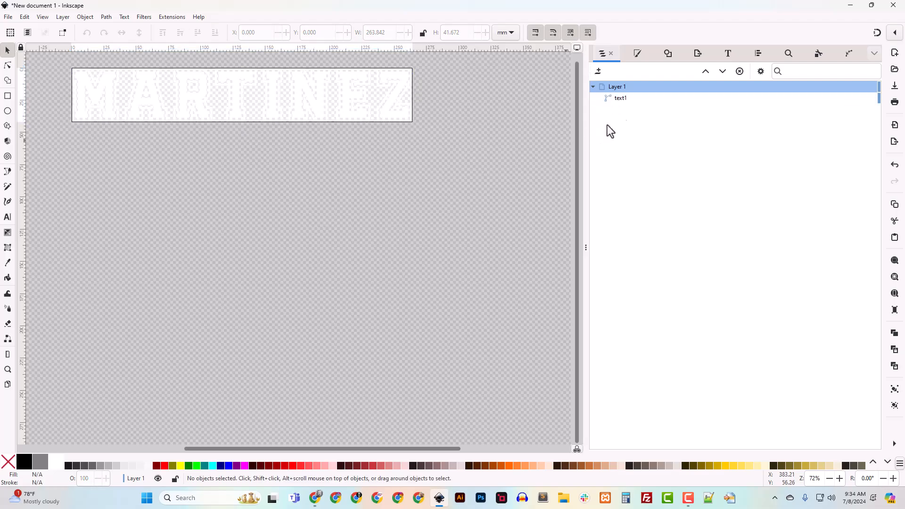
key(ctrl+z)
click(593, 87)
click(613, 98)
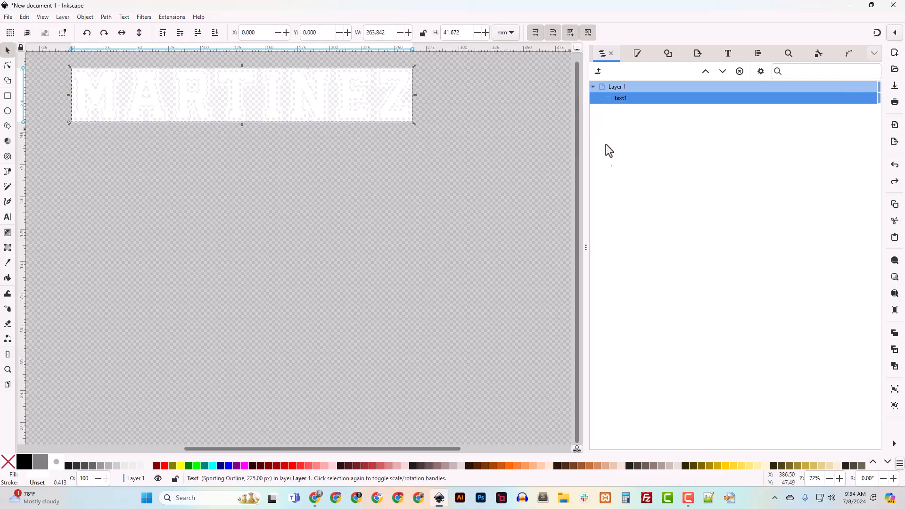
Replace the whole surname in the text object with the next player's surname in capitals
click(8, 217)
click(320, 95)
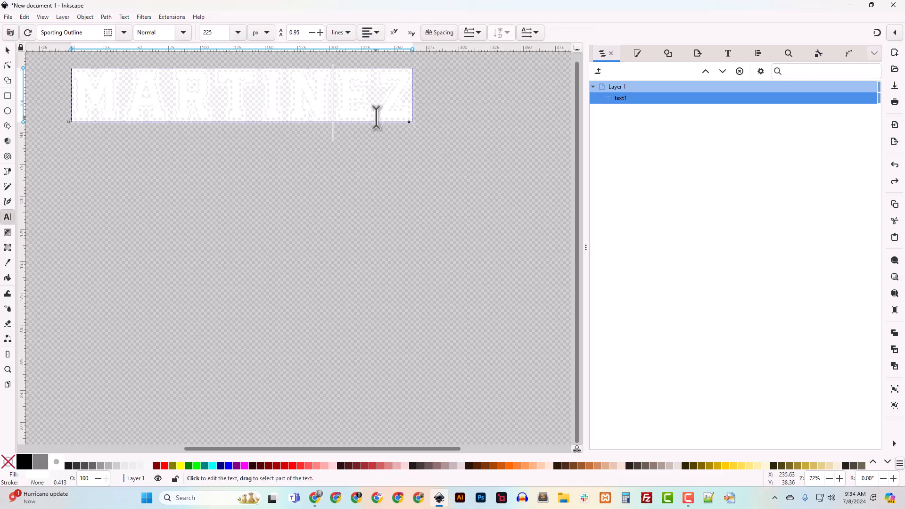
key(ctrl+a)
text(ST)
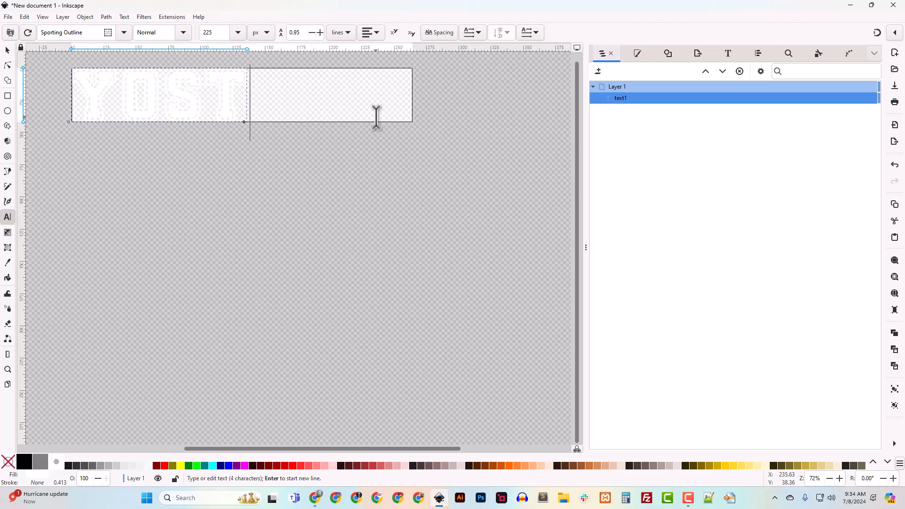
Resize the page to fit the new four-letter surname and convert the text to a path with Object to Path
click(8, 50)
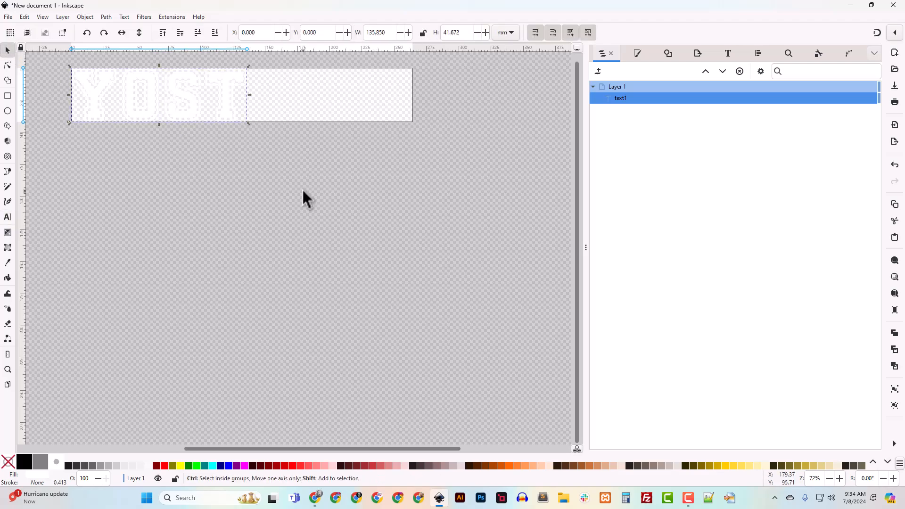
key(ctrl+shift+r)
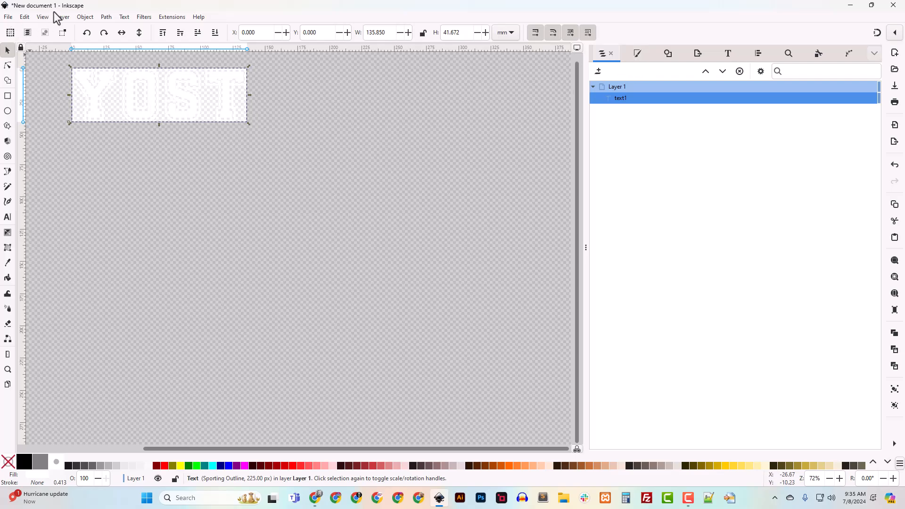
click(88, 17)
click(121, 28)
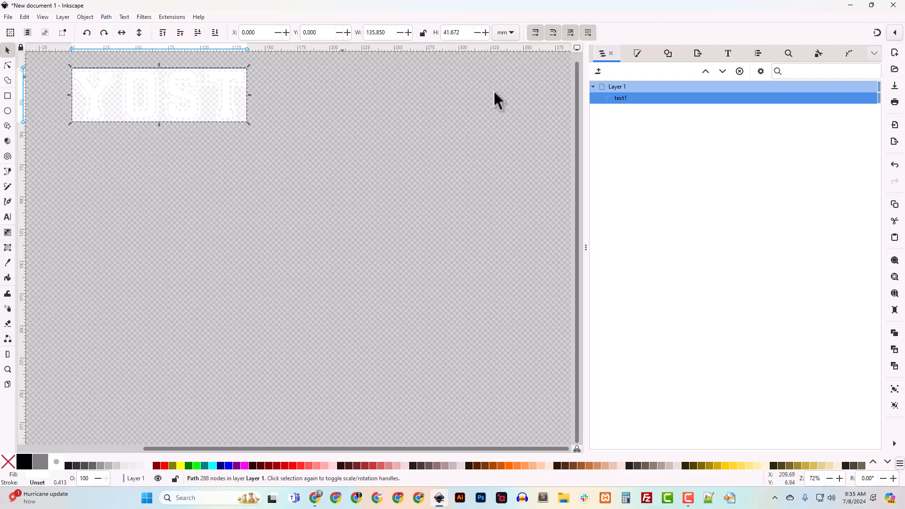
Export the four-letter surname as an Inkscape SVG in Jersey_Names, replacing bitmap in the file name with the player's surname
click(696, 54)
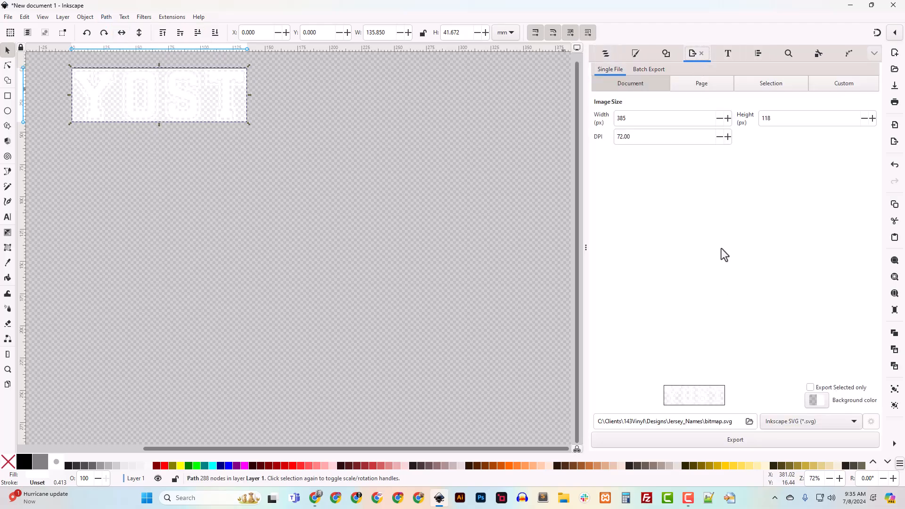
click(722, 422)
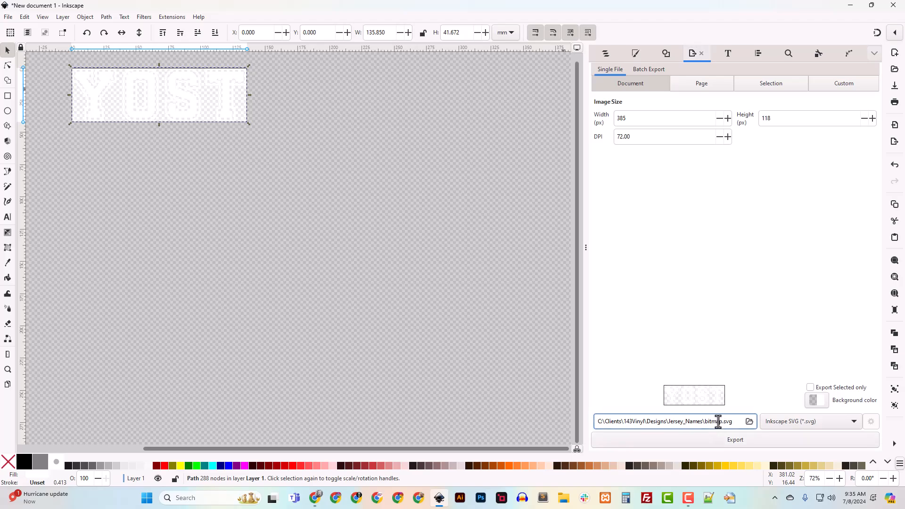
drag(722, 423, 705, 426)
text(YOST)
click(731, 443)
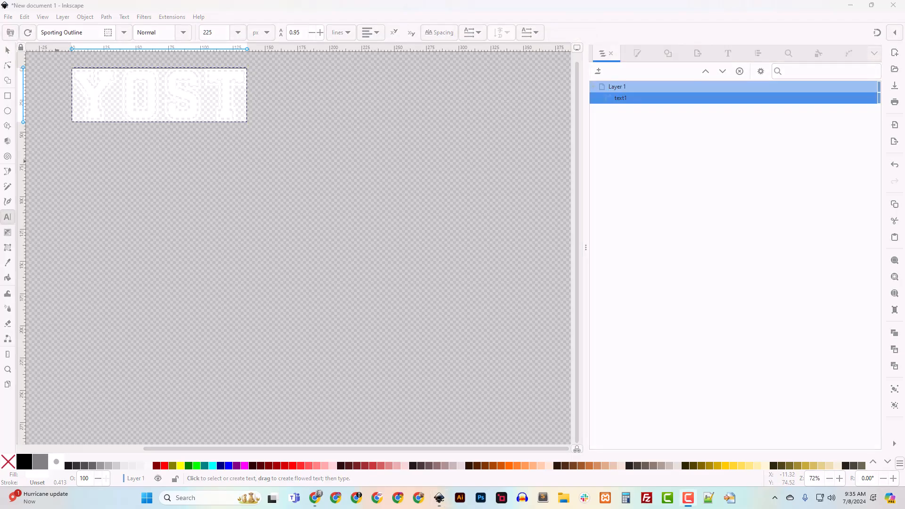
Replace the restored four-letter text in Layer 1 with the next player's five-letter name in capitals
click(622, 98)
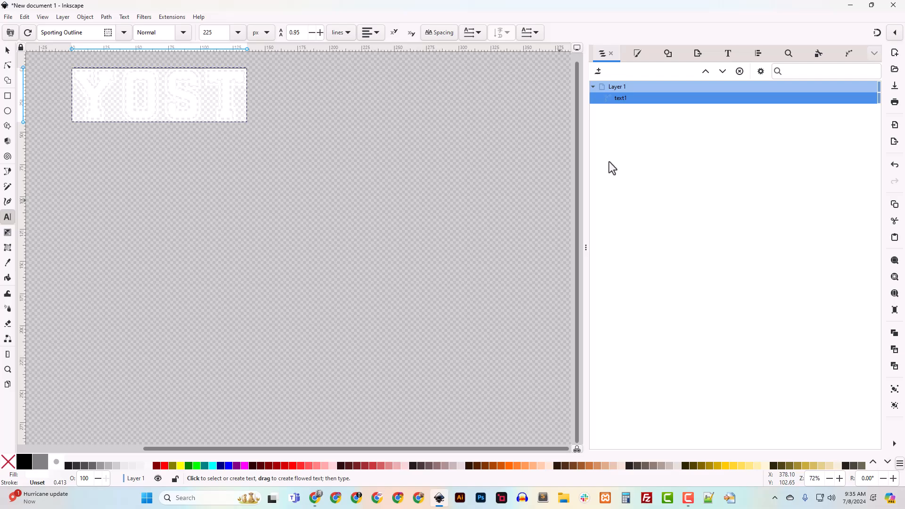
key(Escape)
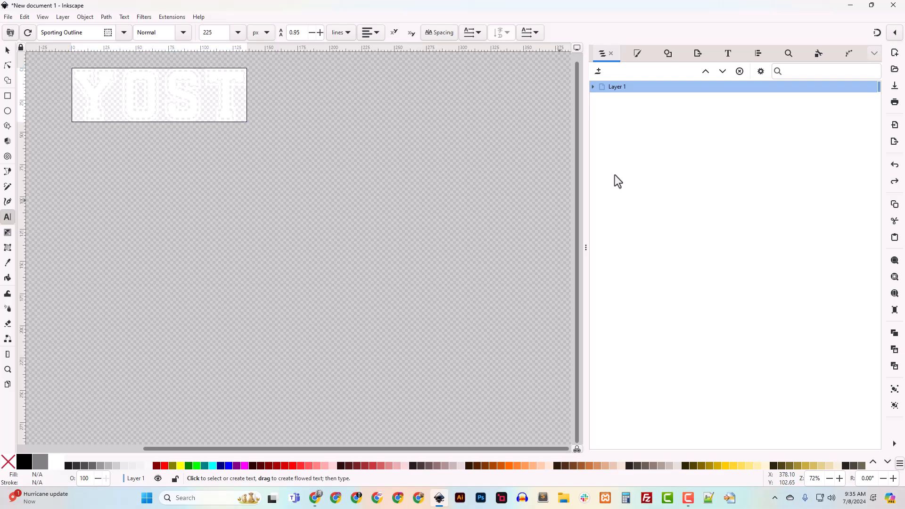
click(593, 87)
click(157, 107)
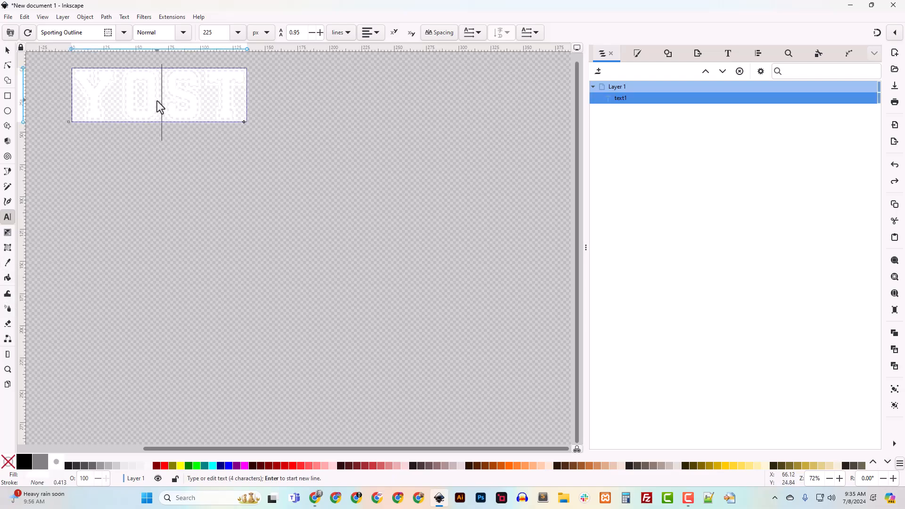
key(End)
key(ctrl+a)
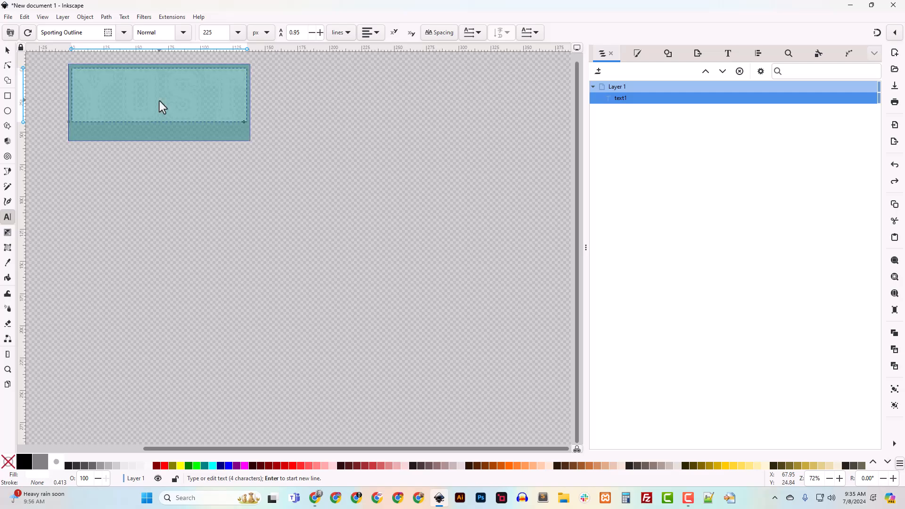
text(DAVID)
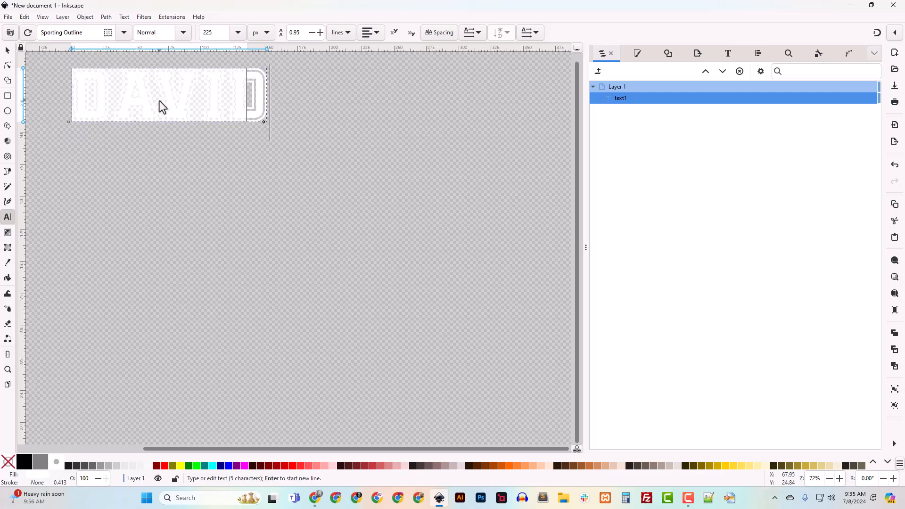
Resize the page to fit the five-letter name and convert the text to a path with Object to Path
click(8, 50)
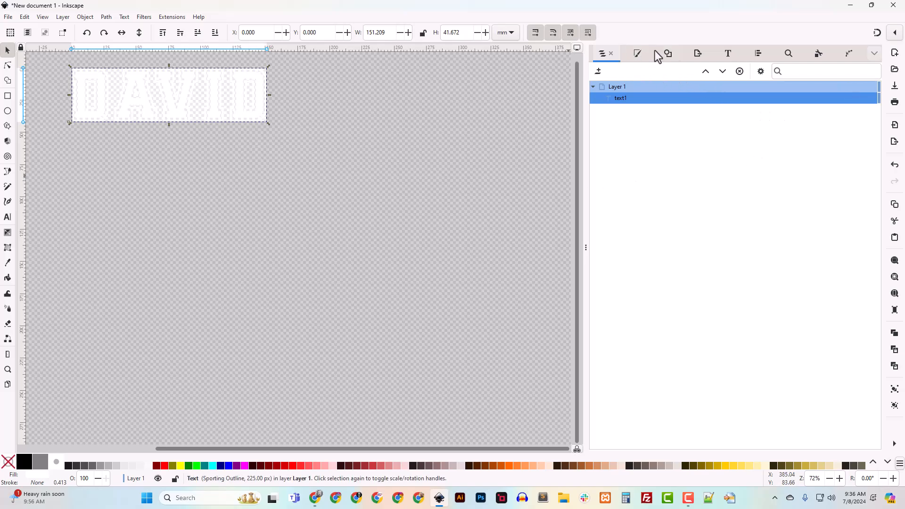
click(698, 53)
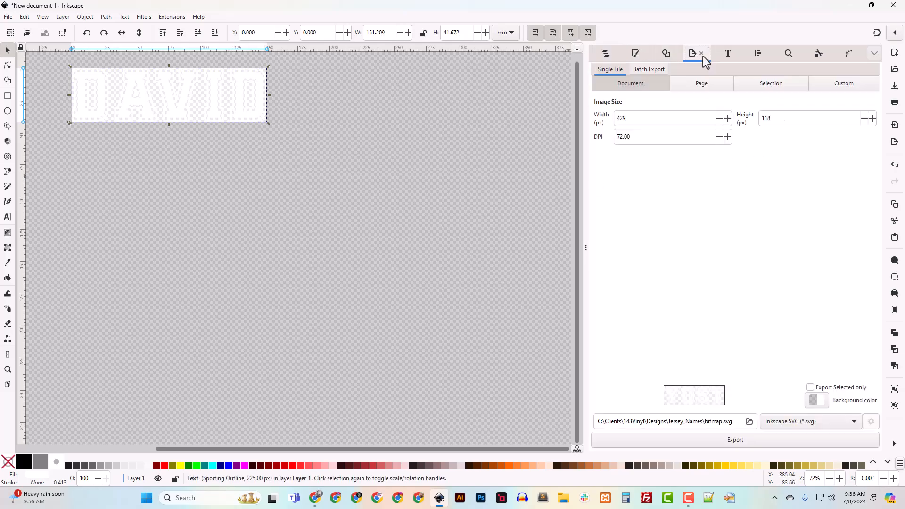
click(108, 18)
click(126, 30)
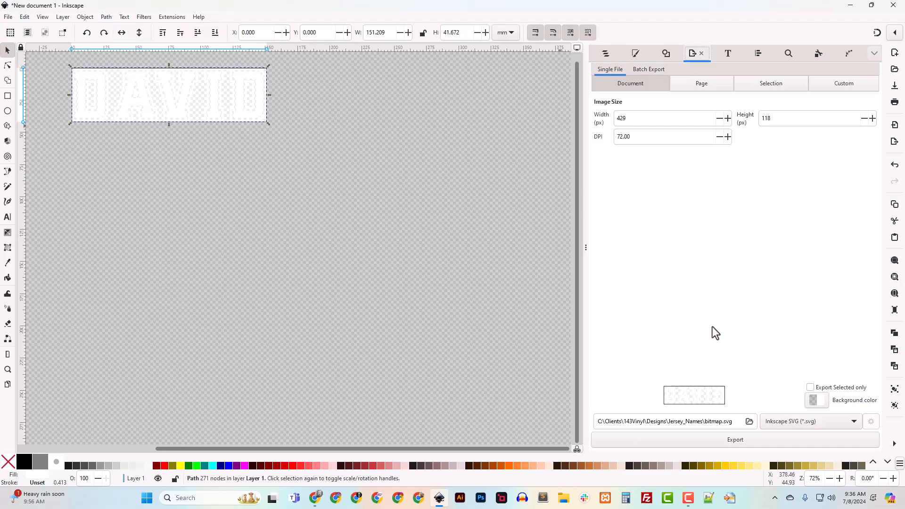
Name the export file after the five-letter player name and export it as an Inkscape SVG into Jersey_Names
click(717, 422)
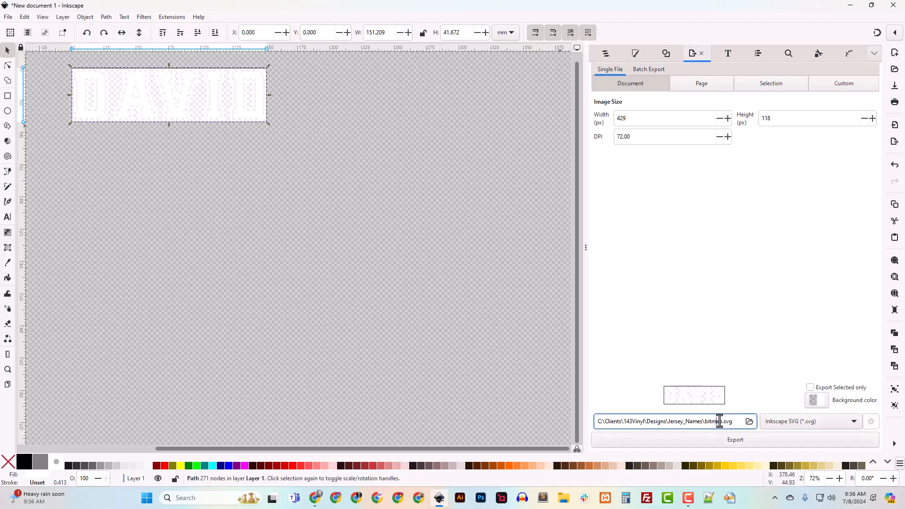
drag(720, 422, 706, 427)
text(David)
click(735, 440)
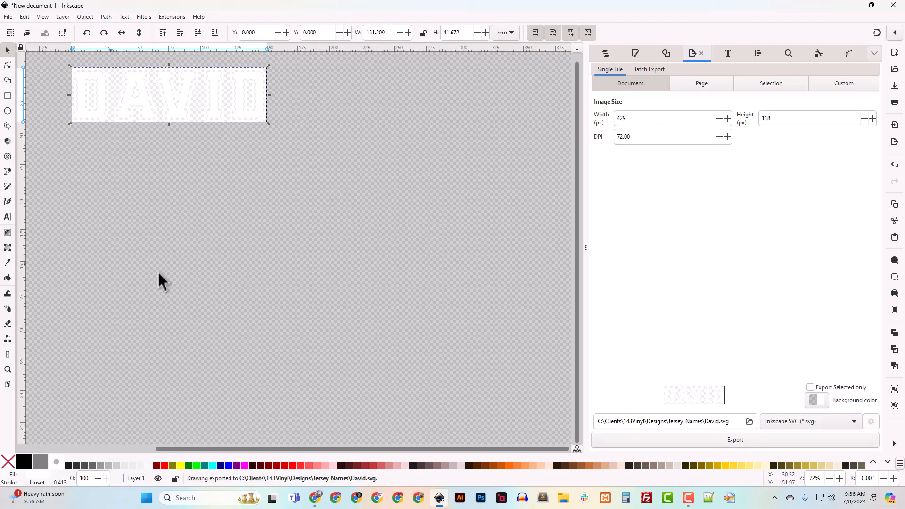
Switch to File Explorer and open the Jersey_Names folder inside Designs to check the exported files
click(563, 497)
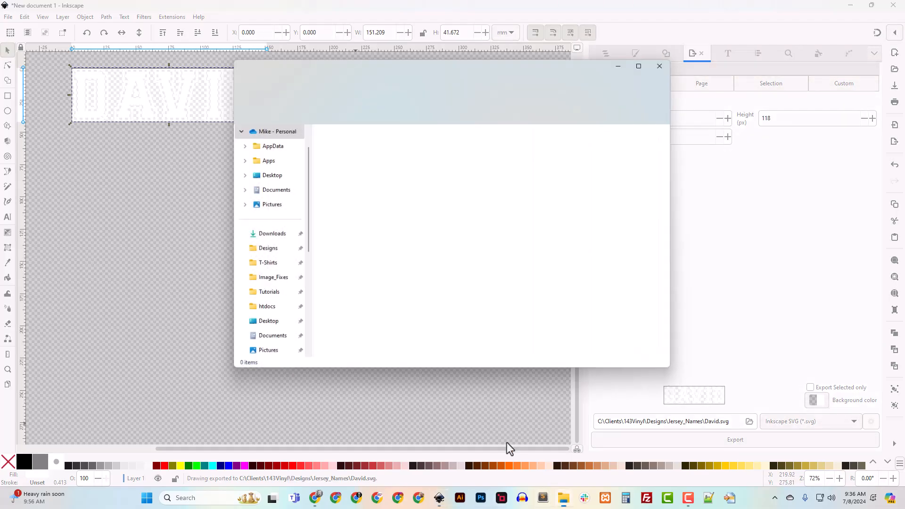
click(260, 250)
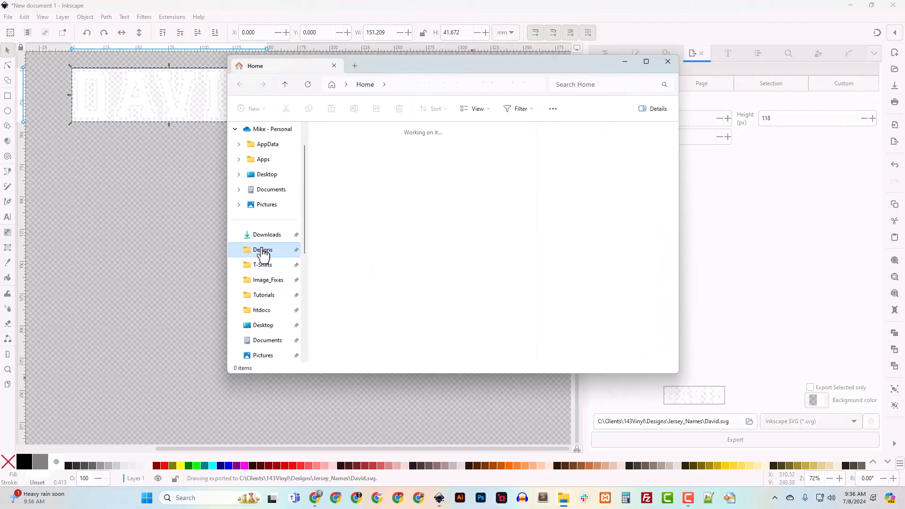
double_click(349, 158)
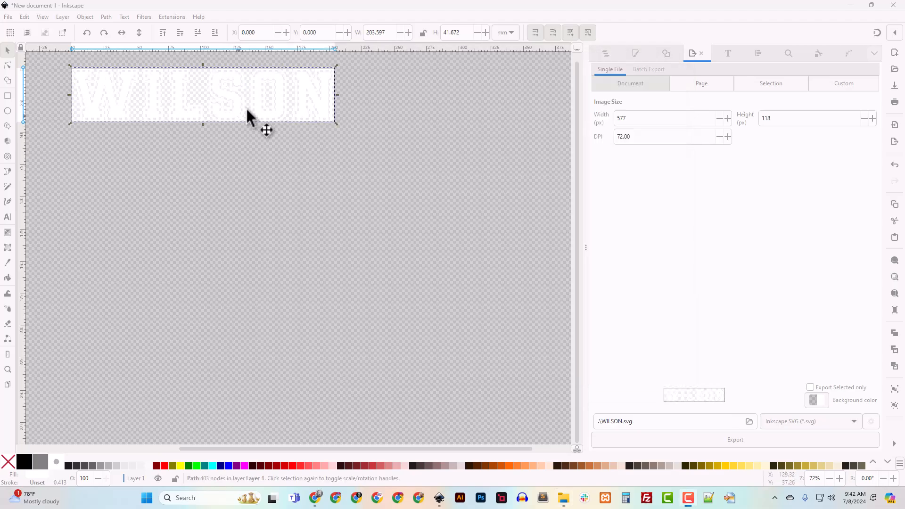
Undo the six-letter surname's path conversion in Inkscape and replace its text with the next player's surname in capitals
click(278, 13)
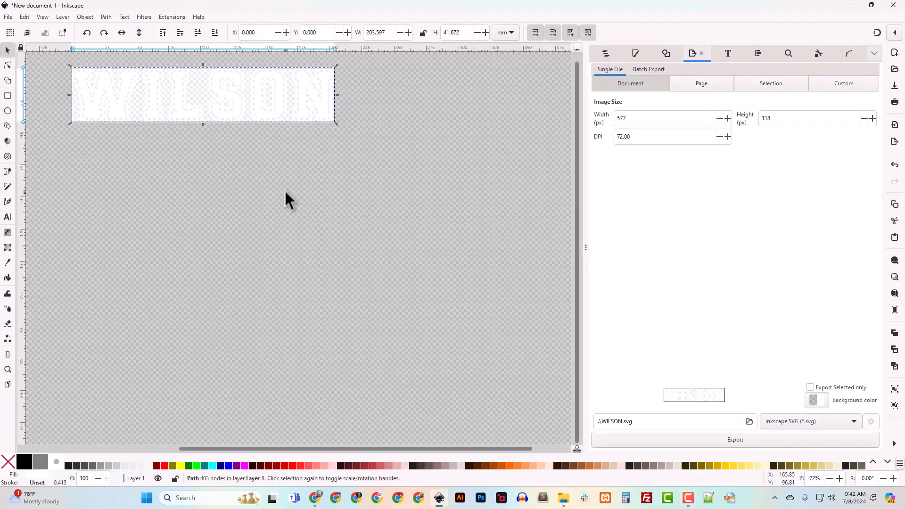
click(292, 137)
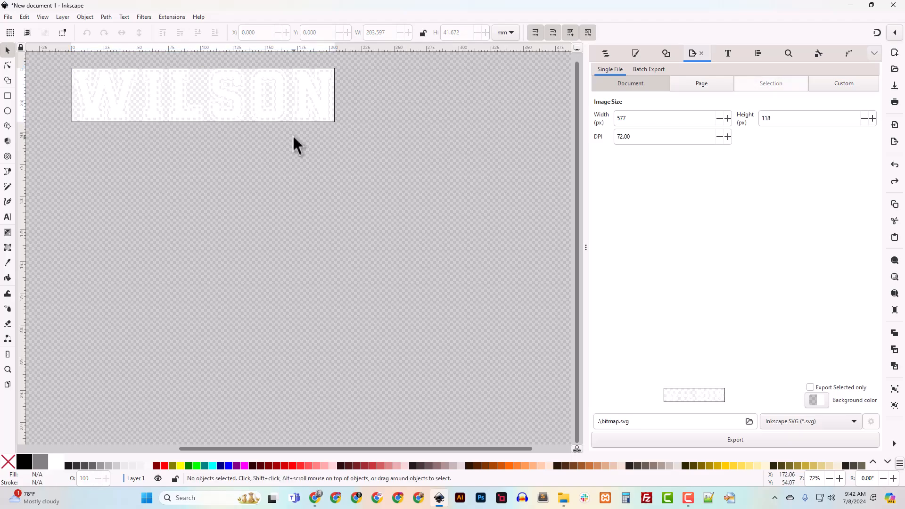
click(6, 218)
click(316, 101)
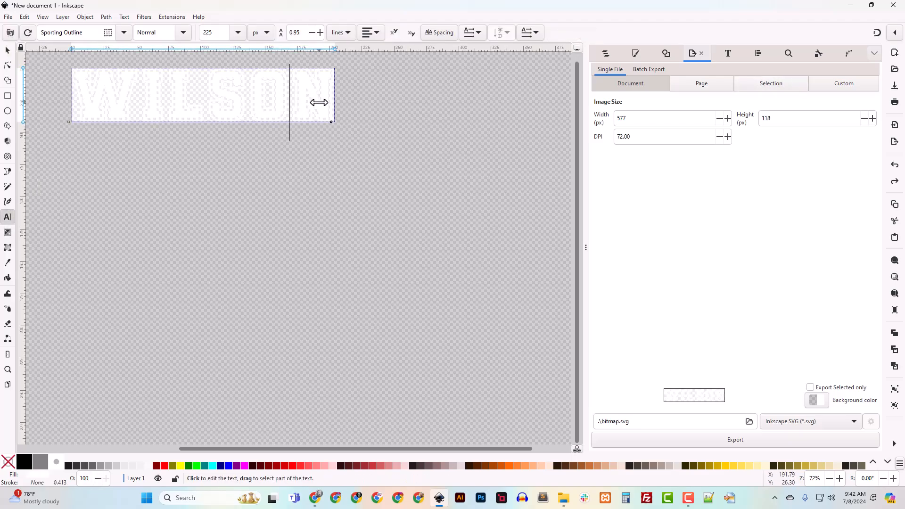
key(ctrl+a)
text(LOPEZ)
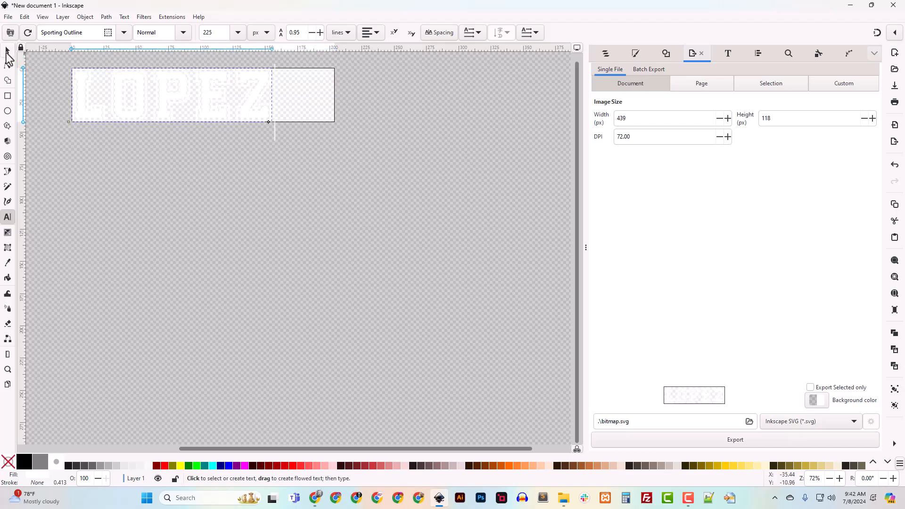
Resize the page to the newly entered surname and convert its text to a path
click(7, 50)
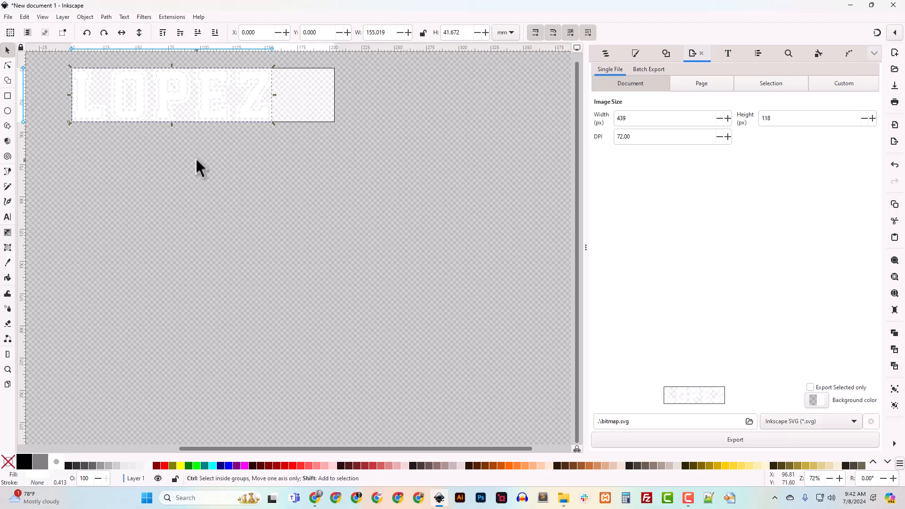
key(ctrl+shift+r)
key(shift+ctrl+c)
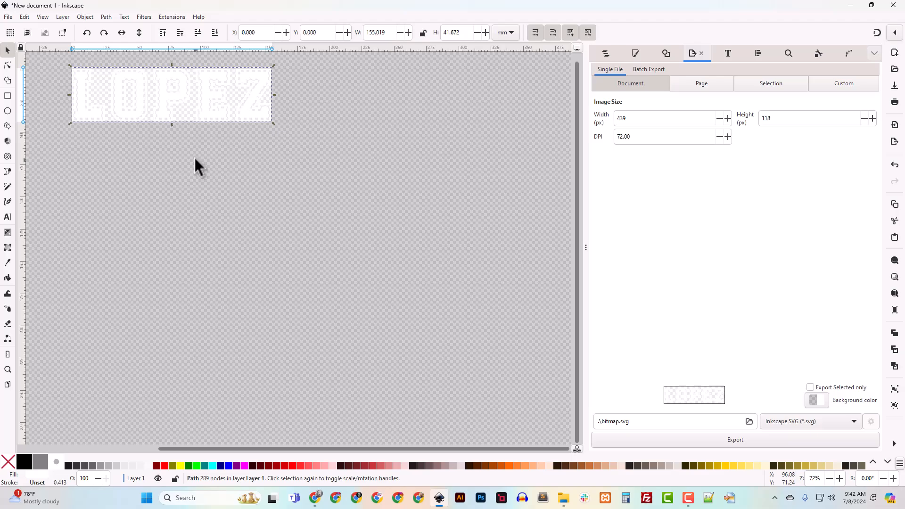
Replace bitmap in the export file name with the current player's surname and export the document as an Inkscape SVG
click(618, 421)
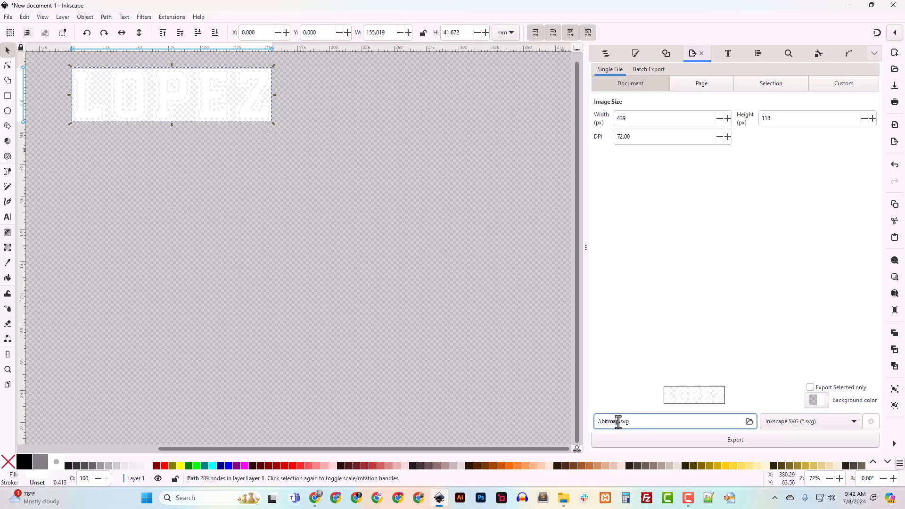
double_click(617, 422)
text(b)
click(709, 441)
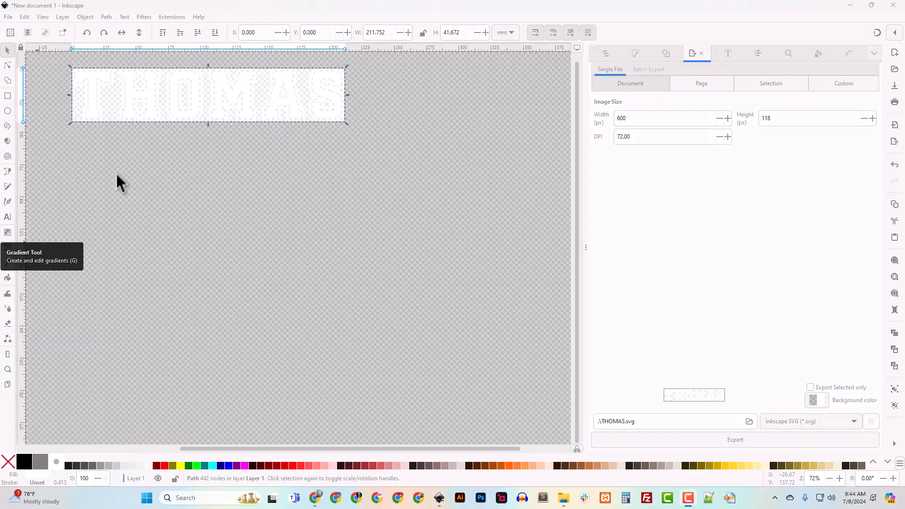
click(8, 17)
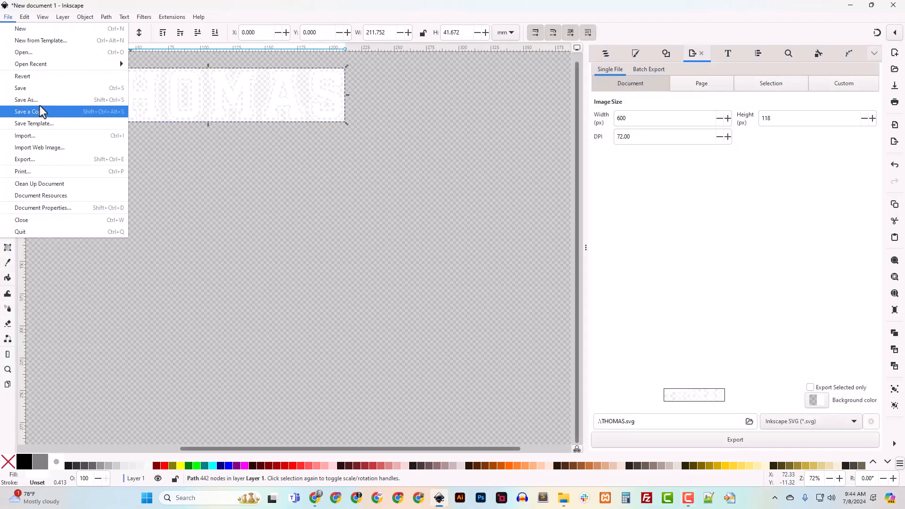
click(291, 10)
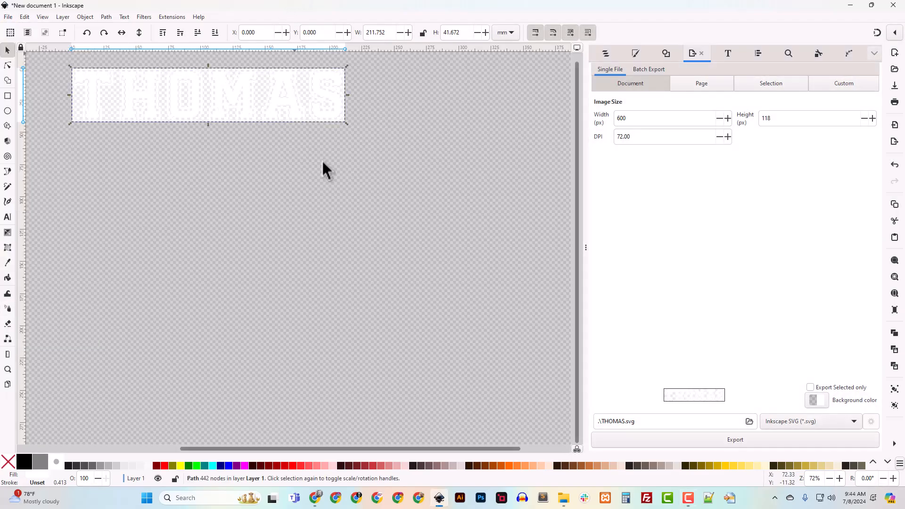
Undo the surname's path conversion so it is text again and activate it for editing with the Text tool
click(343, 213)
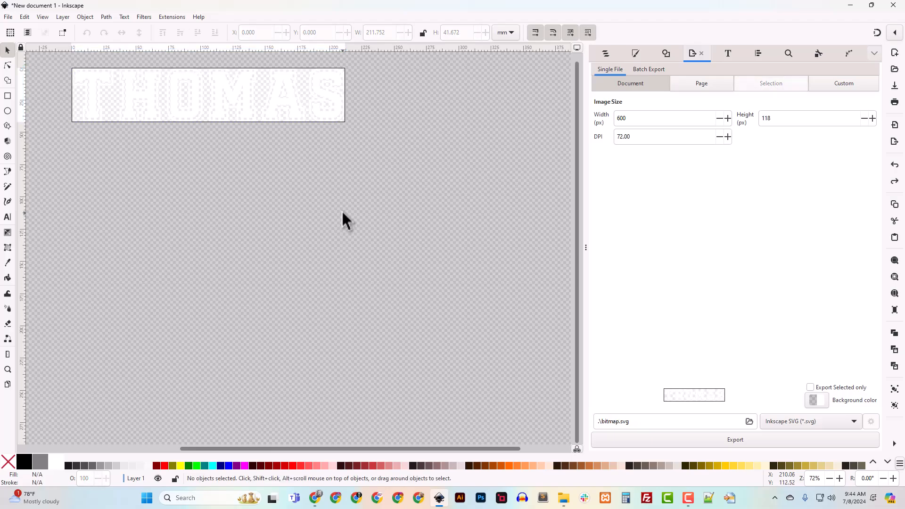
click(8, 217)
click(233, 98)
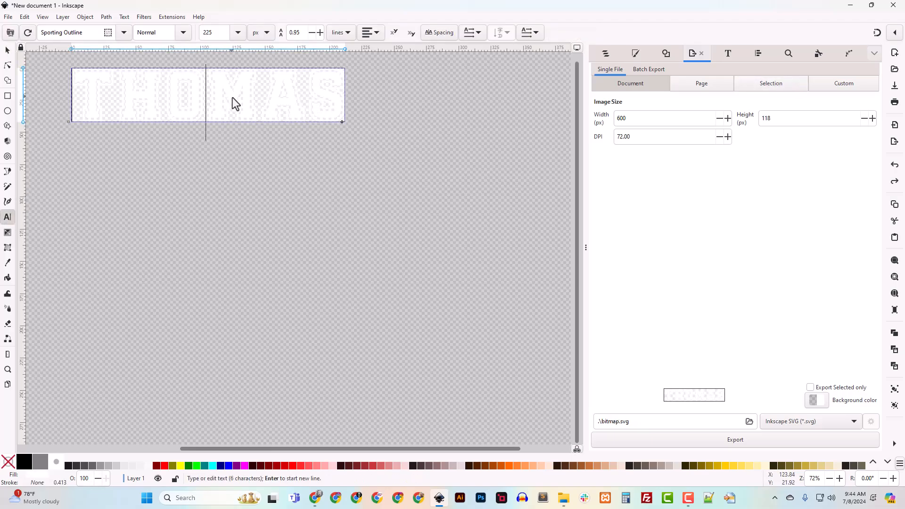
Start saving the document under a new name and browse to the Jersey_Names folder inside Designs
click(8, 17)
click(47, 102)
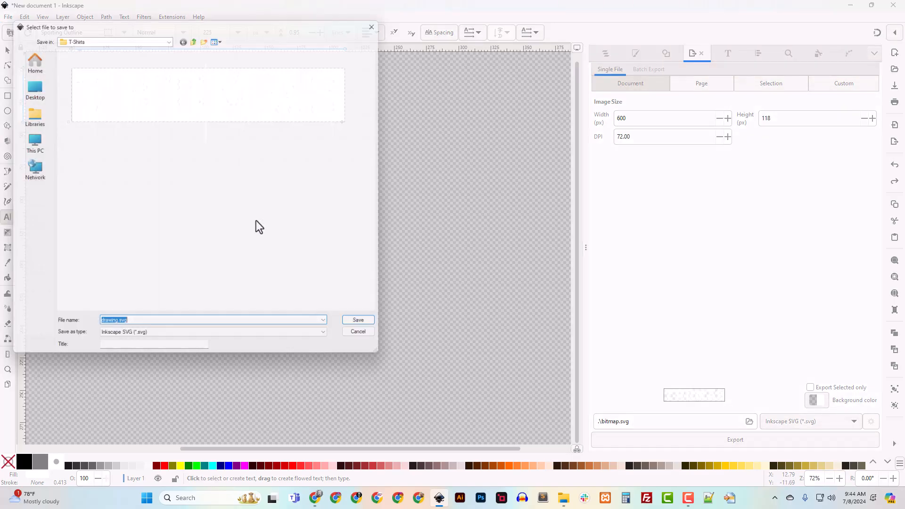
click(33, 67)
click(196, 63)
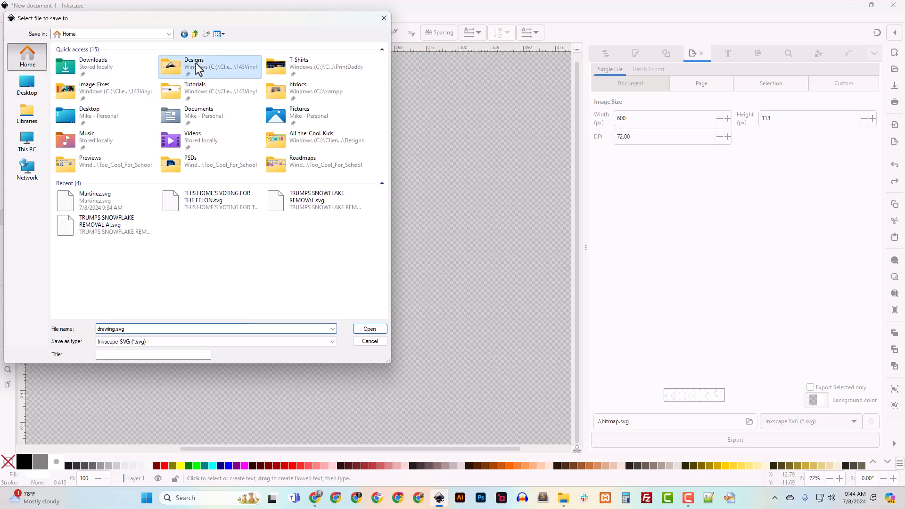
click(196, 63)
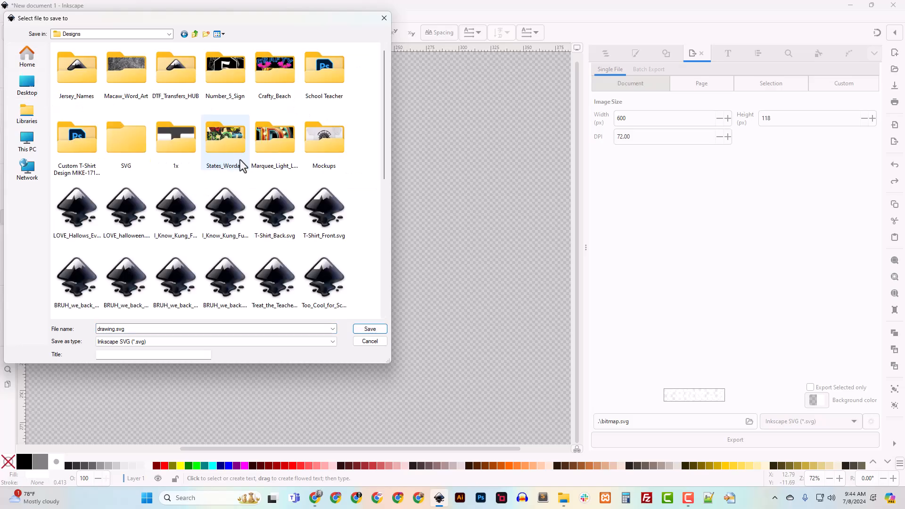
double_click(81, 75)
Replace the default file name with TEMPLATE.svg and save the document as an Inkscape SVG
click(120, 330)
click(114, 329)
drag(114, 329, 85, 331)
text(TEMPLATE)
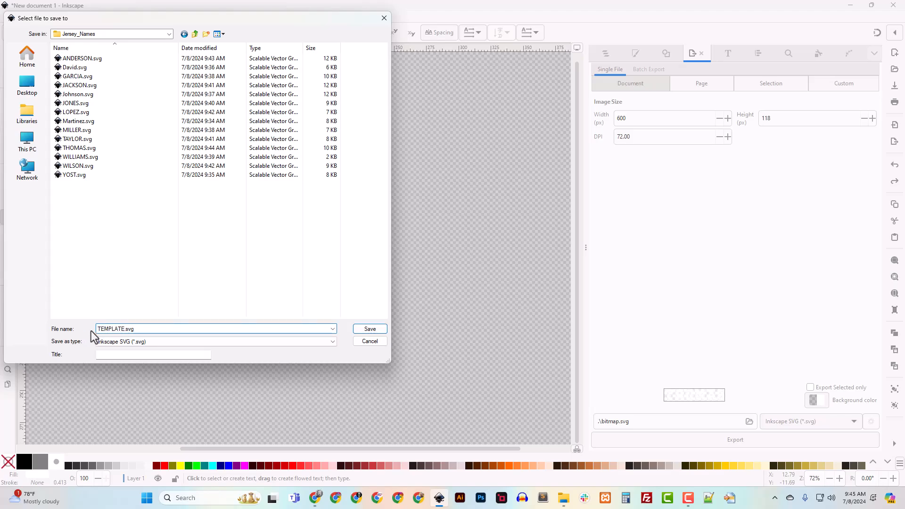
click(371, 329)
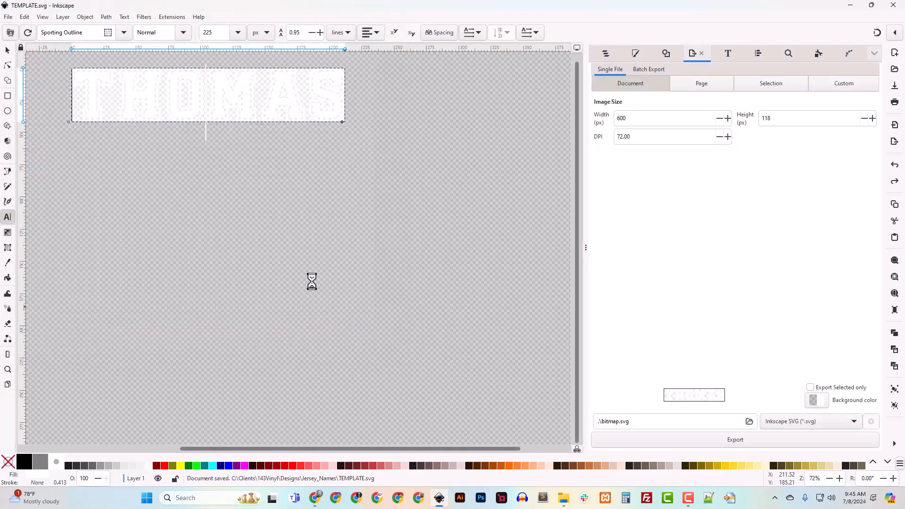
Save the document again in Jersey_Names under the name TEMPLATE_NUMBER.svg
click(8, 16)
click(44, 111)
click(124, 329)
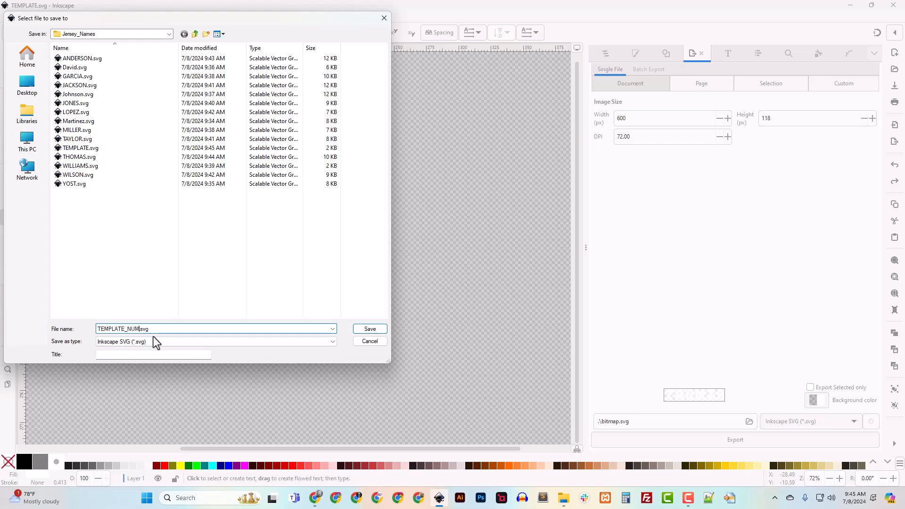
text(_NUMBER)
key(Return)
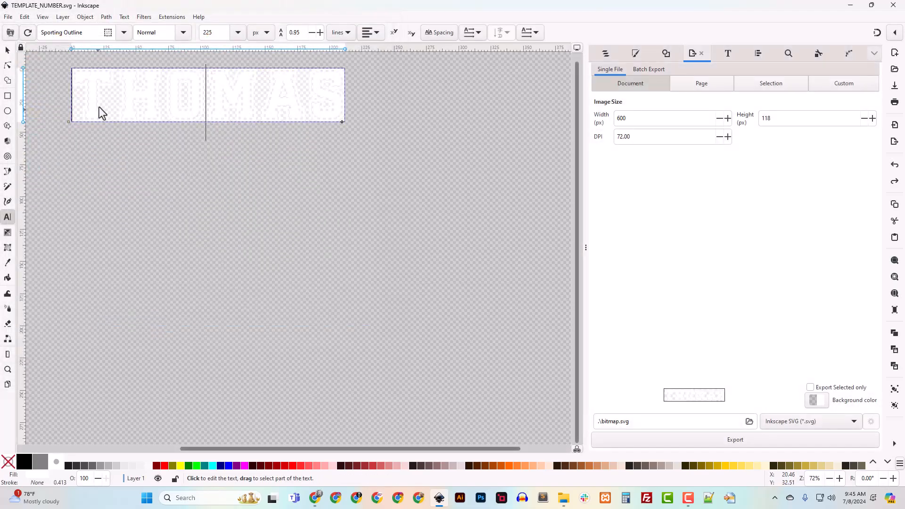
Replace the surname with trial digits such as 12 in the Sporting Outline font and clear them again
drag(78, 102, 461, 103)
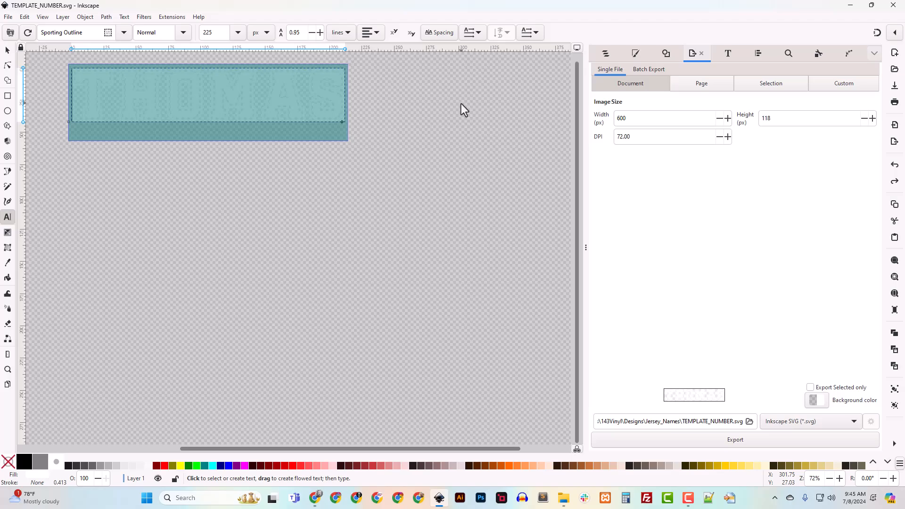
text(0^)
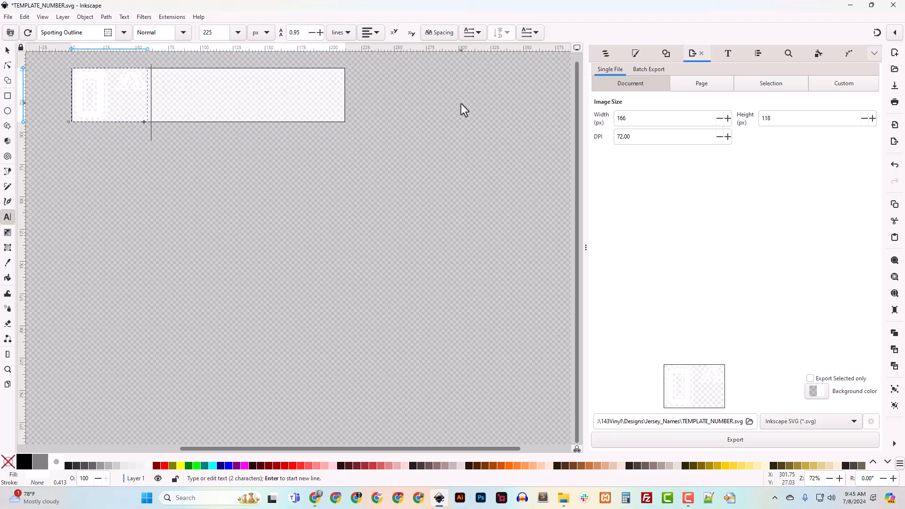
key(BackSpace)
text(&)
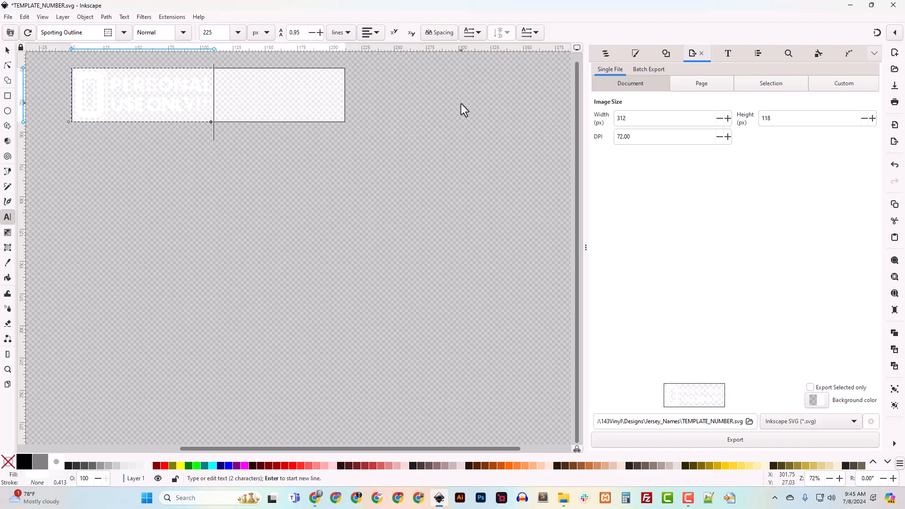
key(BackSpace)
key(BackSpace)
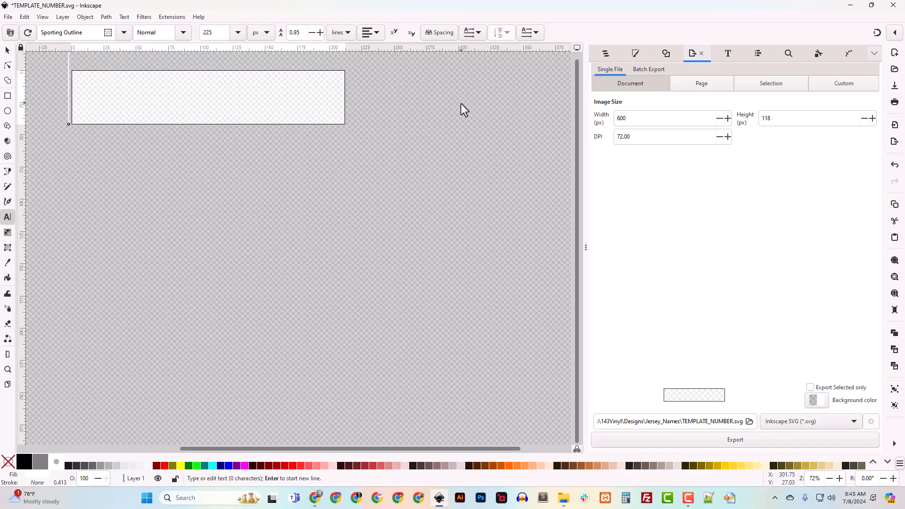
text(12)
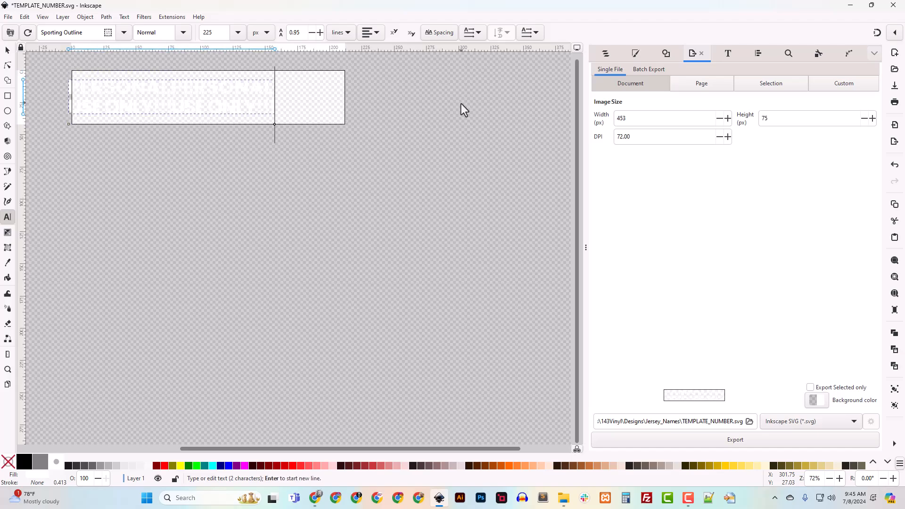
key(BackSpace)
key(BackSpace)
key(Escape)
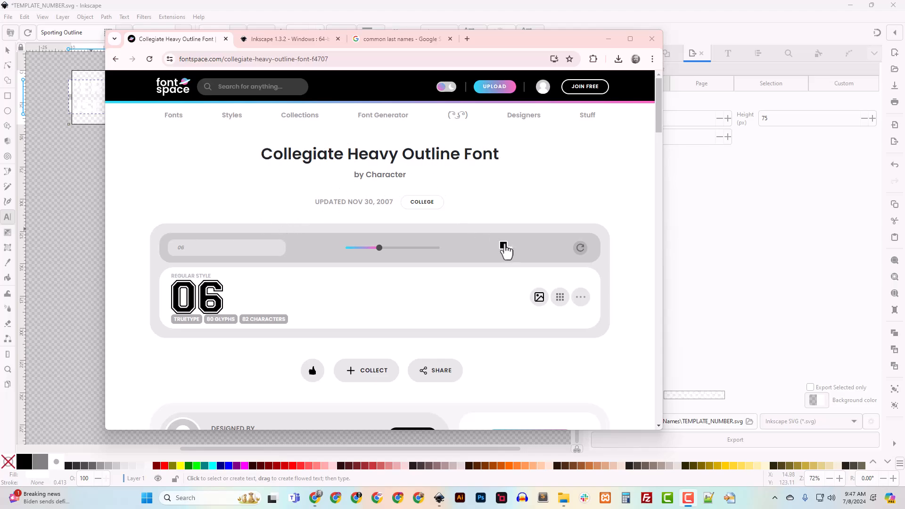
In Chrome, download the Collegiate Heavy Outline font from its FontSpace page and open the downloaded zip archive
scroll(411, 259, down, 2)
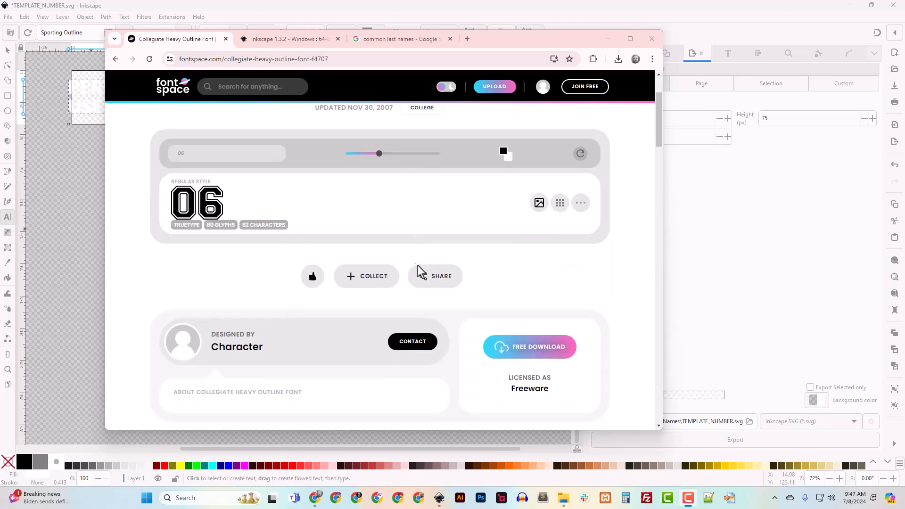
click(522, 353)
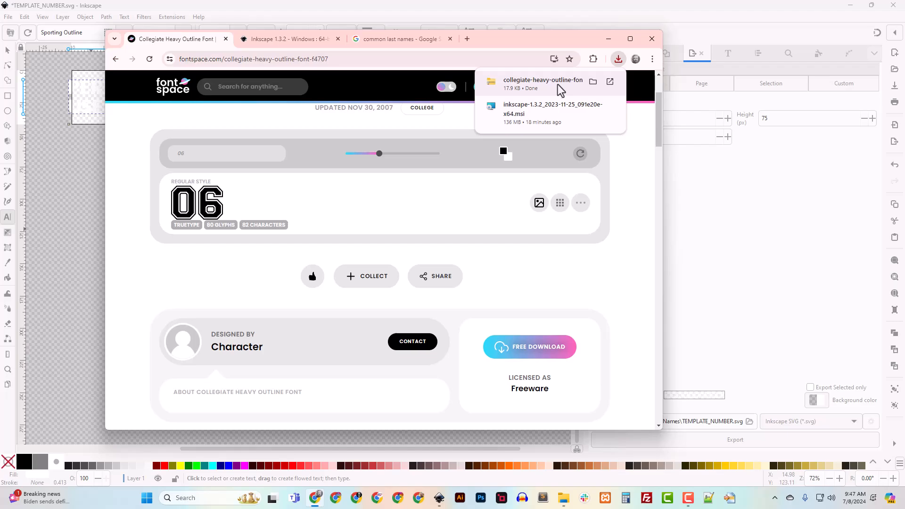
click(558, 83)
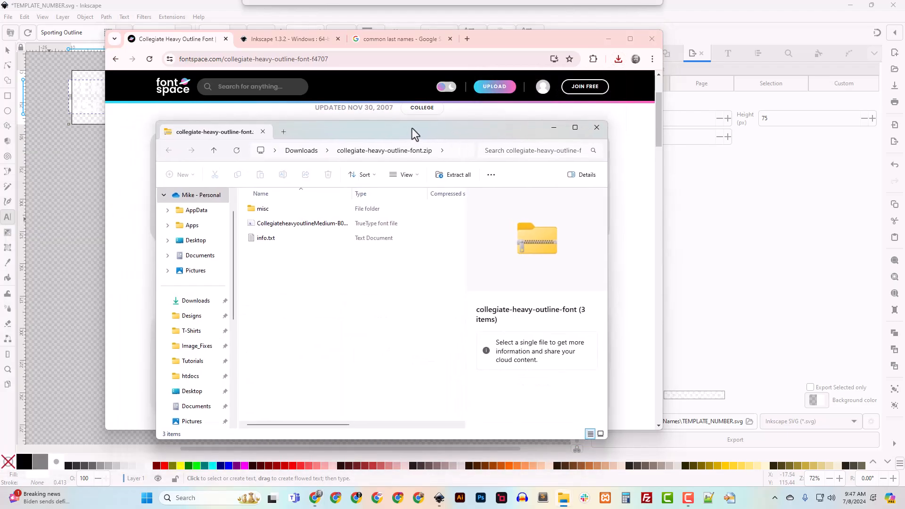
Install the CollegiateHeavyOutline Medium font from the archive's TrueType file and close the font preview
click(282, 212)
double_click(282, 212)
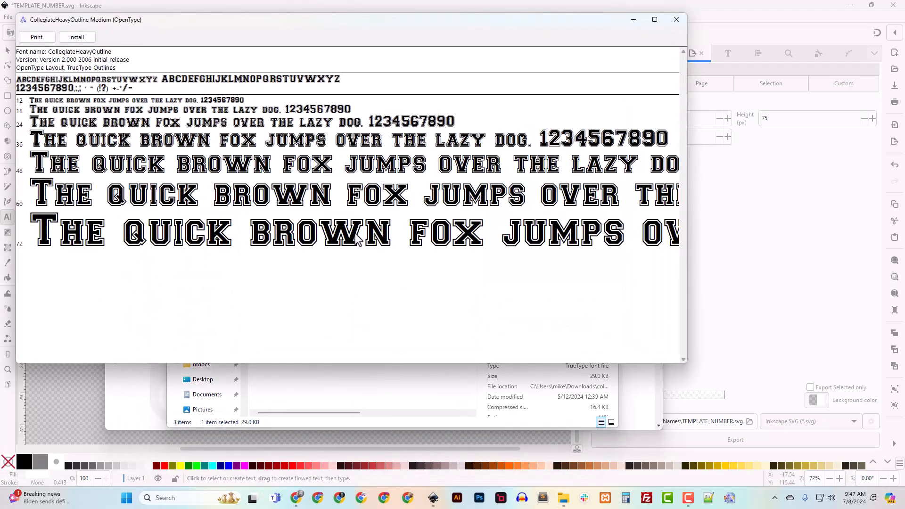
click(88, 41)
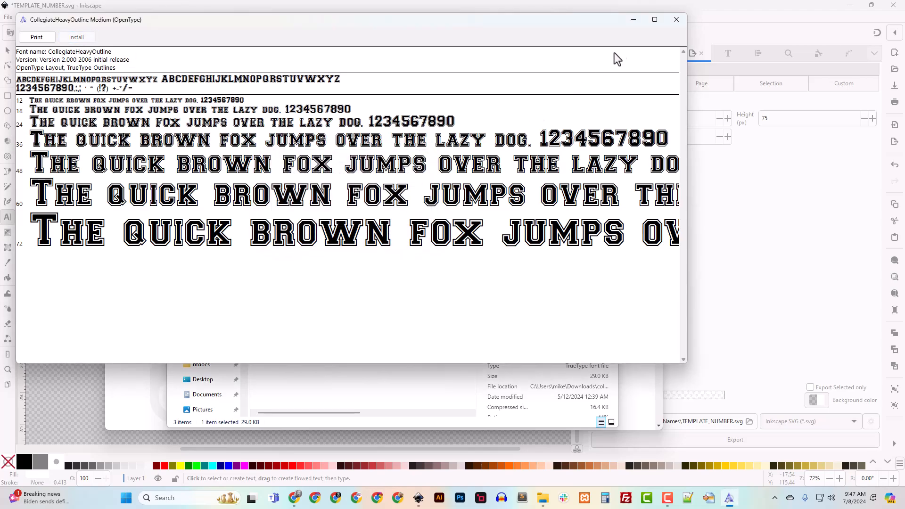
click(682, 19)
Switch back to Inkscape, save TEMPLATE_NUMBER.svg and close the program
click(410, 7)
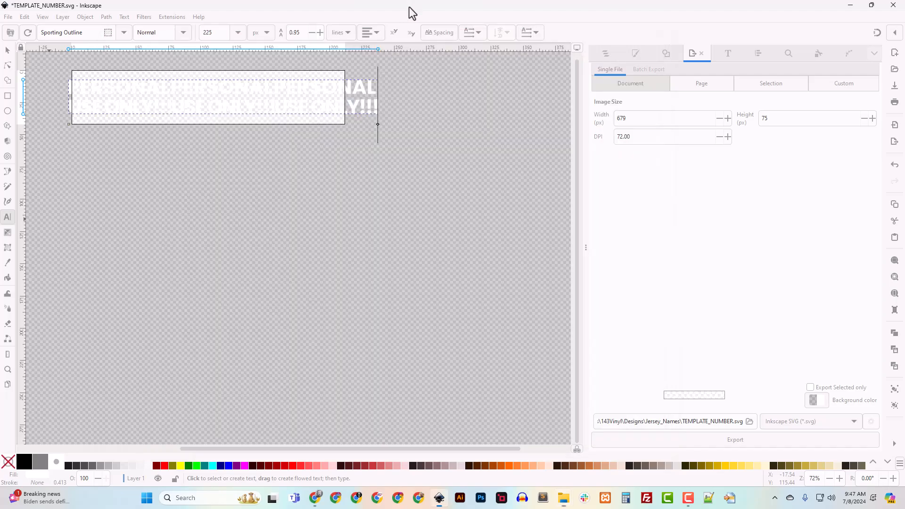
click(8, 17)
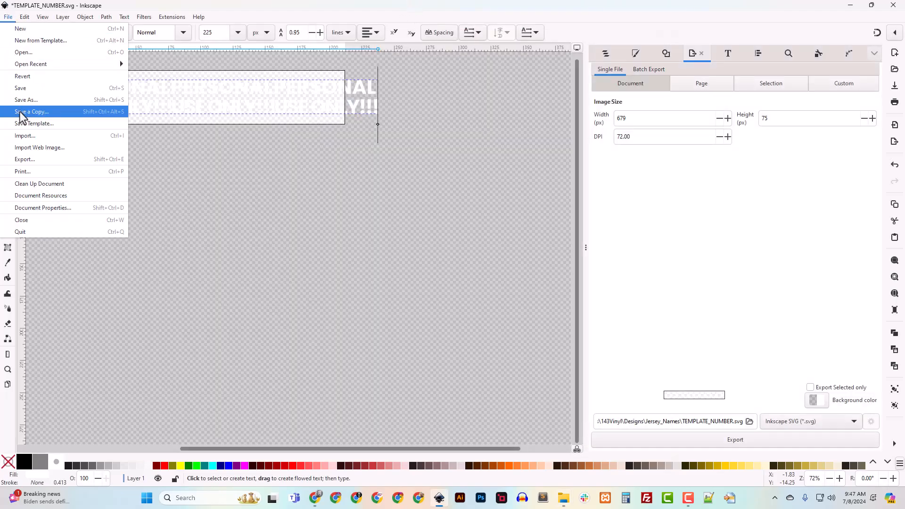
click(25, 91)
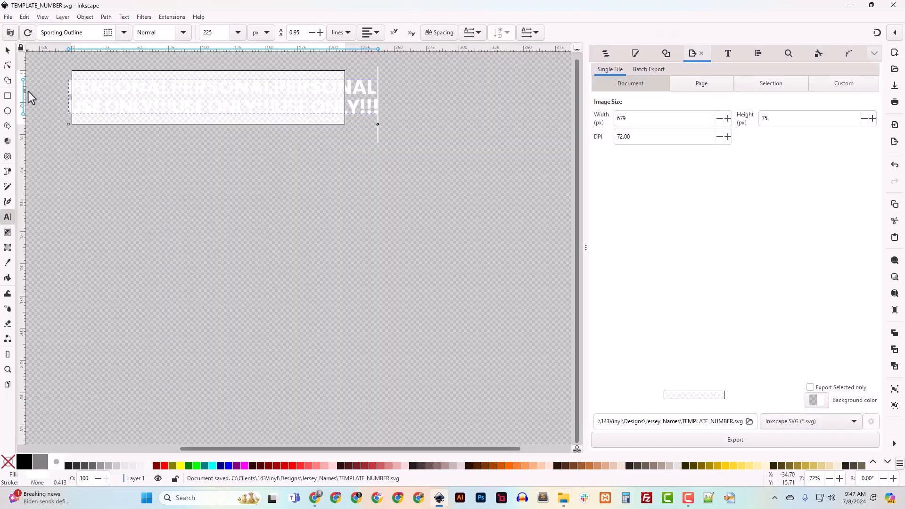
click(894, 5)
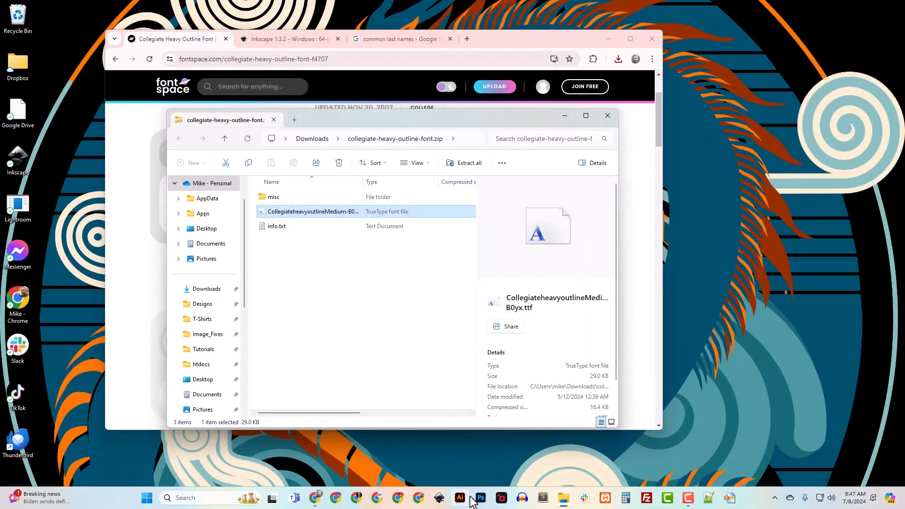
Start Inkscape again and reopen TEMPLATE_NUMBER.svg from the recently used files
click(440, 499)
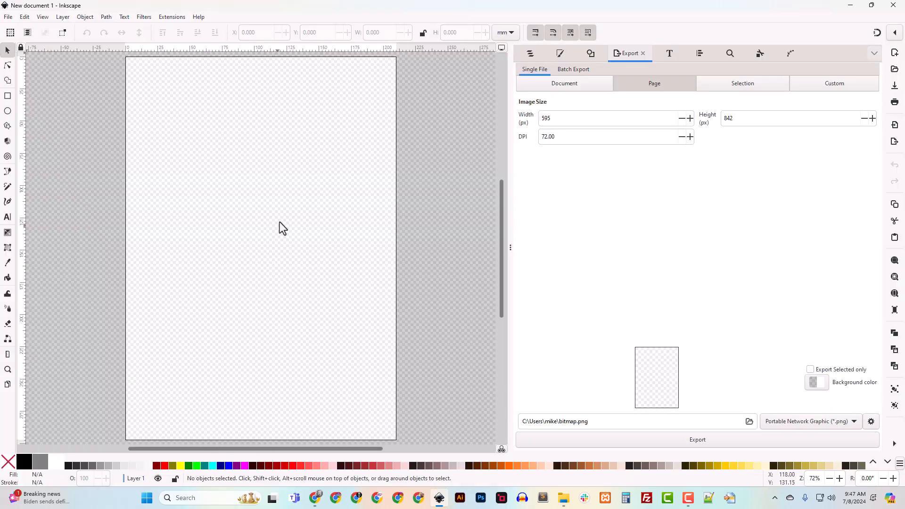
click(9, 17)
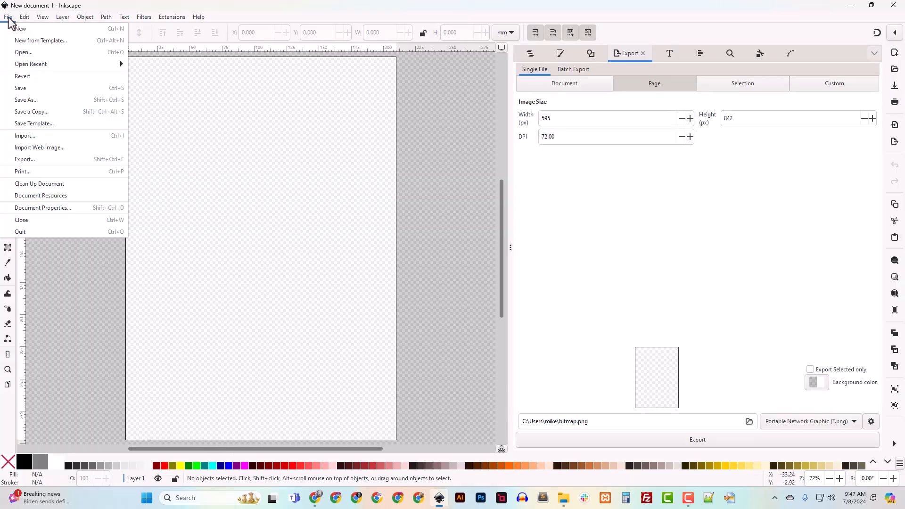
mouse_move(41, 70)
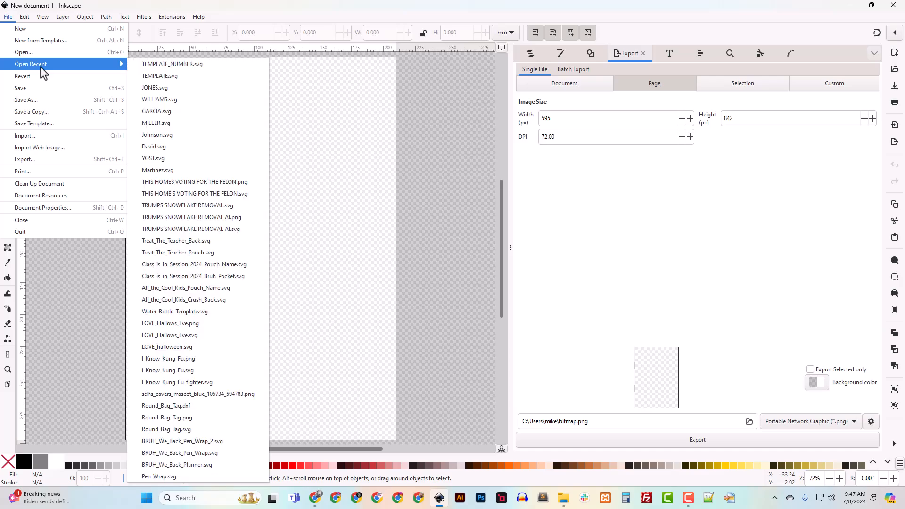
click(172, 66)
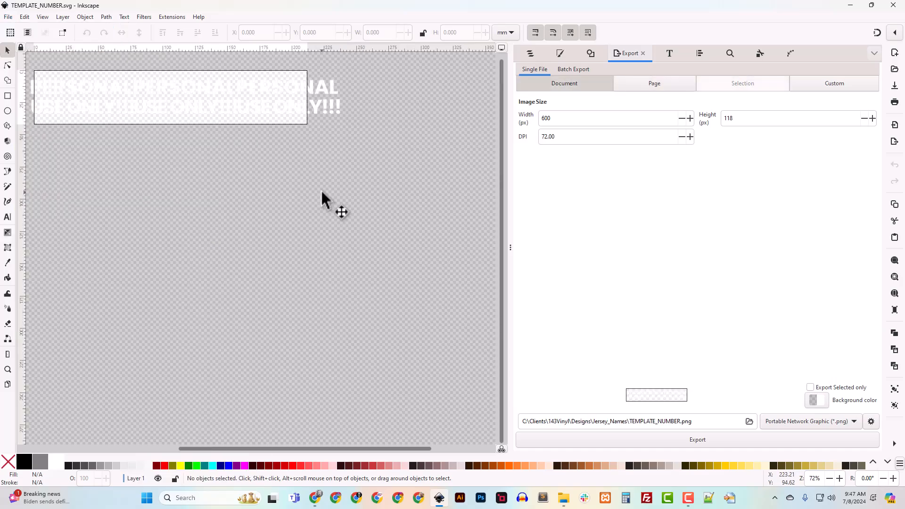
Select the entire number text, search the fonts for colleg and apply CollegiateHeavyOutline to it
click(8, 217)
click(202, 91)
key(ctrl+a)
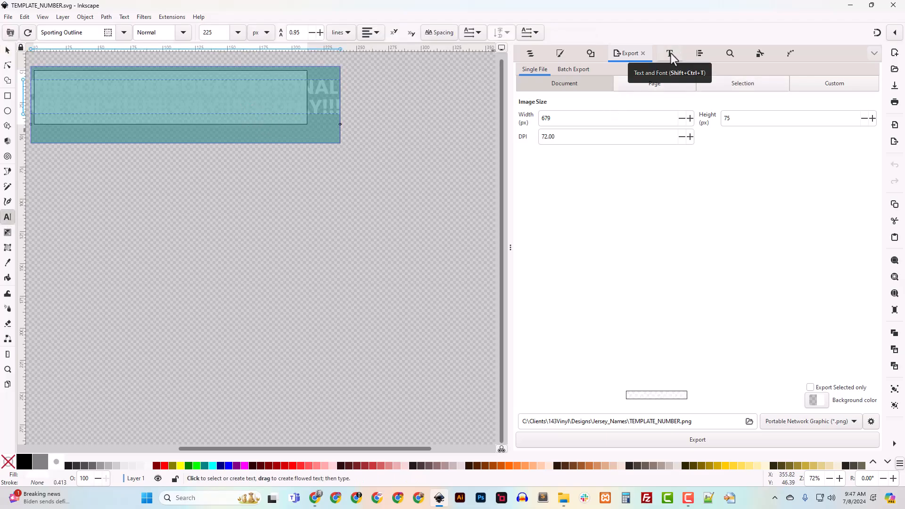
click(124, 18)
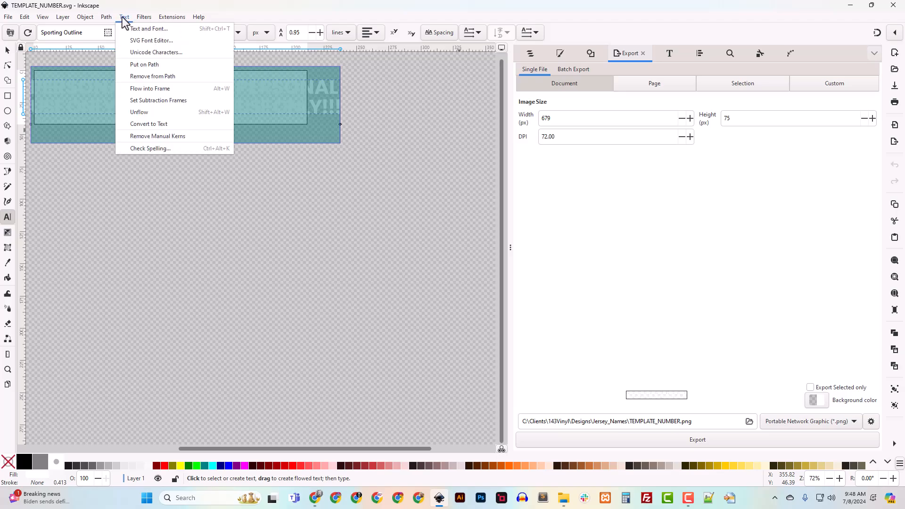
click(671, 61)
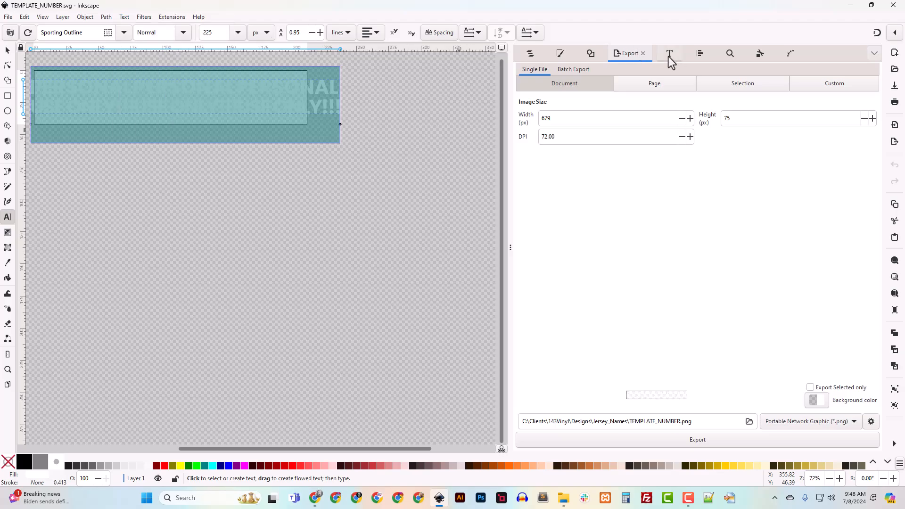
click(669, 58)
click(545, 86)
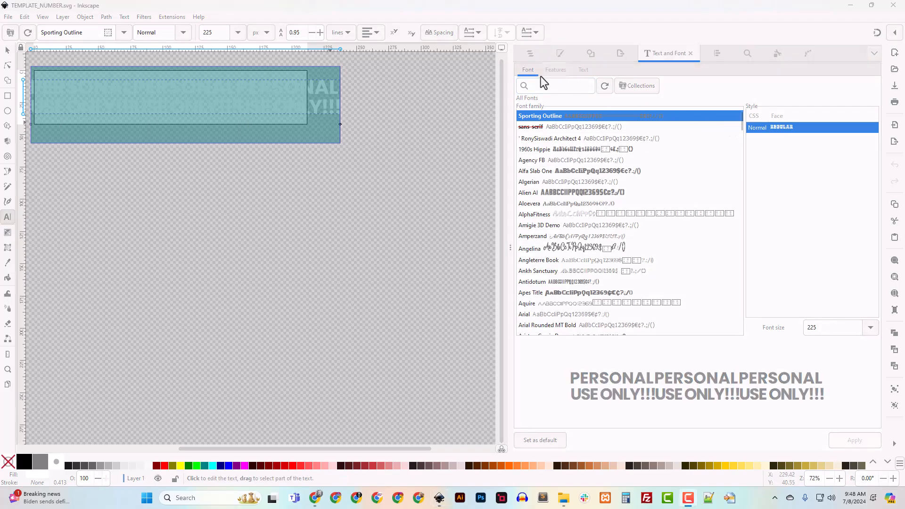
text(colleg)
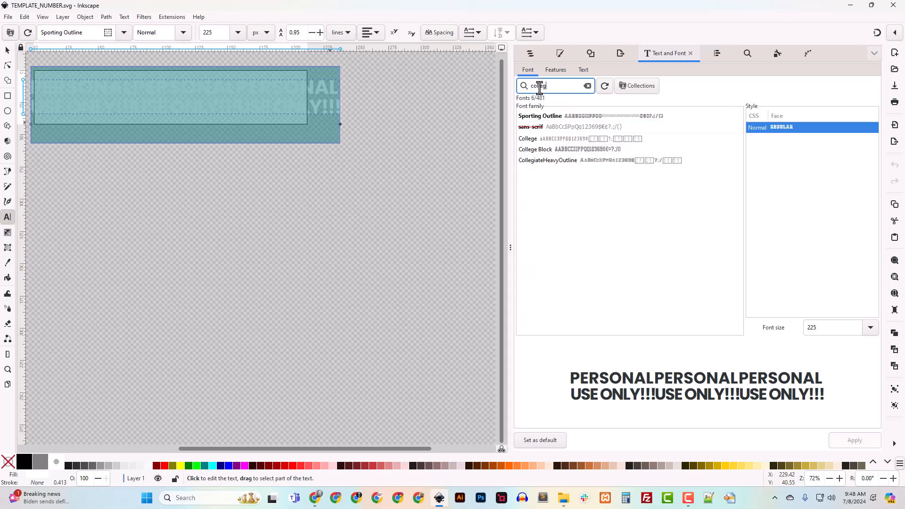
click(546, 161)
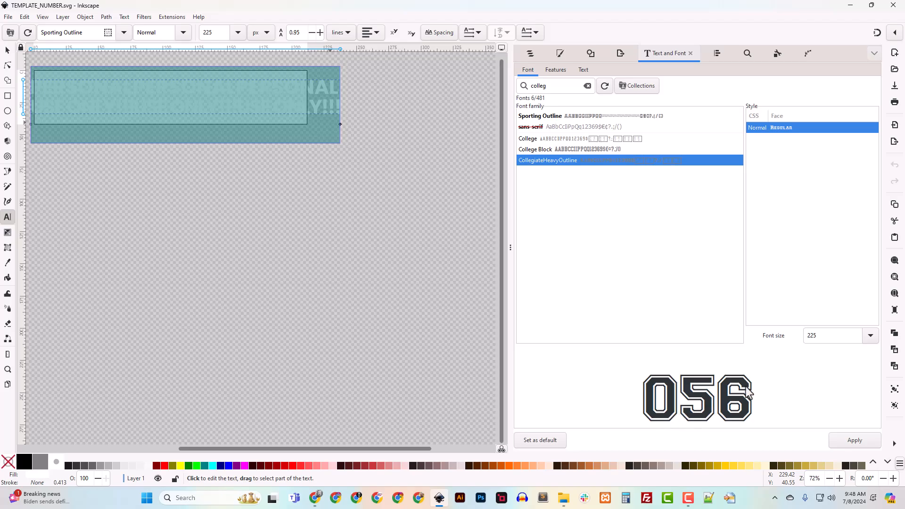
click(858, 447)
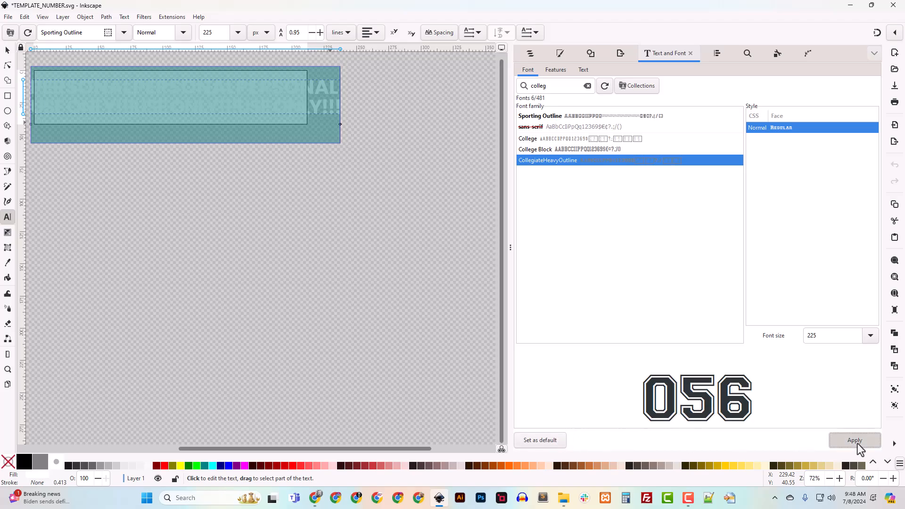
Move the number off the page into the empty canvas below it and replace its text with 06
click(5, 52)
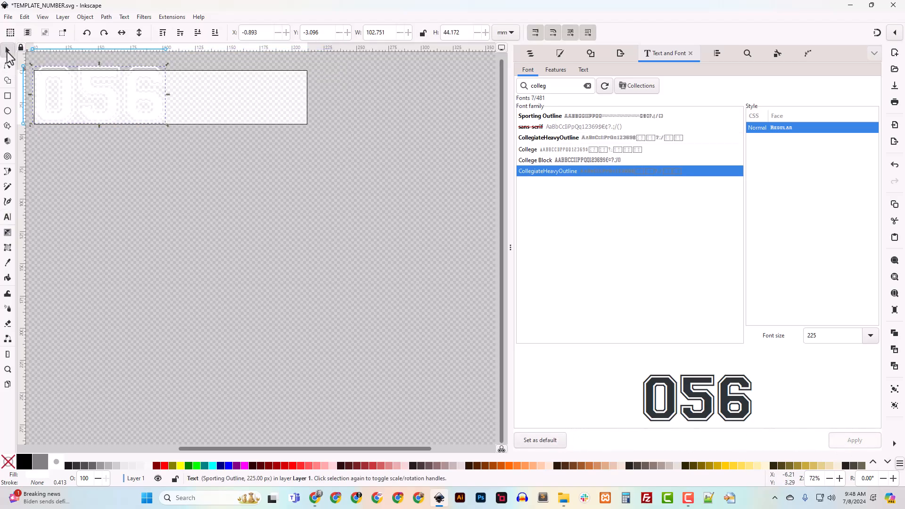
drag(117, 103, 322, 216)
click(8, 217)
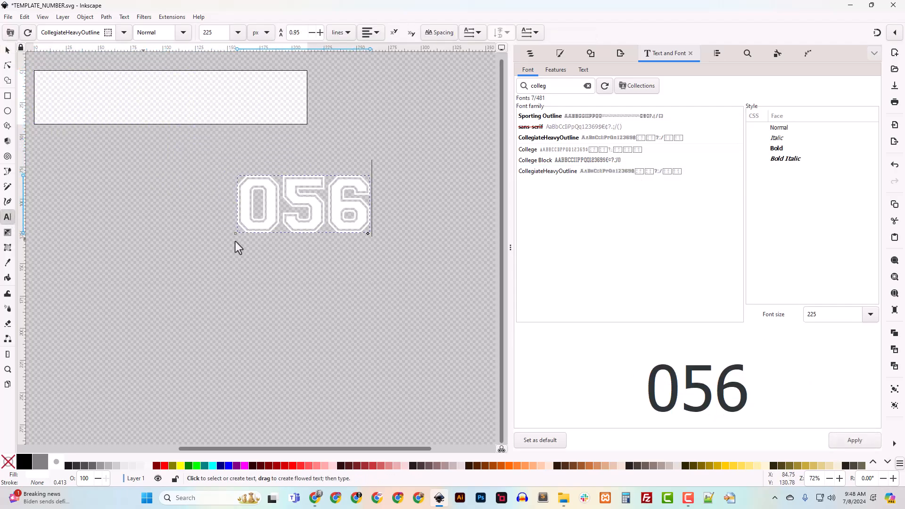
click(348, 214)
drag(348, 214, 243, 211)
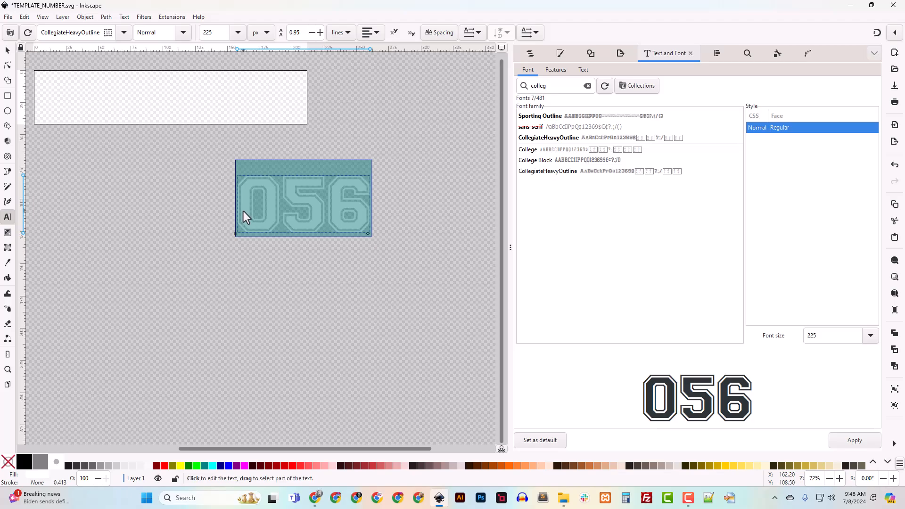
text(06)
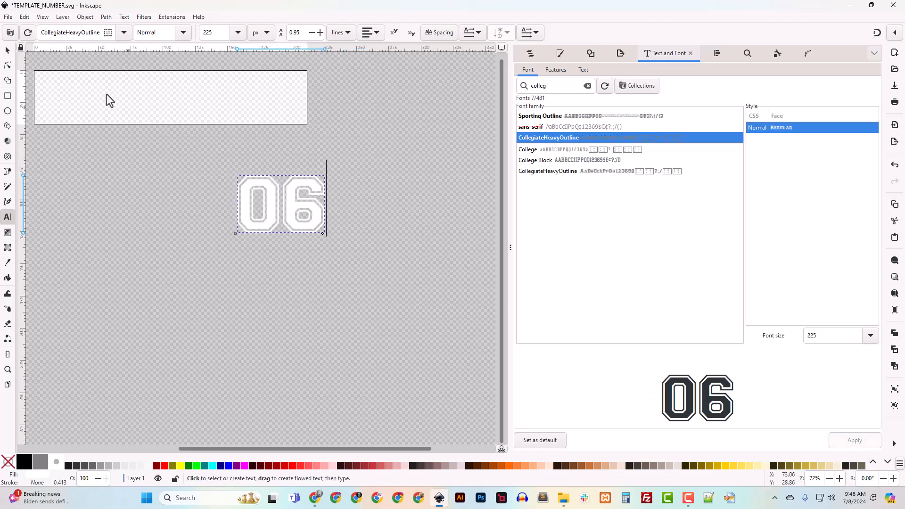
Resize the page to fit the number 06 and convert the text to a combined path
click(8, 17)
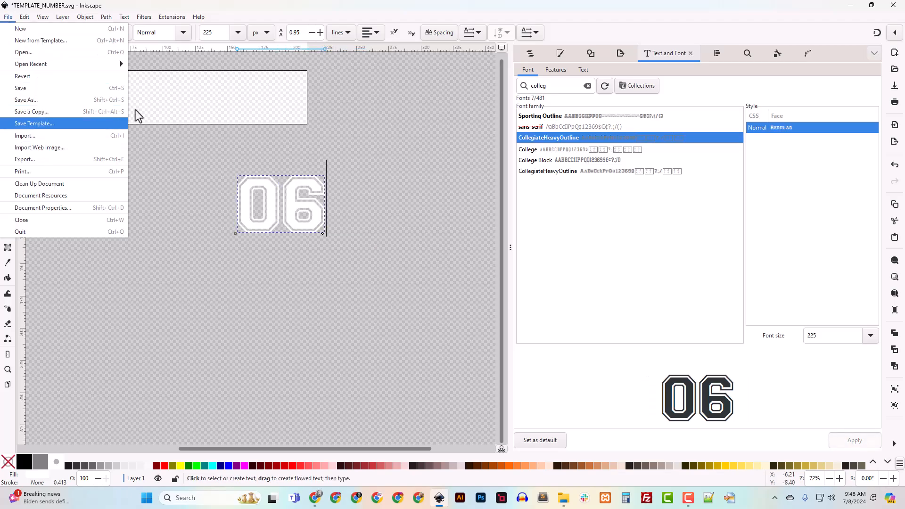
click(254, 13)
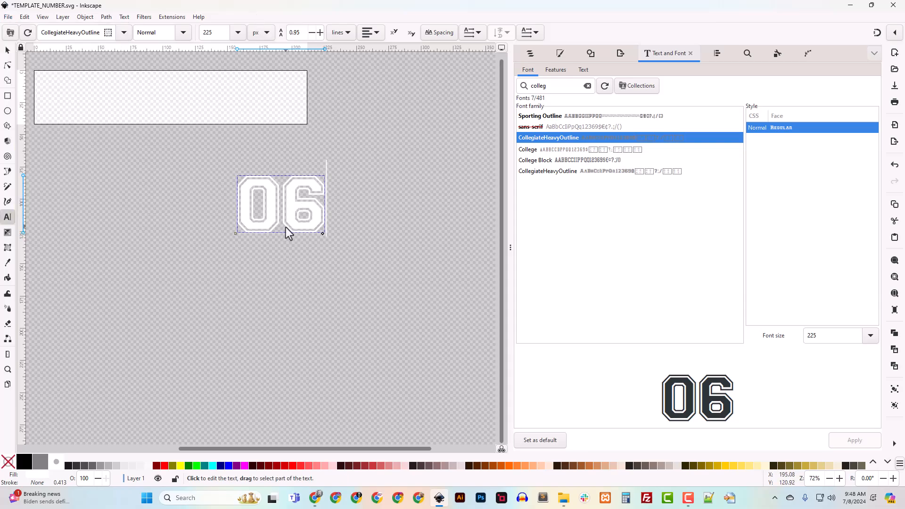
key(ctrl+shift+r)
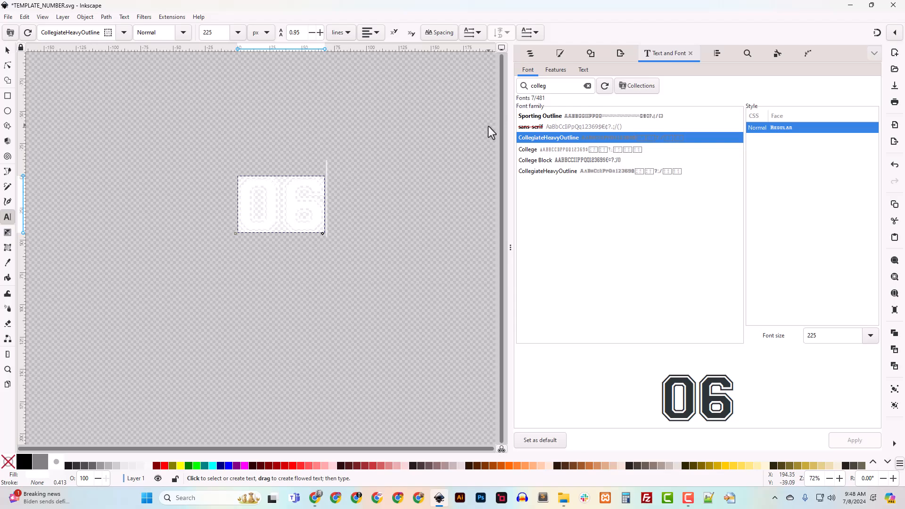
key(ctrl+k)
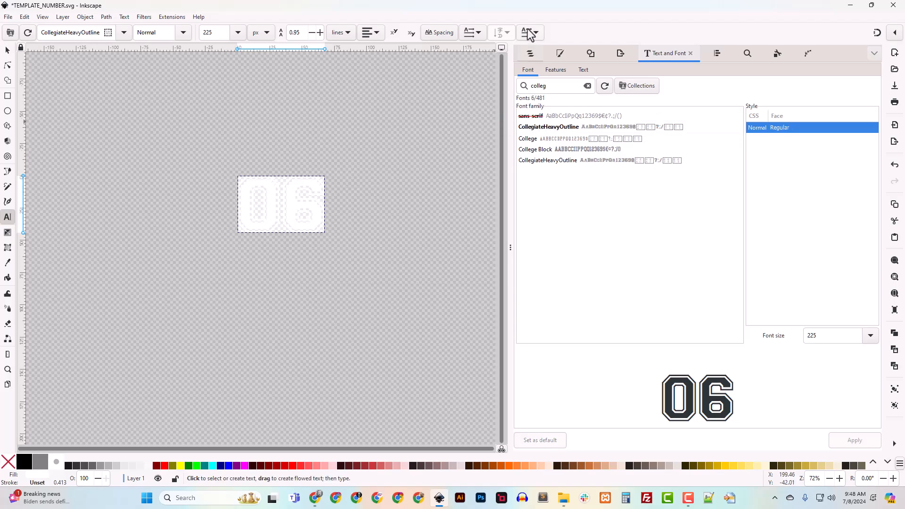
Export the 06 document in Inkscape SVG format as 06.svg in the Jersey_Names folder
click(530, 53)
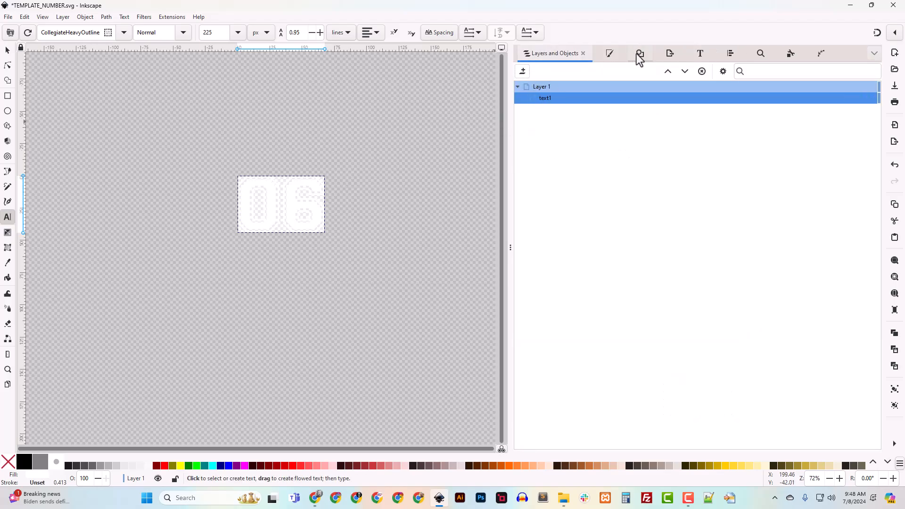
click(668, 55)
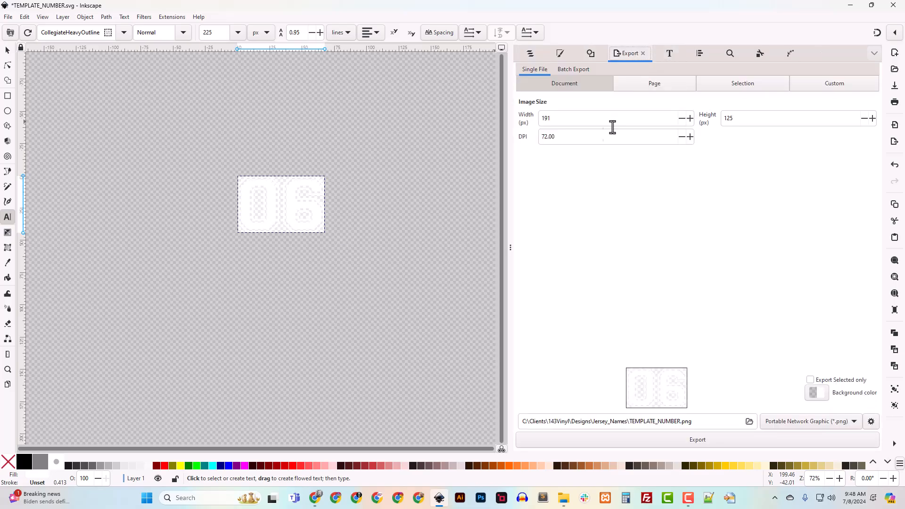
click(616, 421)
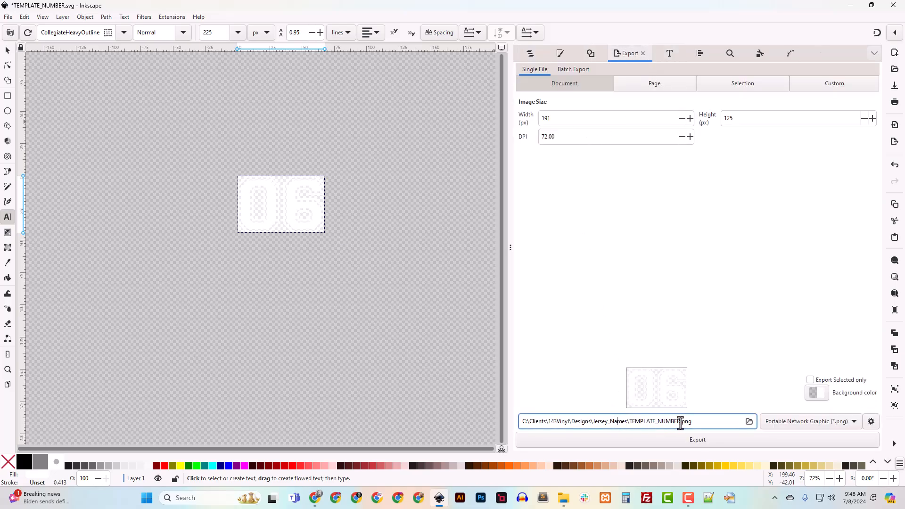
click(785, 423)
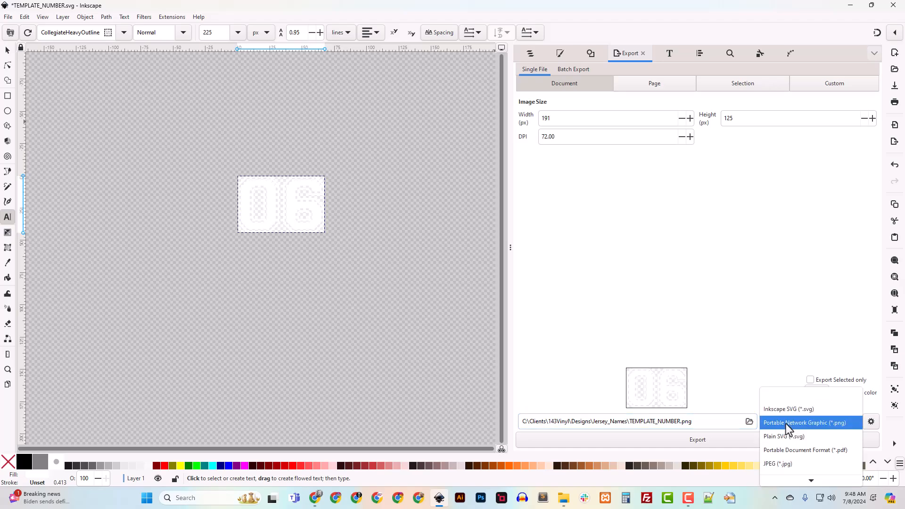
click(784, 437)
click(677, 422)
drag(679, 422, 632, 421)
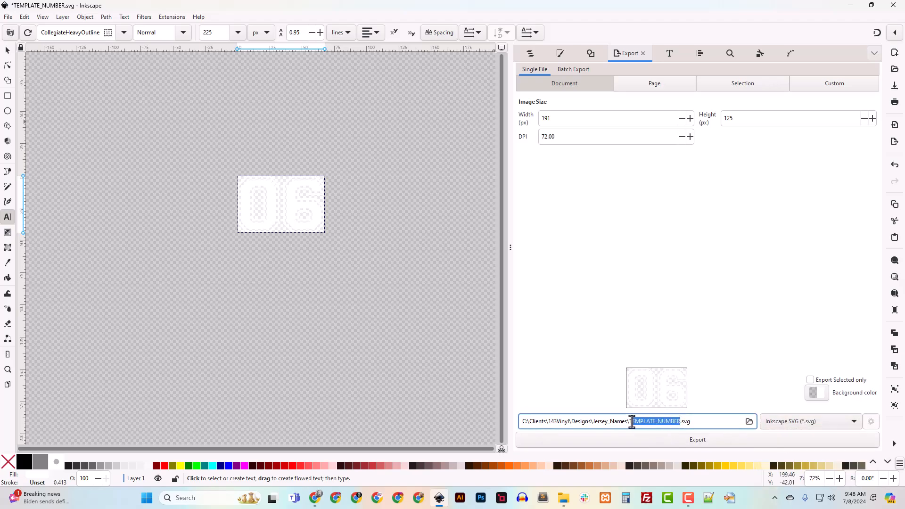
text(06)
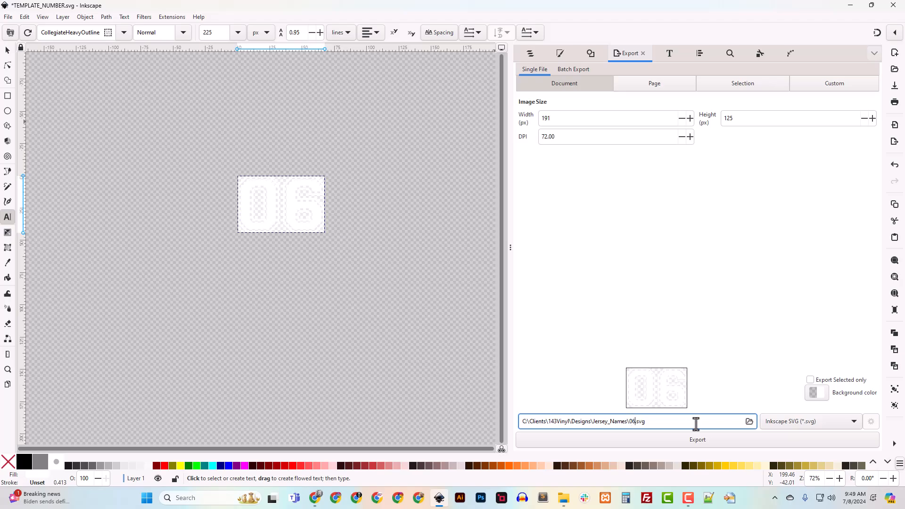
click(689, 444)
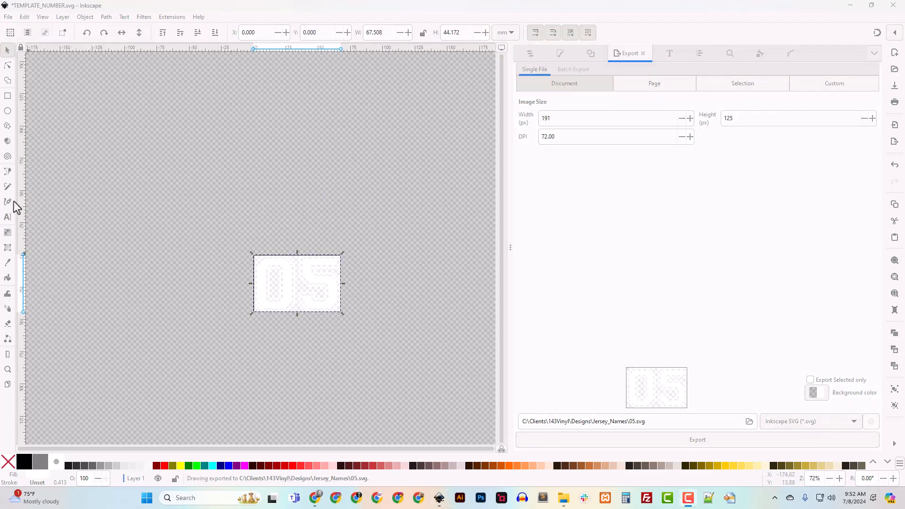
Undo the path conversion of the 05 number and change its second digit to 7
click(138, 12)
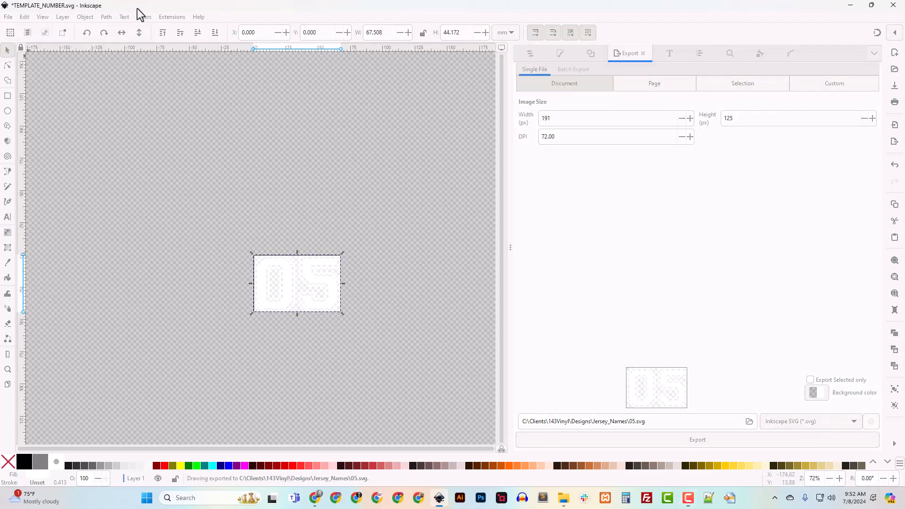
click(8, 217)
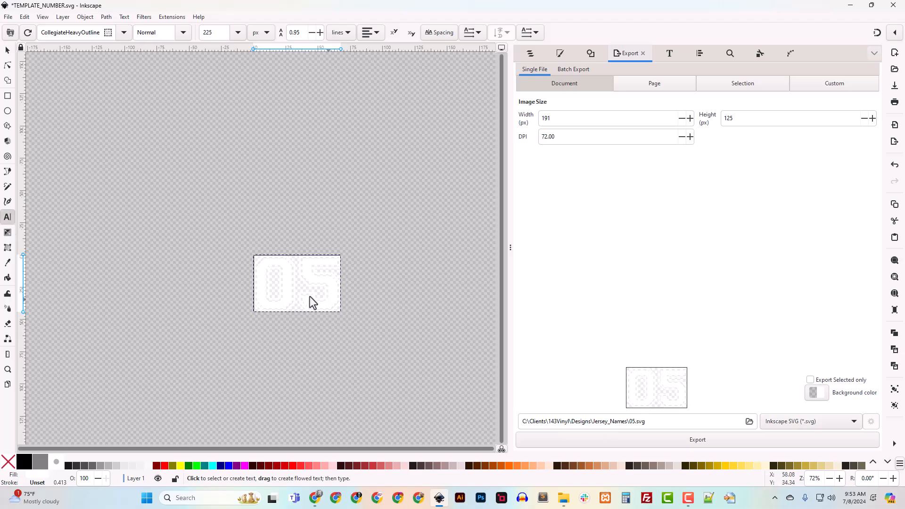
drag(336, 297, 317, 297)
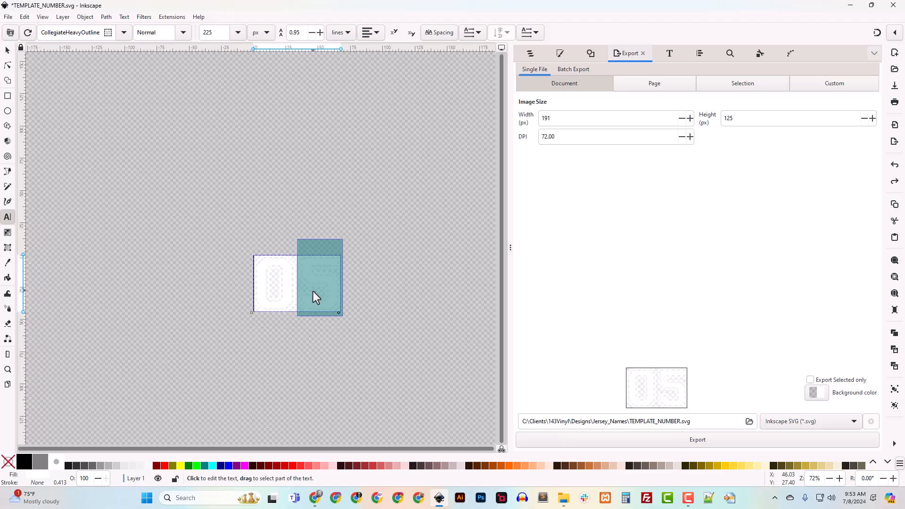
text(7)
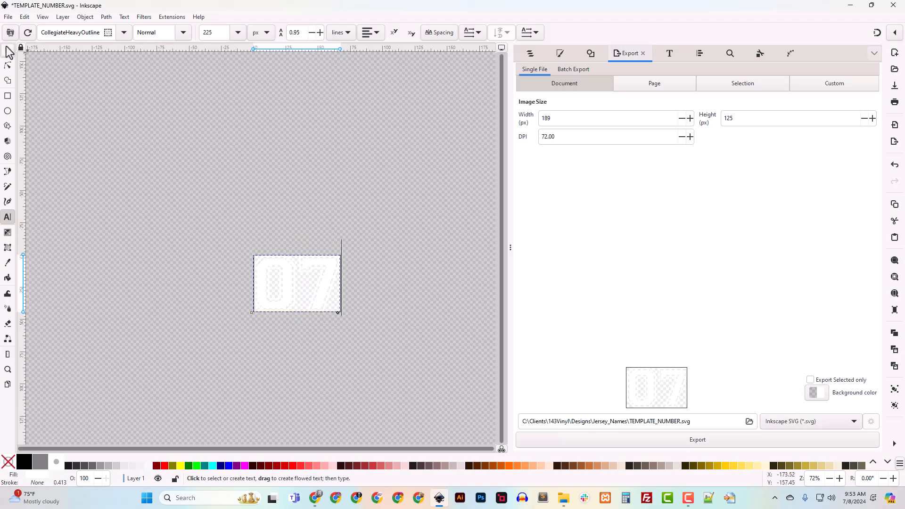
Resize the page to fit the number 07 and convert its text to a path
click(7, 50)
key(ctrl+shift+r)
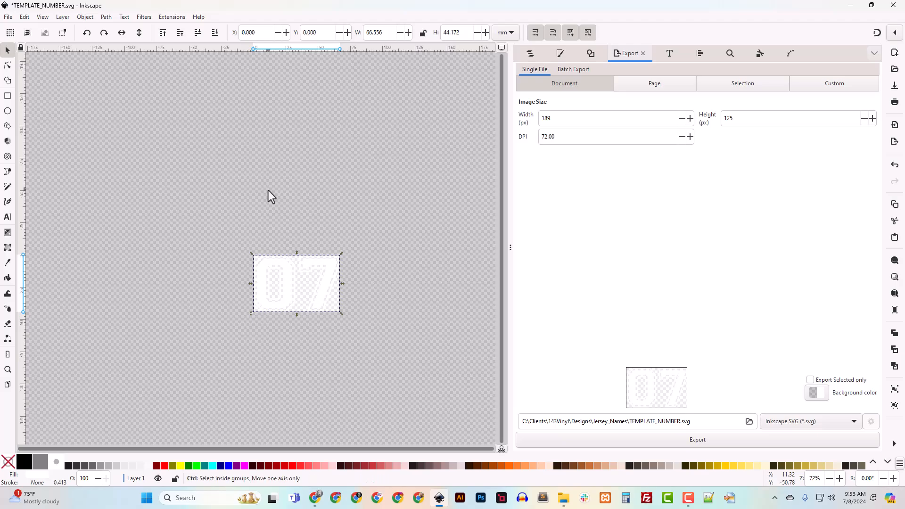
key(ctrl+shift+c)
Export the 07 document as 07.svg in the Jersey_Names folder
click(680, 420)
drag(679, 421, 630, 423)
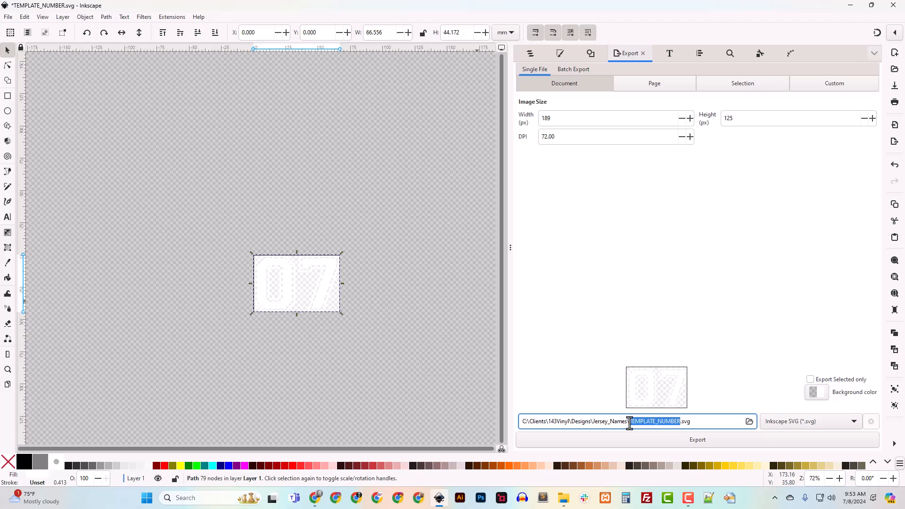
text(07)
click(698, 441)
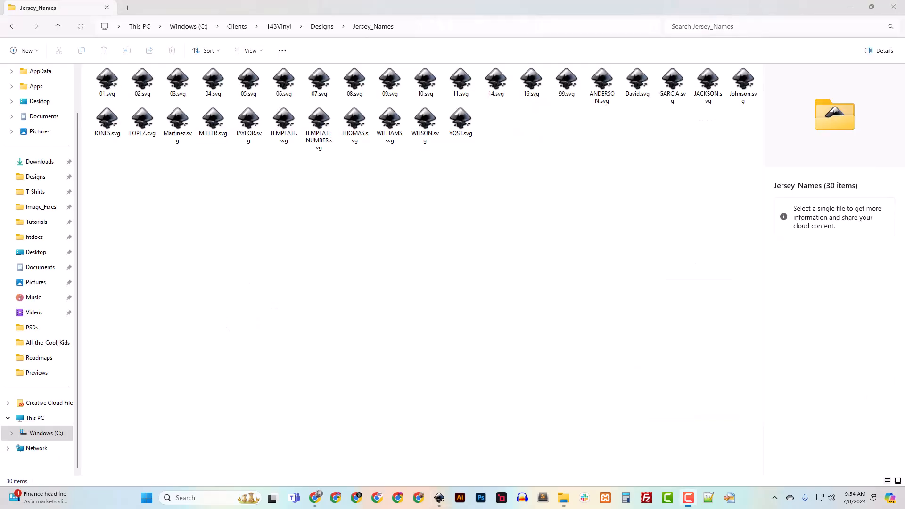
Review the exported number files, the name files and the template files in the Jersey_Names folder
click(102, 91)
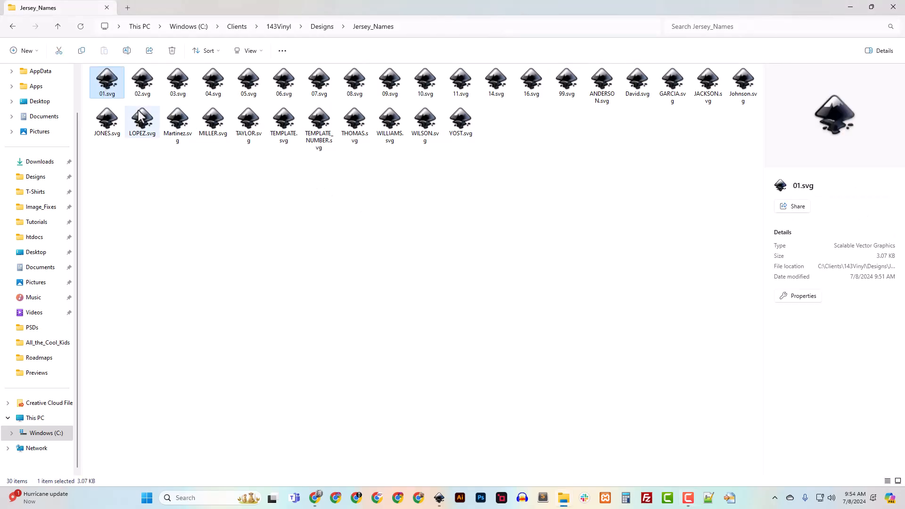
shift+click(571, 89)
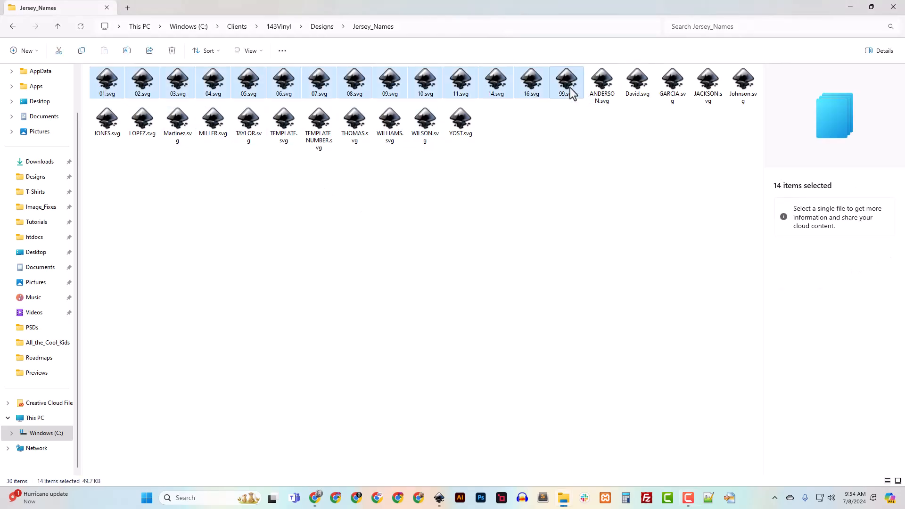
click(602, 85)
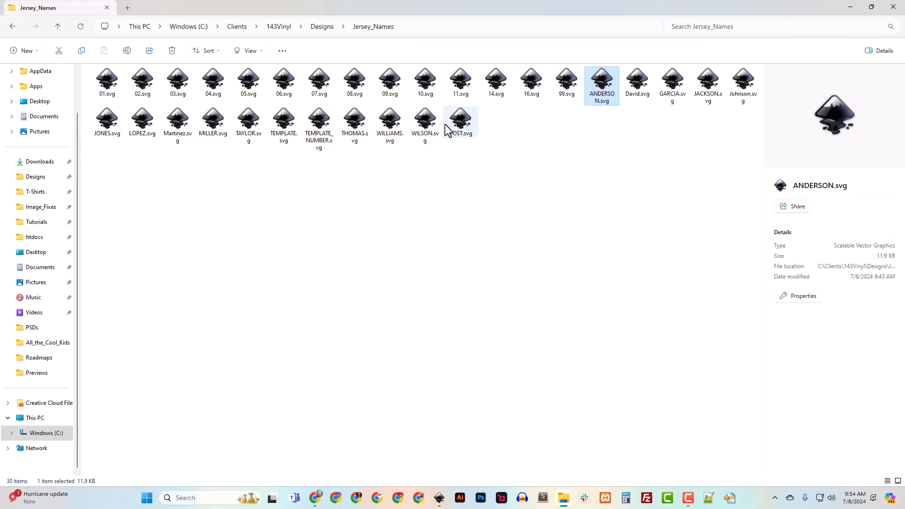
shift+click(460, 125)
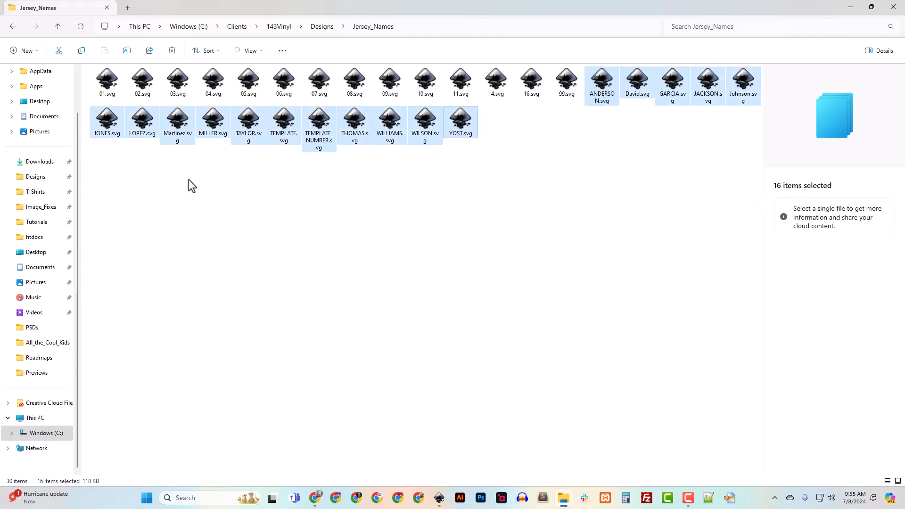
click(279, 137)
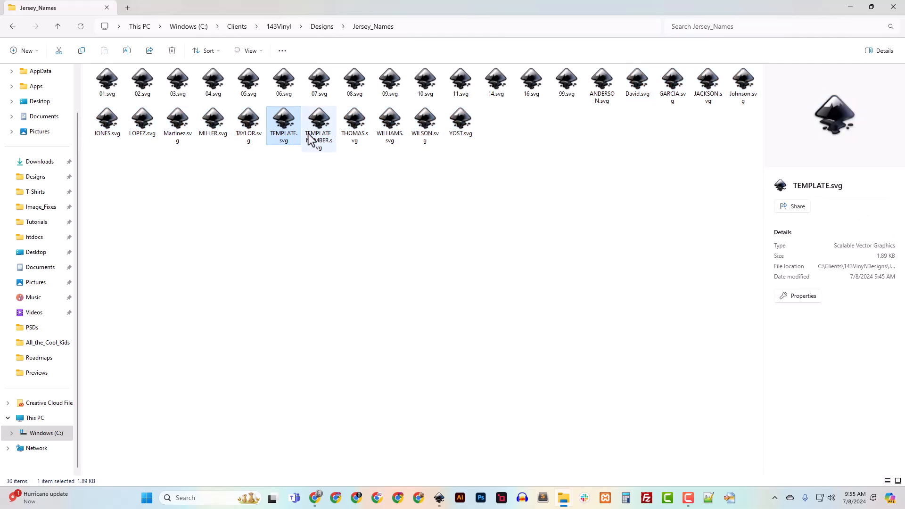
Create a Templates folder inside Jersey_Names and move TEMPLATE.svg and TEMPLATE_NUMBER.svg into it
click(296, 224)
key(ctrl+shift+n)
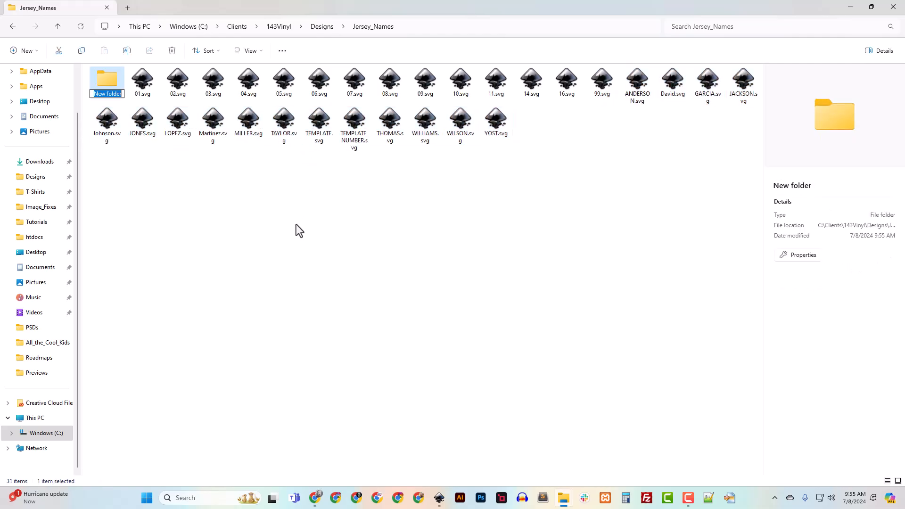
text(Te)
key(Return)
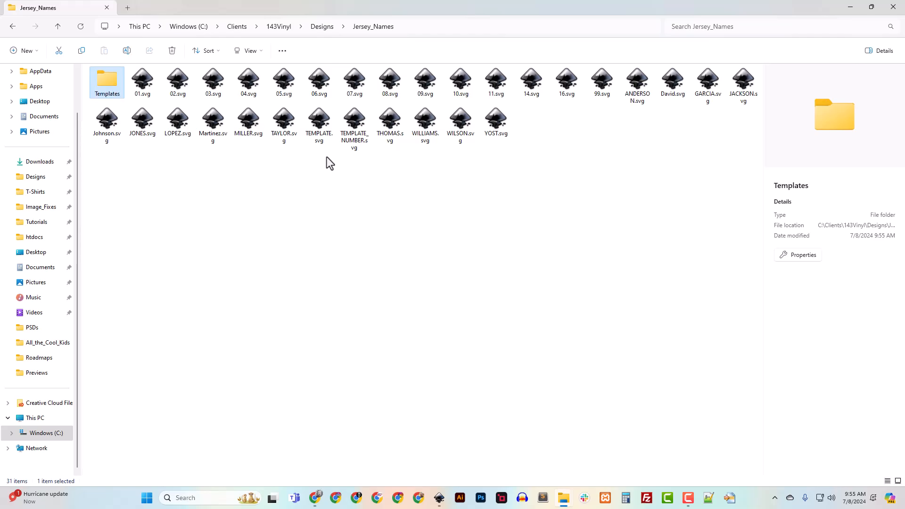
click(325, 138)
ctrl+click(347, 139)
drag(346, 139, 107, 81)
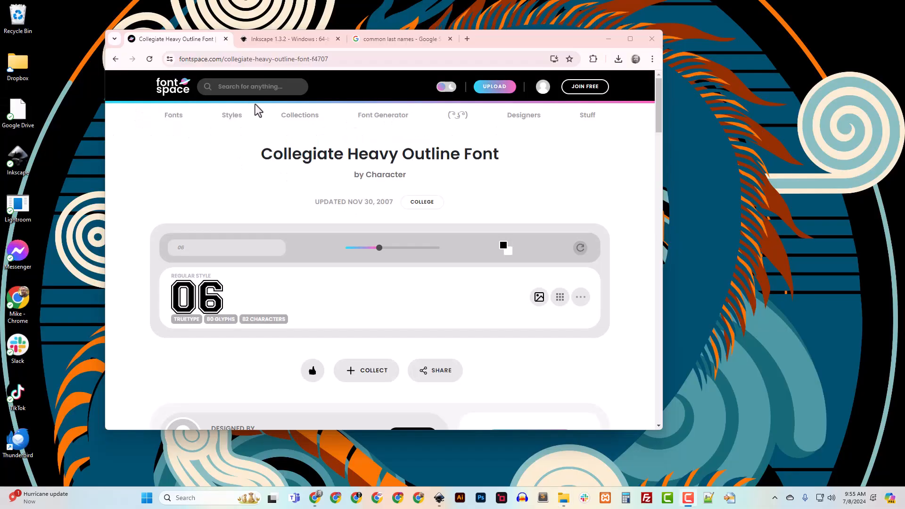
Switch to Chrome, go to 143vinyl.com/dtf and open the Custom DTF Prints product page in a maximized window
drag(369, 62, 133, 62)
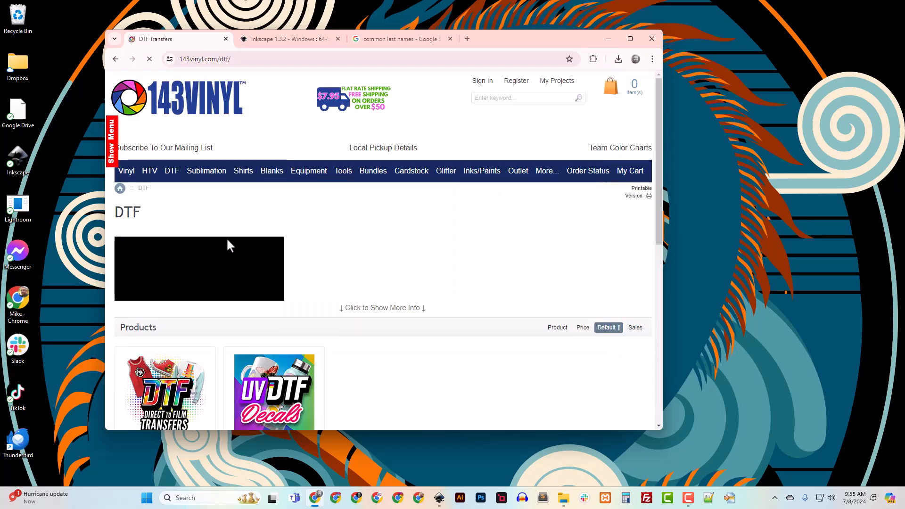
scroll(273, 339, down, 2)
scroll(273, 339, down, 2)
click(188, 200)
click(630, 40)
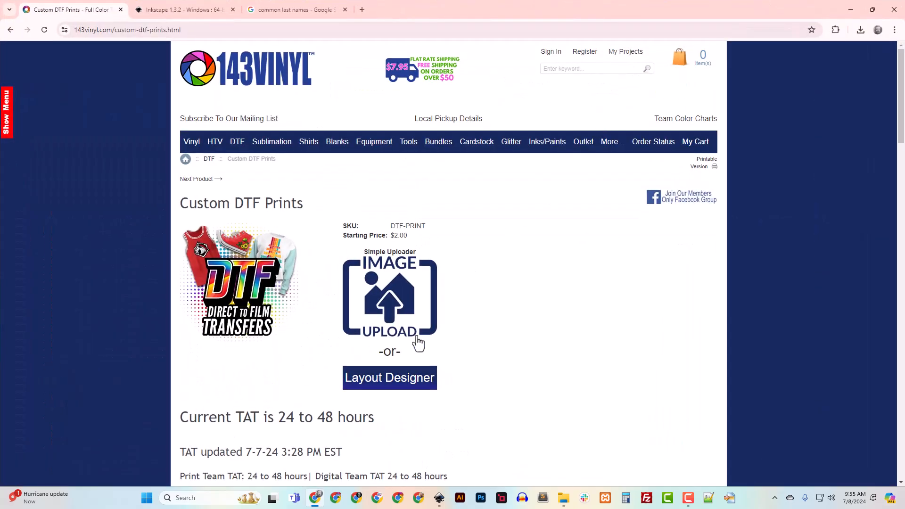
Launch the Layout Designer from the Custom DTF Prints page and choose the 5F canvas size, 22" x 60"
scroll(417, 339, down, 2)
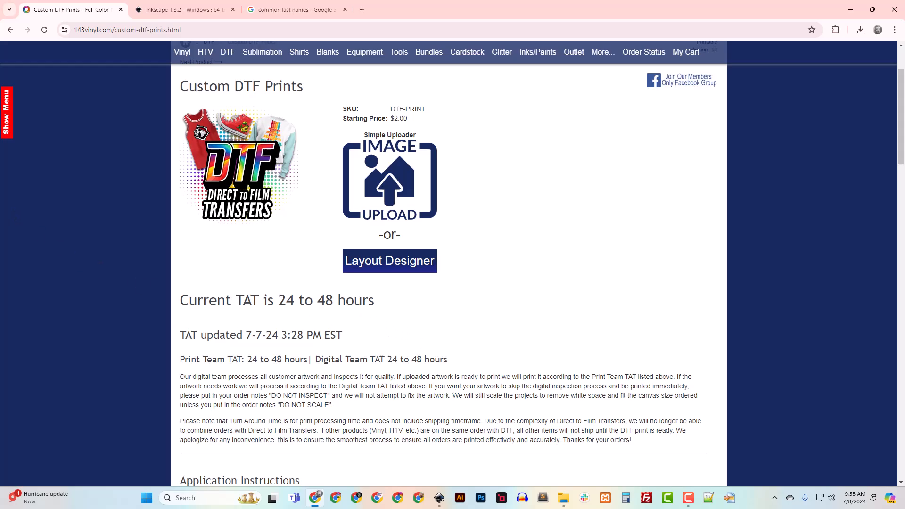
click(392, 262)
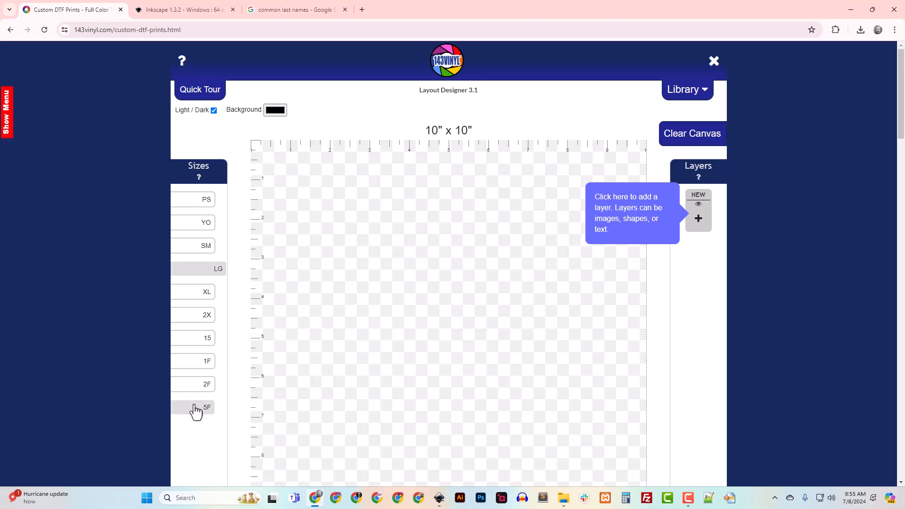
click(196, 408)
Add 01.svg from the Jersey_Names folder inside Designs as a new image layer
click(699, 220)
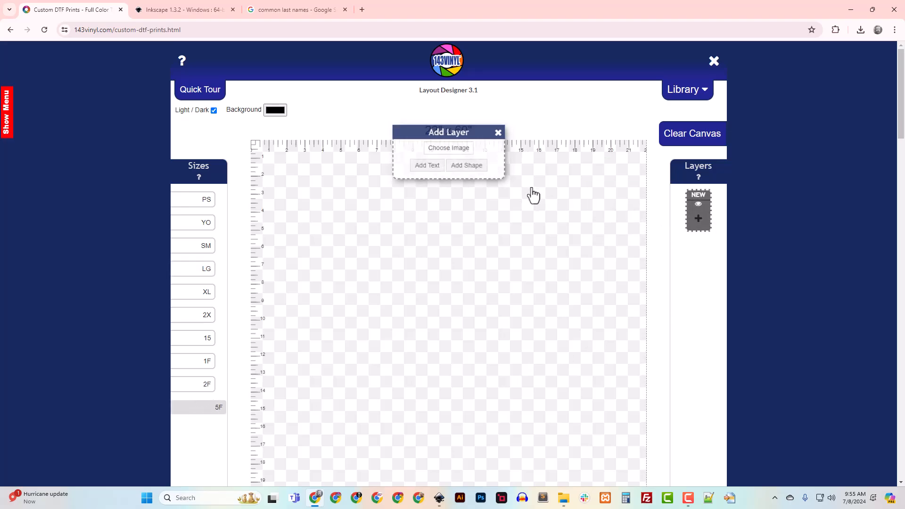
click(461, 151)
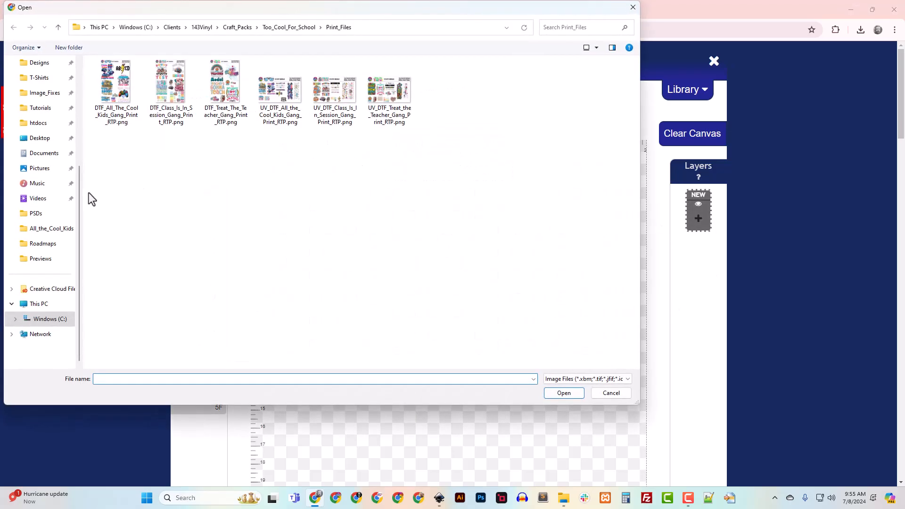
click(42, 63)
double_click(126, 101)
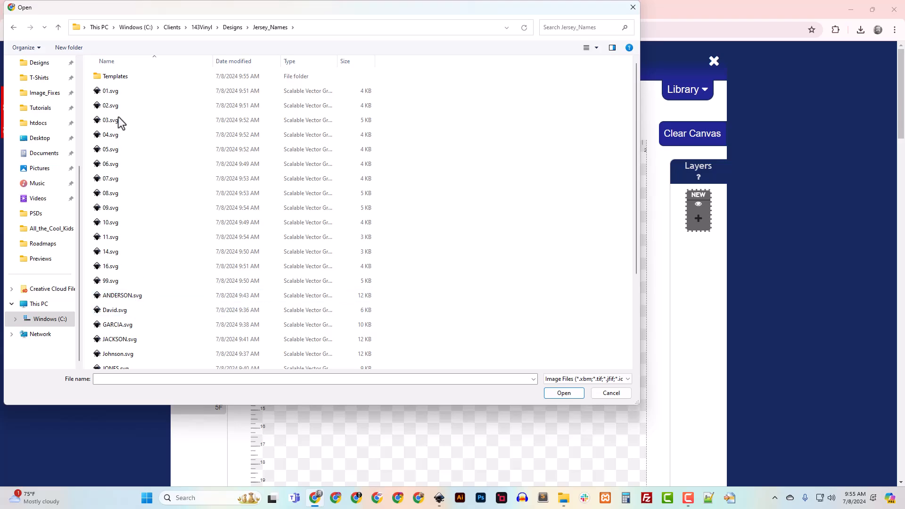
click(120, 90)
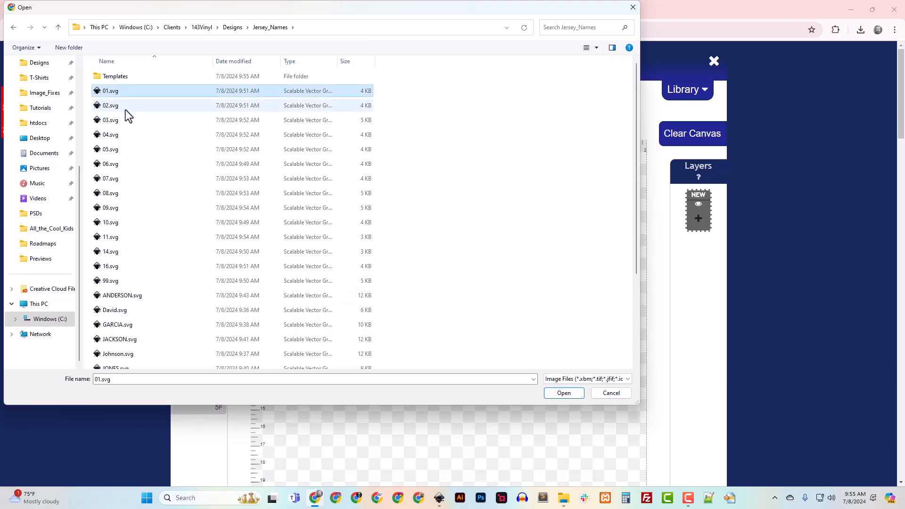
click(564, 393)
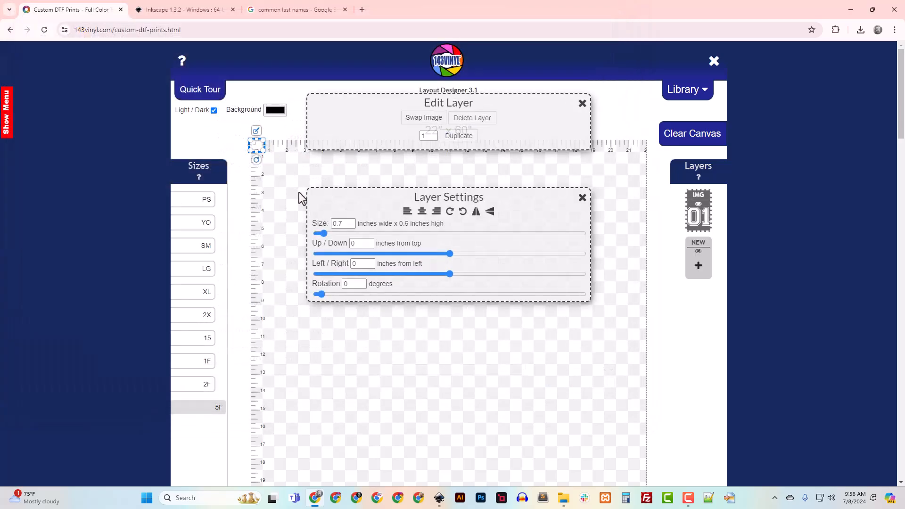
Resize the 01 number layer to 7.9 inches wide by 6 inches high
drag(345, 223, 330, 224)
text(10)
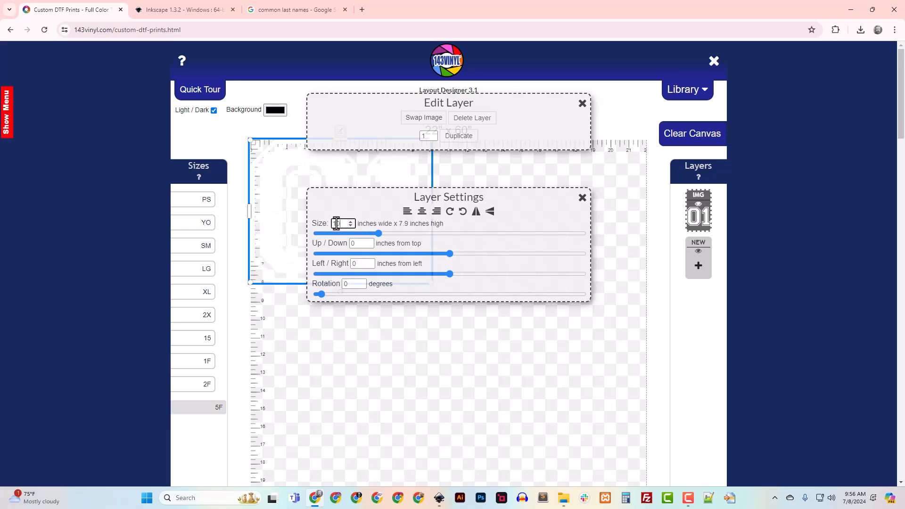
drag(347, 224, 323, 223)
text(6)
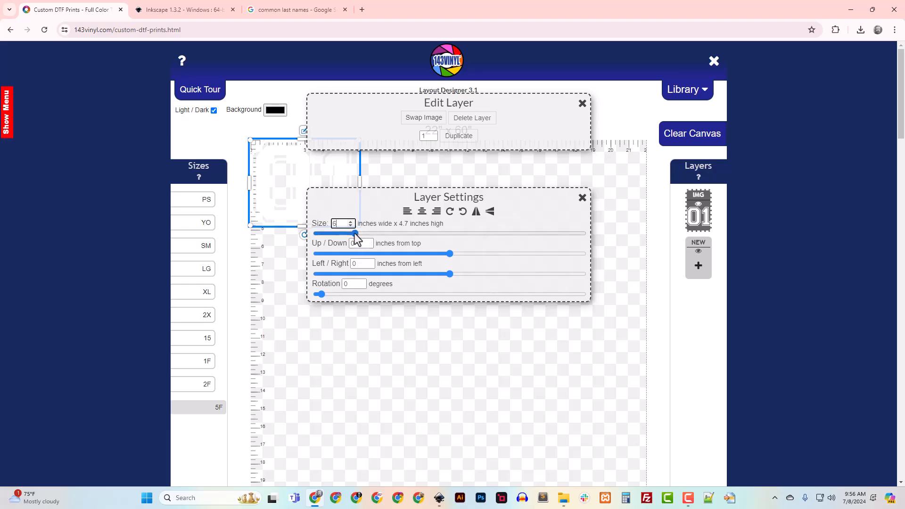
drag(355, 236, 367, 236)
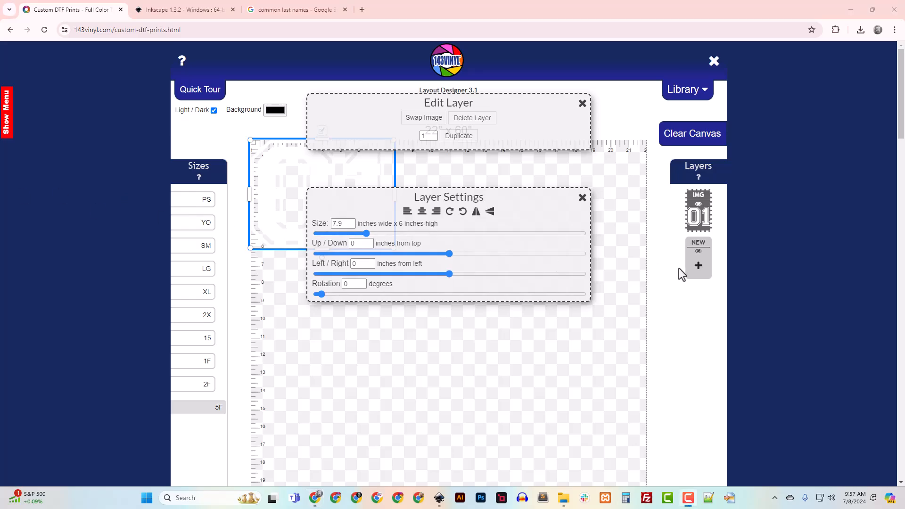
Switch the layout designer to the dark display mode
click(703, 273)
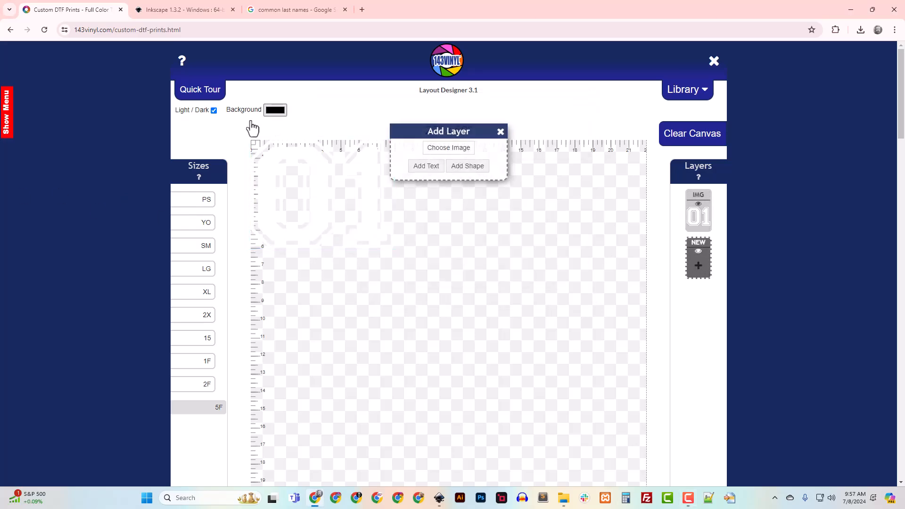
click(501, 132)
click(214, 110)
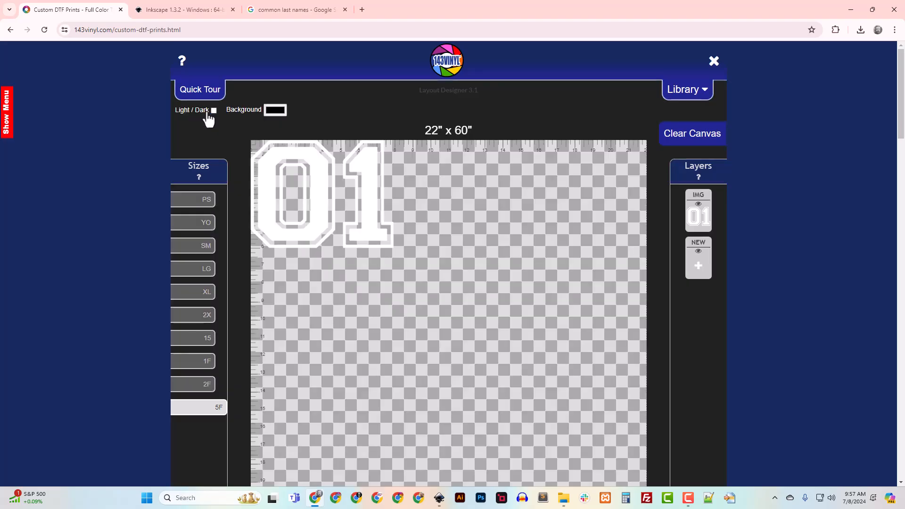
Add 02.svg as a new layer beside the 01 number and enlarge it to 11.1 inches wide by 5.9 inches high
click(702, 273)
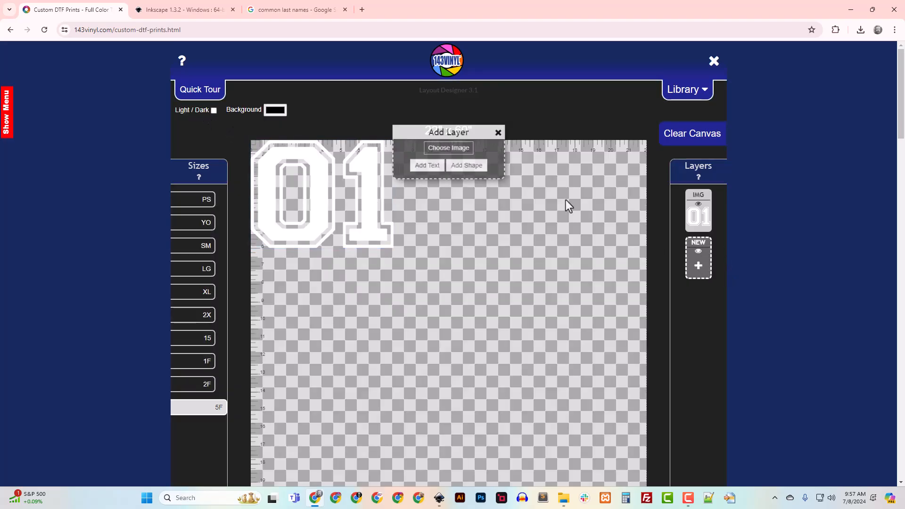
click(454, 149)
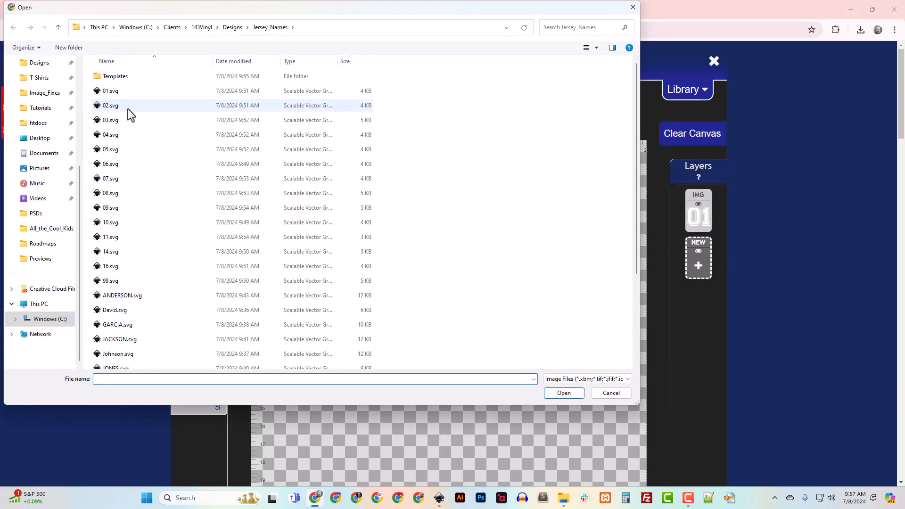
double_click(129, 110)
click(406, 131)
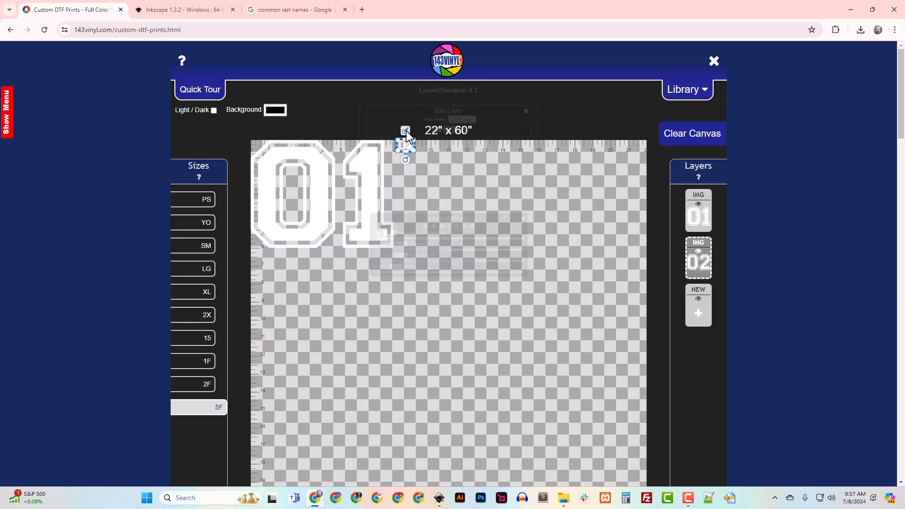
drag(335, 234, 385, 245)
click(582, 198)
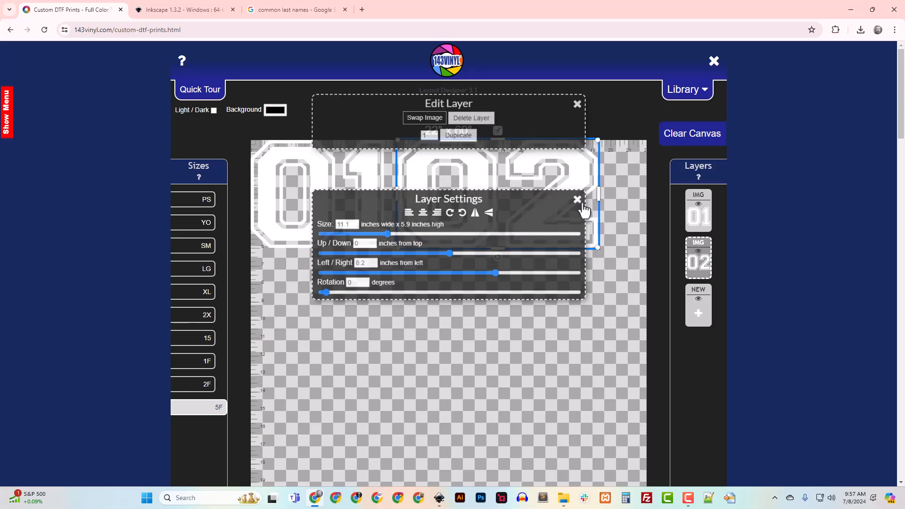
Add 03.svg as a new layer, place it below the 01 number and enlarge it to 10.8 inches wide by 6 inches high
click(704, 316)
click(459, 152)
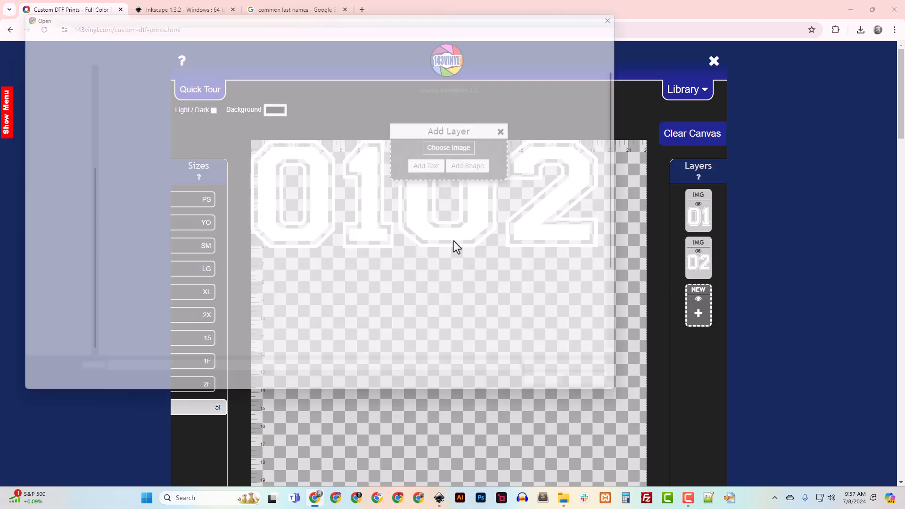
double_click(133, 121)
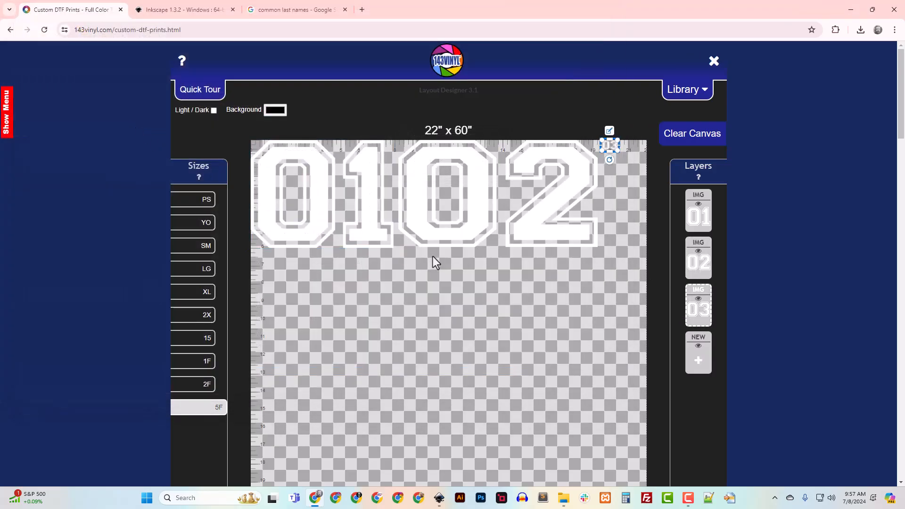
drag(613, 150, 271, 283)
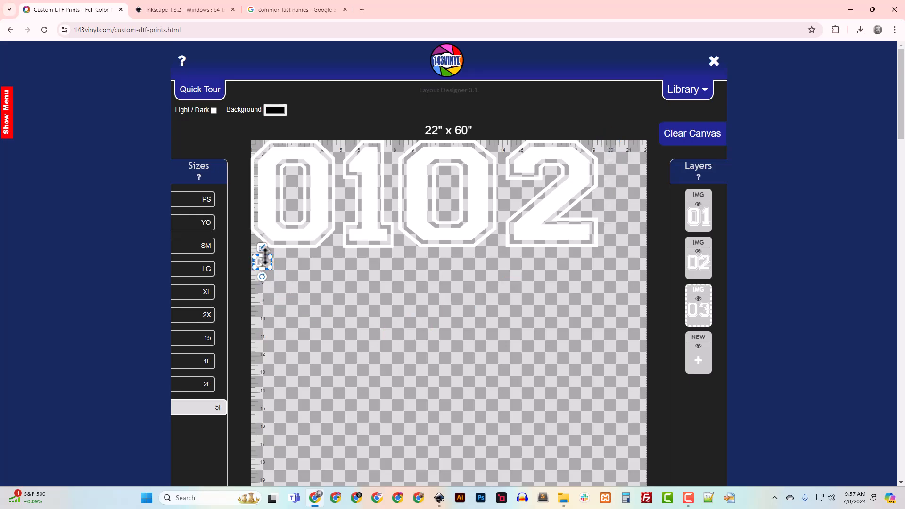
click(262, 248)
drag(324, 233, 383, 245)
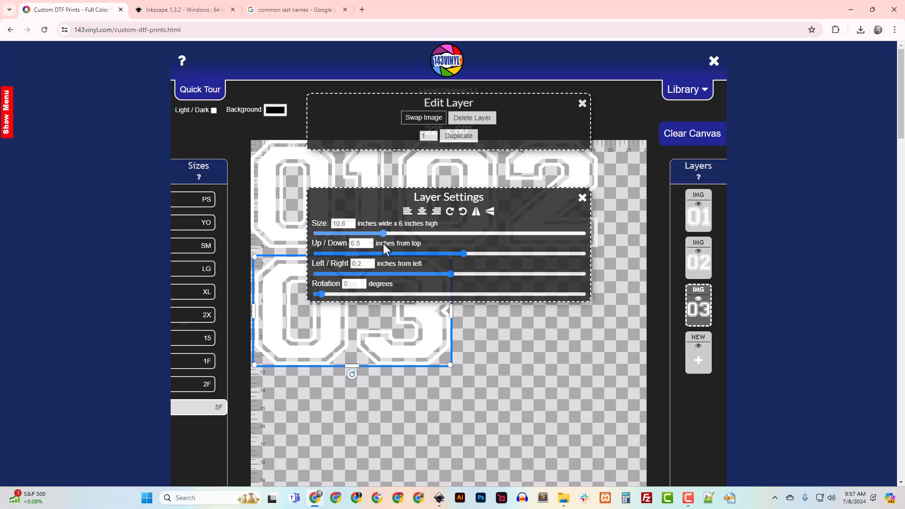
click(583, 198)
Add 04.svg as a new layer, enlarge it to about 6 inches high and place it below the 03 number
click(699, 361)
click(430, 150)
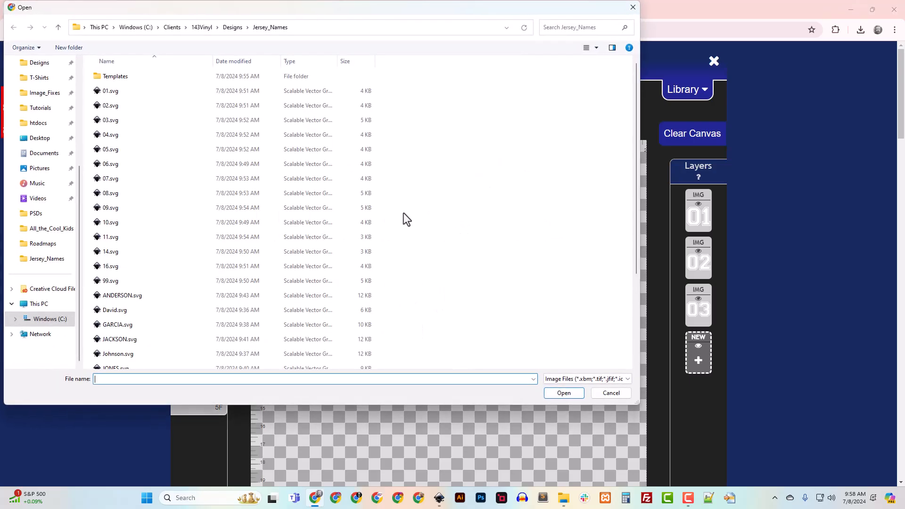
double_click(113, 136)
drag(611, 148, 476, 275)
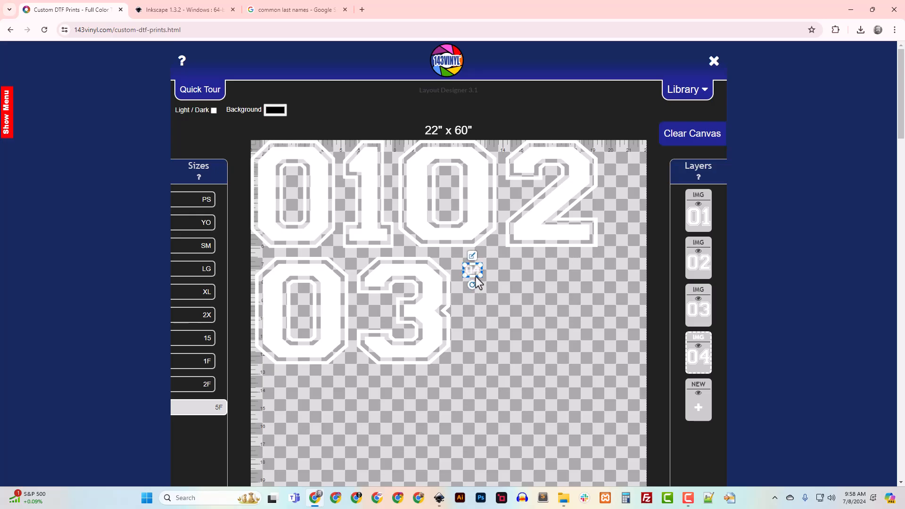
click(472, 270)
drag(327, 236, 382, 242)
click(582, 198)
drag(571, 339, 363, 448)
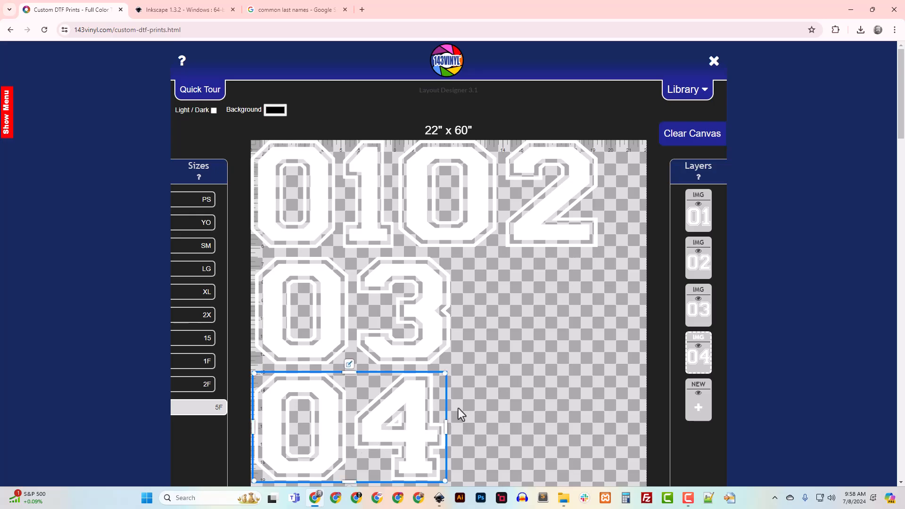
Add 05.svg as a new layer and enlarge it to 10 inches wide by 6 inches high
scroll(607, 359, down, 4)
click(697, 290)
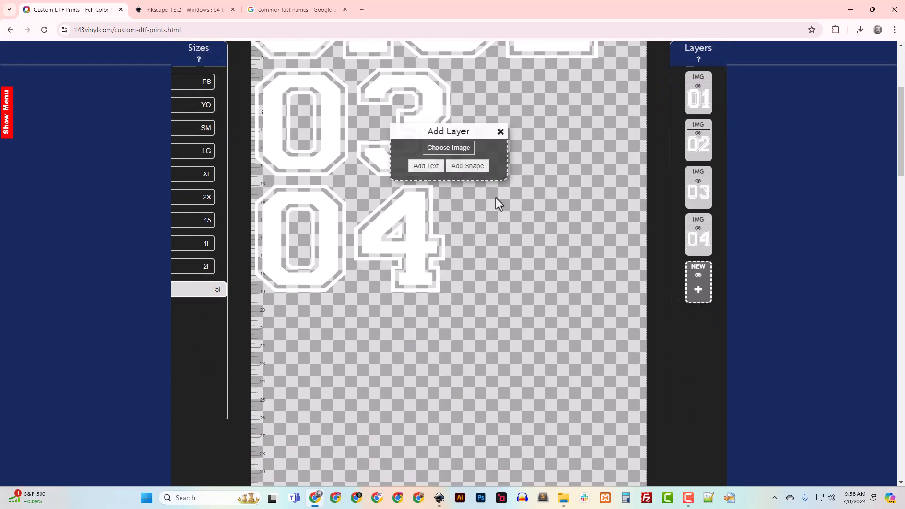
click(447, 149)
double_click(115, 151)
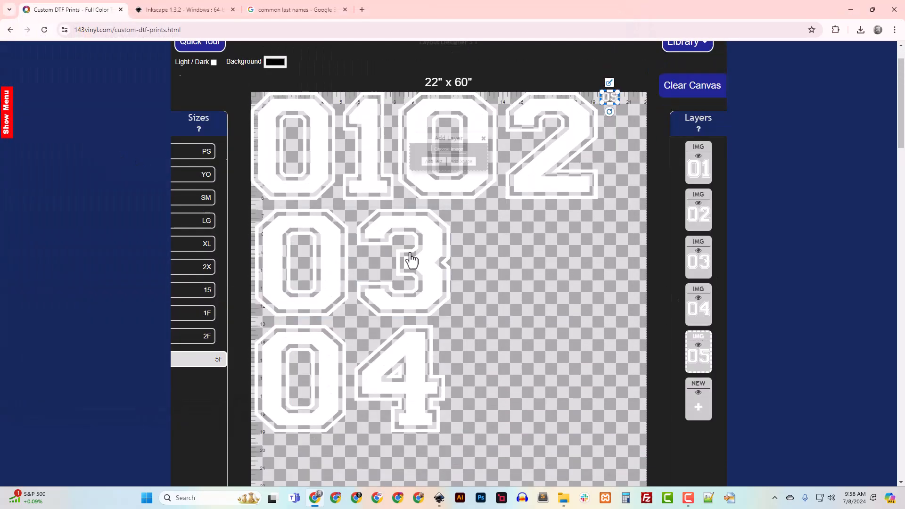
scroll(580, 218, up, 1)
click(609, 130)
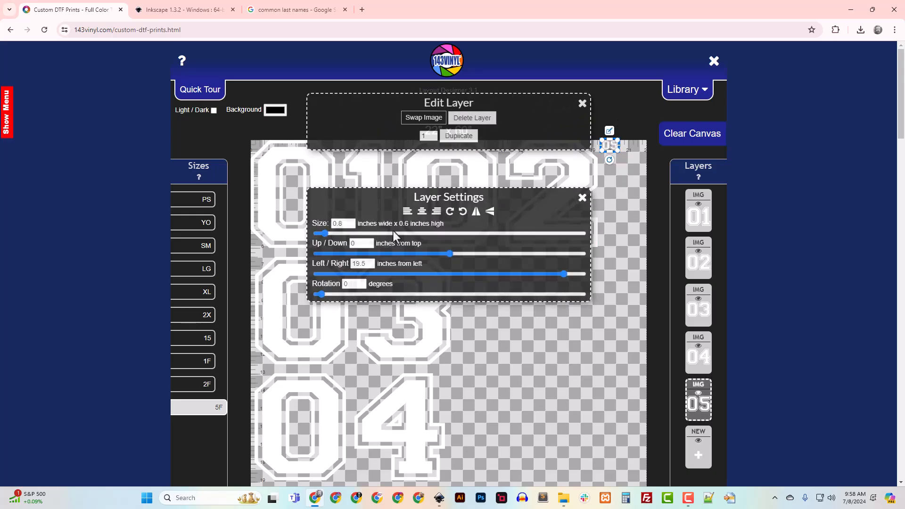
drag(325, 233, 379, 245)
Move the 05 layer beside the 03 number and align it to the canvas's right edge
drag(627, 224, 482, 383)
scroll(531, 270, down, 2)
click(582, 199)
drag(581, 266, 578, 222)
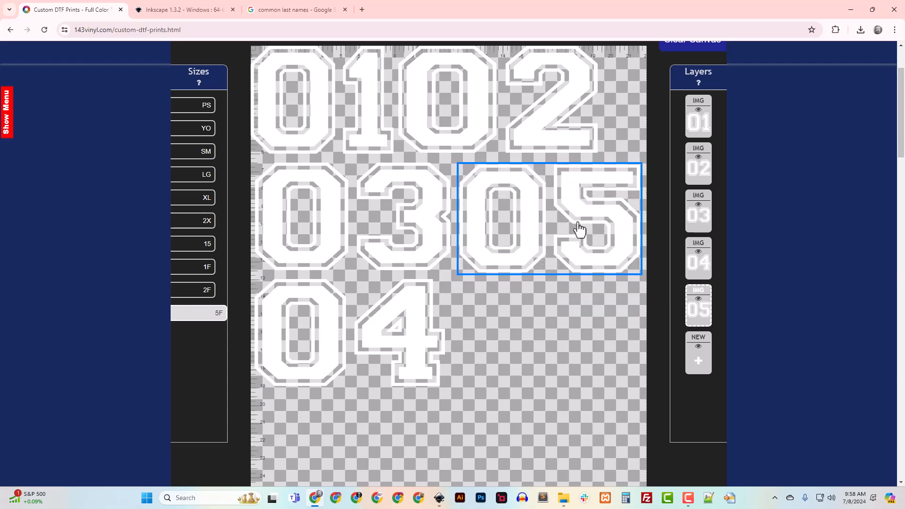
click(549, 162)
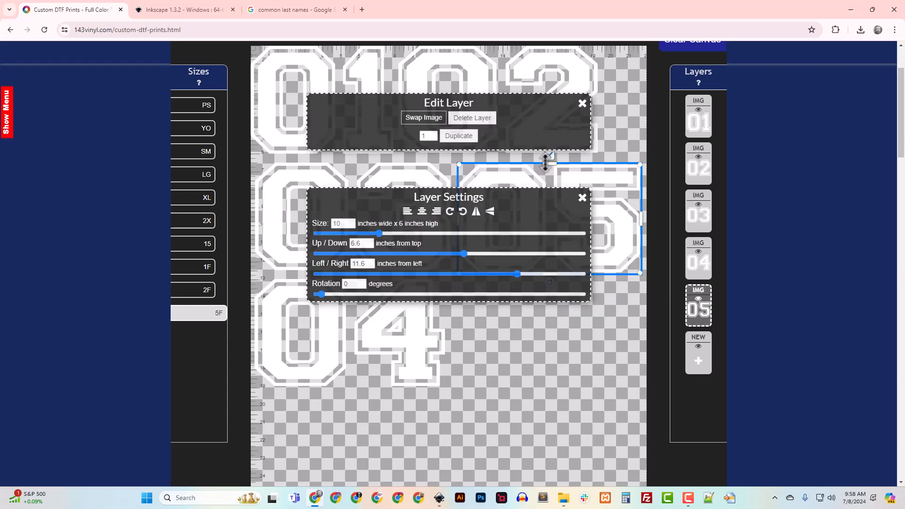
click(434, 215)
click(583, 100)
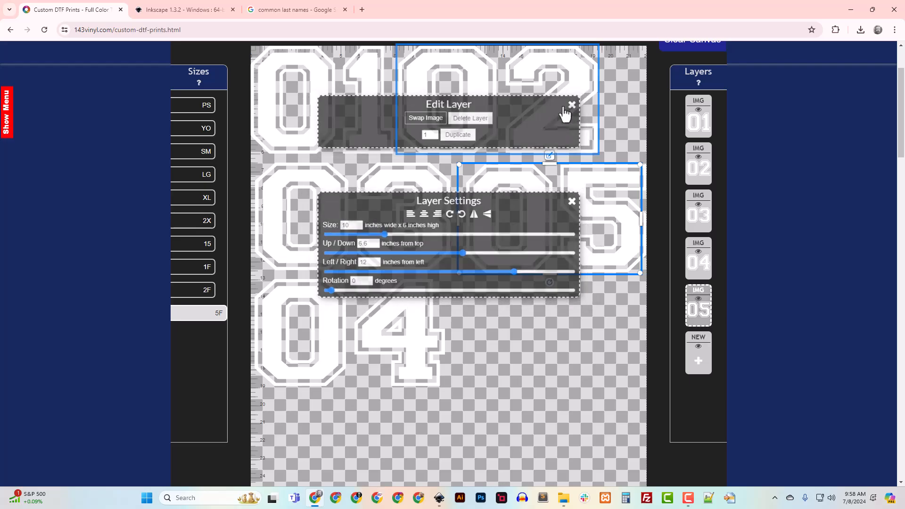
Align the 02 layer to the canvas's right edge
click(531, 115)
scroll(539, 162, up, 2)
click(497, 130)
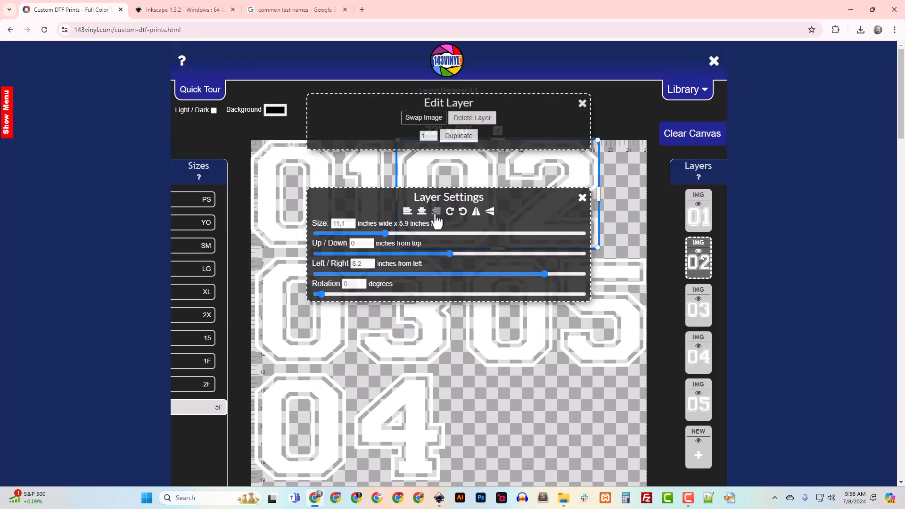
click(436, 215)
click(582, 198)
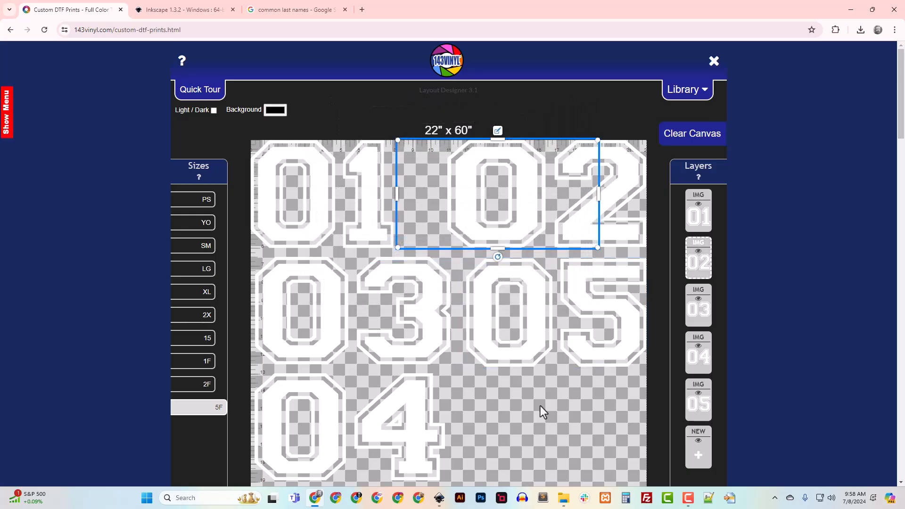
Add 06.svg as a new layer and move it beside the 04 number, below the 05 number
scroll(540, 406, down, 3)
click(699, 336)
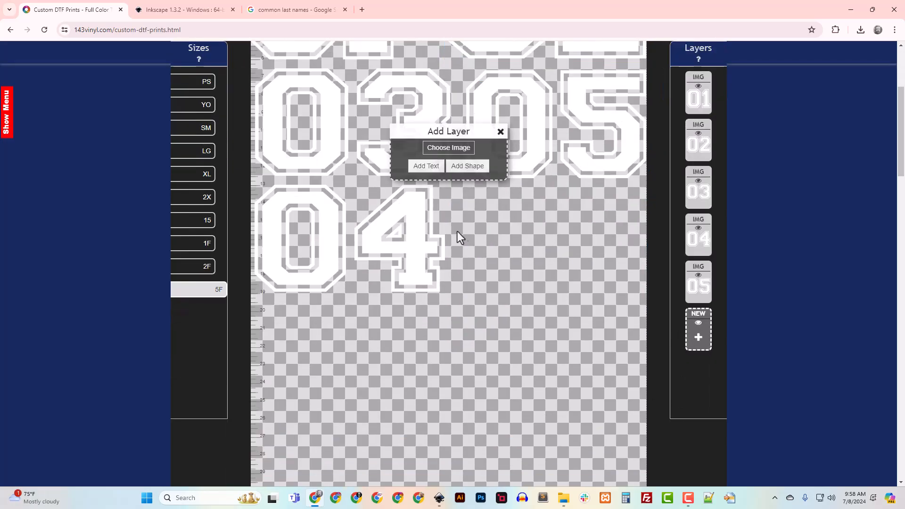
click(447, 150)
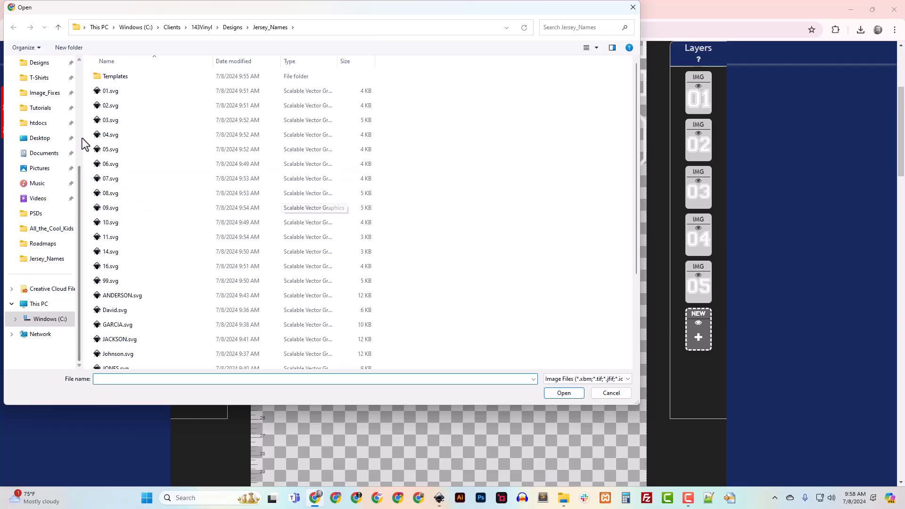
double_click(112, 164)
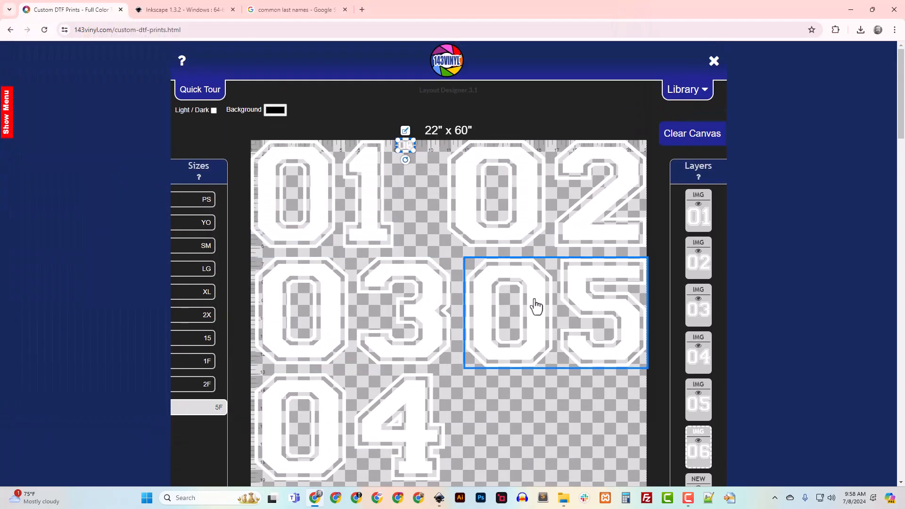
drag(407, 156, 477, 392)
Enlarge the 06 layer to 10.4 inches wide by 6 inches high and align it to the canvas's right edge
click(468, 383)
scroll(499, 410, down, 2)
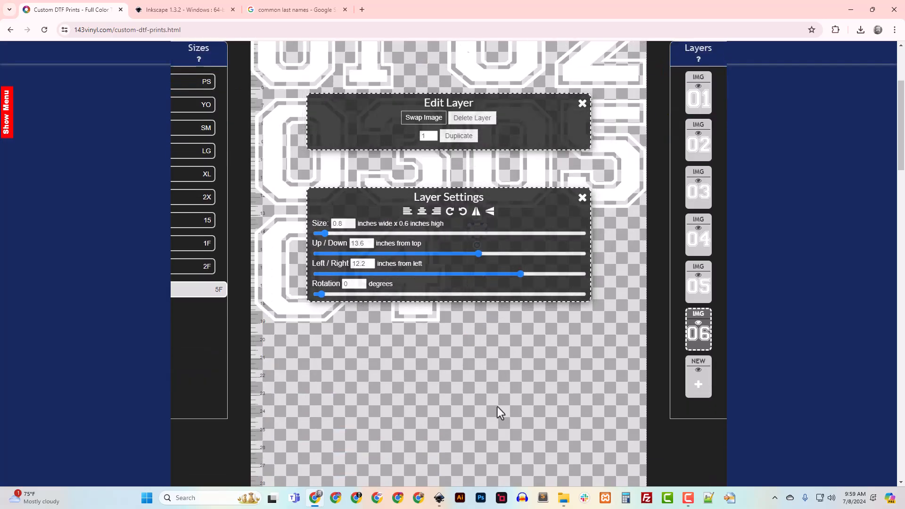
drag(323, 234, 382, 240)
click(581, 202)
drag(555, 273, 538, 274)
click(546, 178)
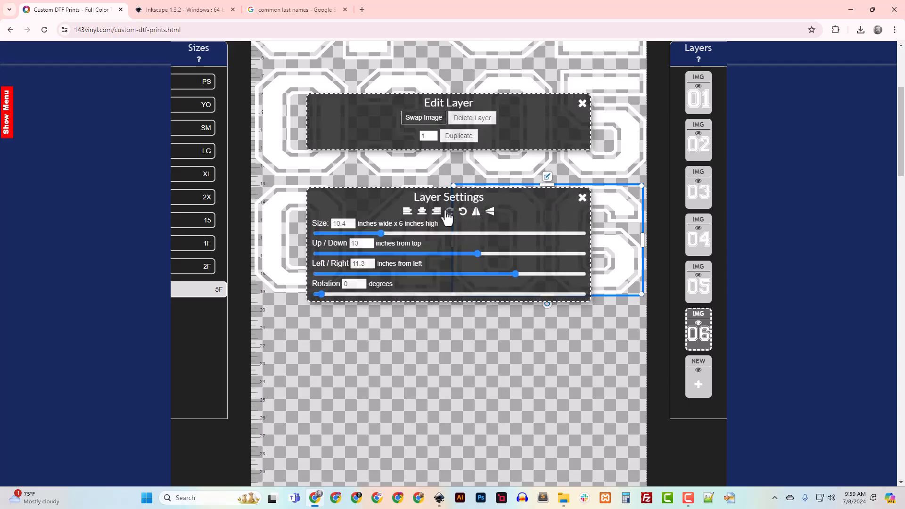
click(436, 212)
Narrow the 01 number to 6.5 inches wide, keeping it 6 inches high, and shift it against the canvas's left edge
scroll(424, 236, up, 3)
click(371, 221)
click(362, 215)
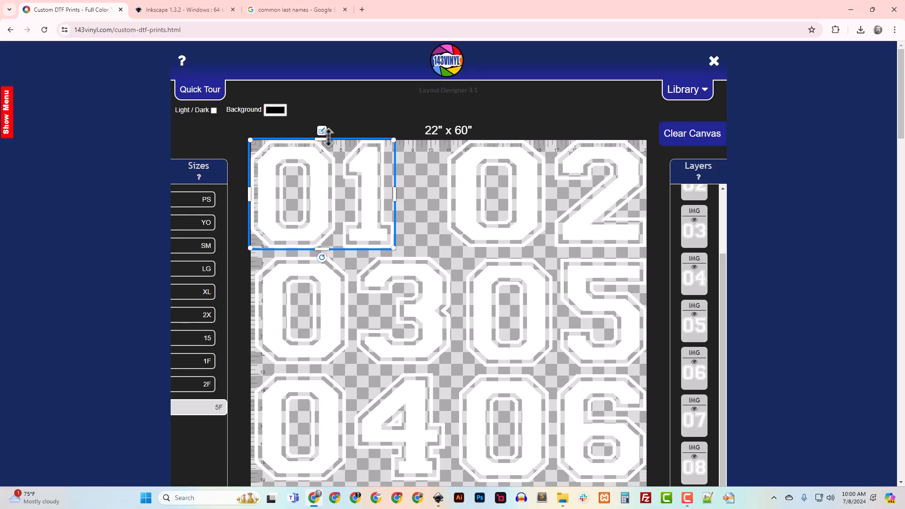
click(322, 131)
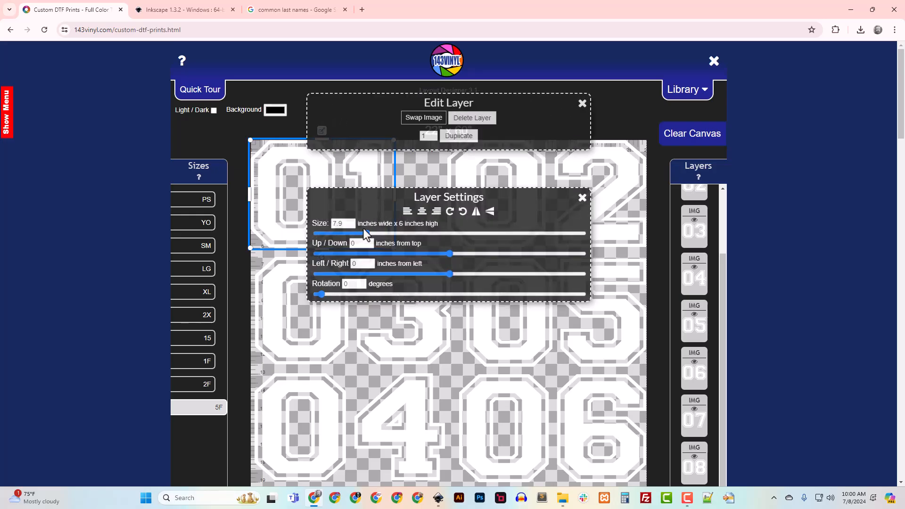
click(582, 198)
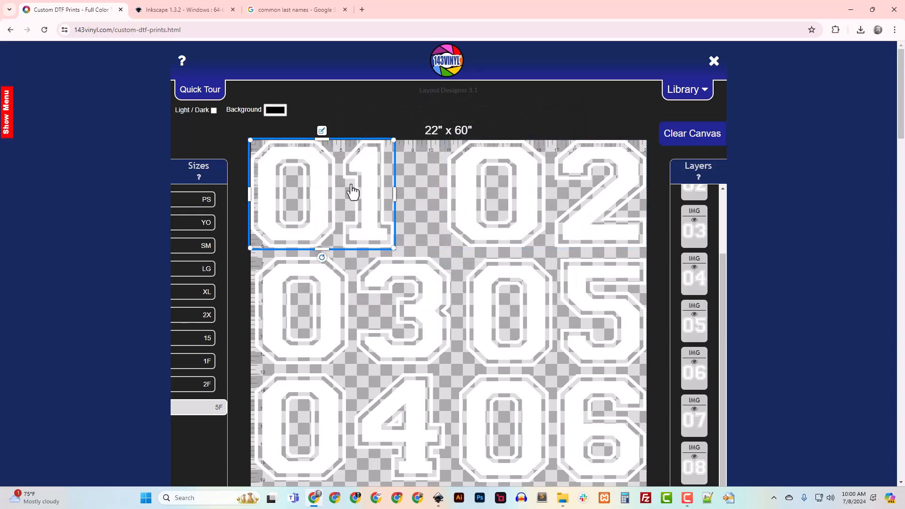
drag(395, 194, 387, 194)
click(322, 130)
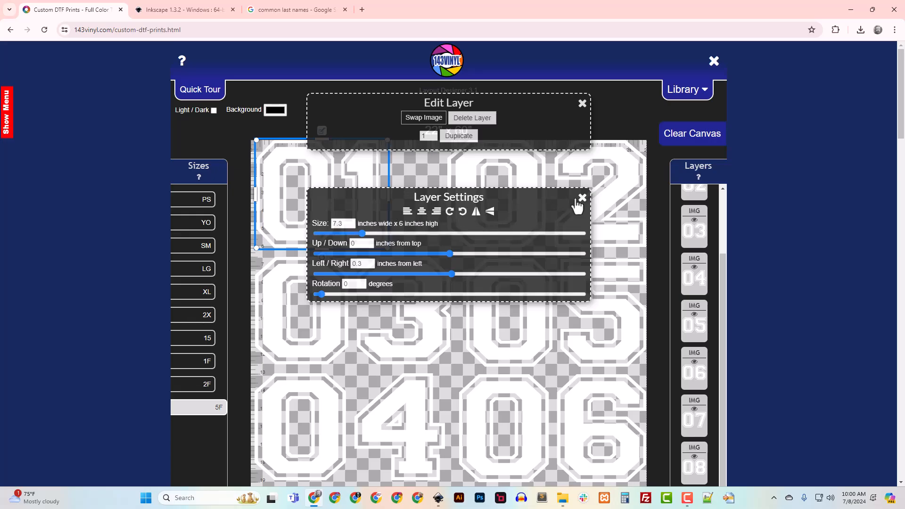
click(580, 199)
drag(388, 194, 381, 194)
click(322, 131)
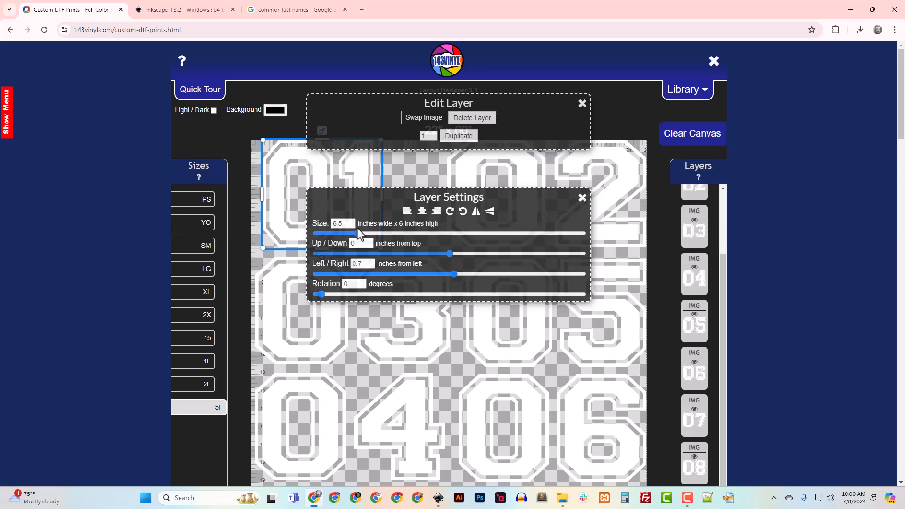
click(582, 197)
mouse_move(323, 210)
mouse_down()
mouse_move(309, 211)
mouse_move(318, 210)
mouse_up()
Narrow the 02 number to 6.5 inches wide without changing its height and move it directly beside the 01 number
click(493, 213)
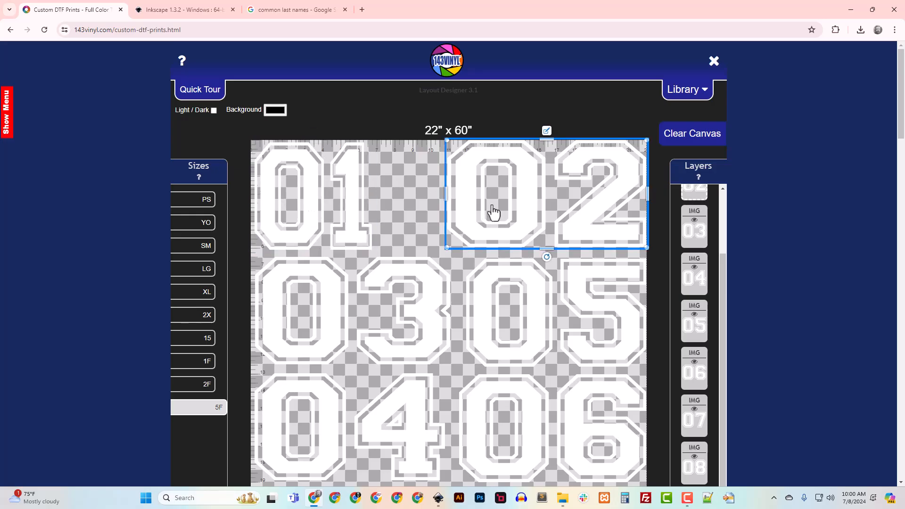
click(546, 129)
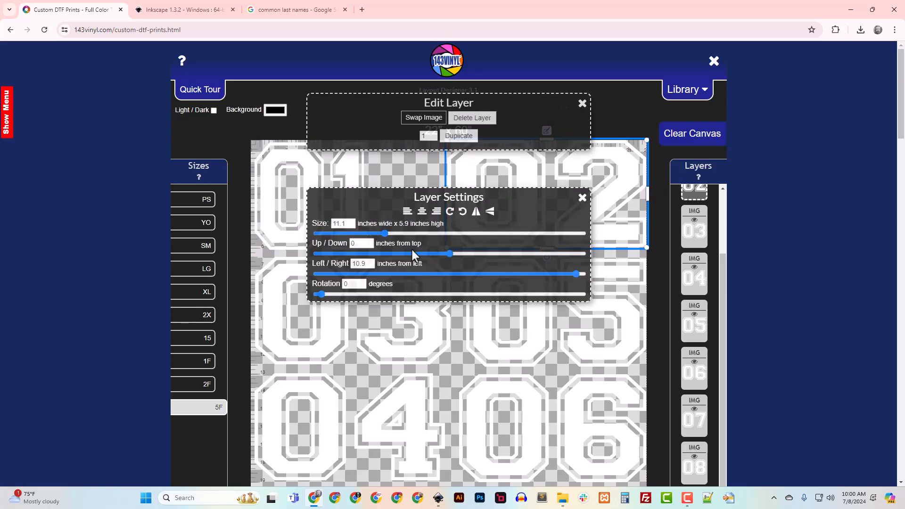
click(583, 199)
drag(647, 195, 609, 195)
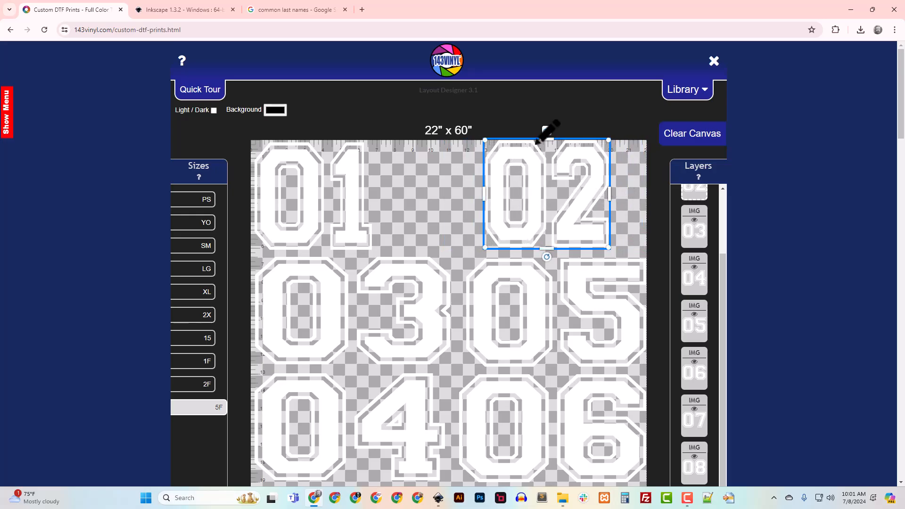
click(547, 130)
click(582, 197)
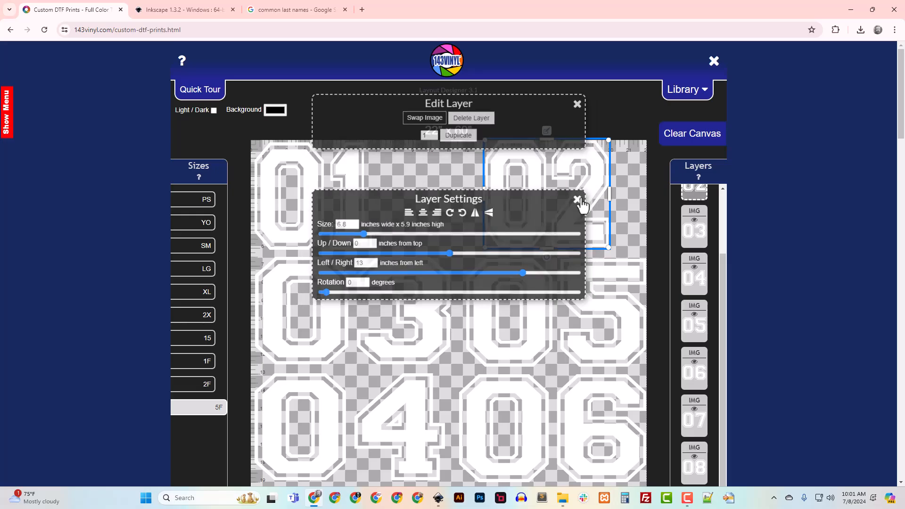
drag(607, 194, 606, 197)
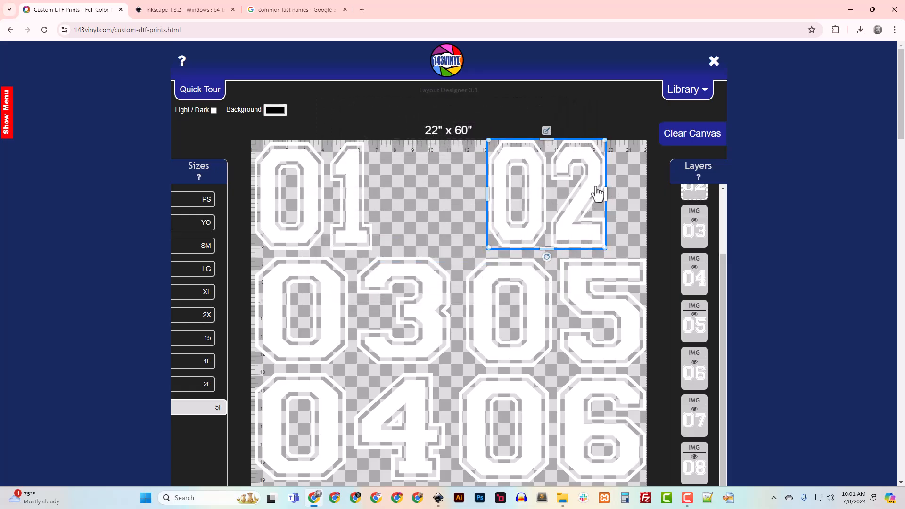
click(547, 131)
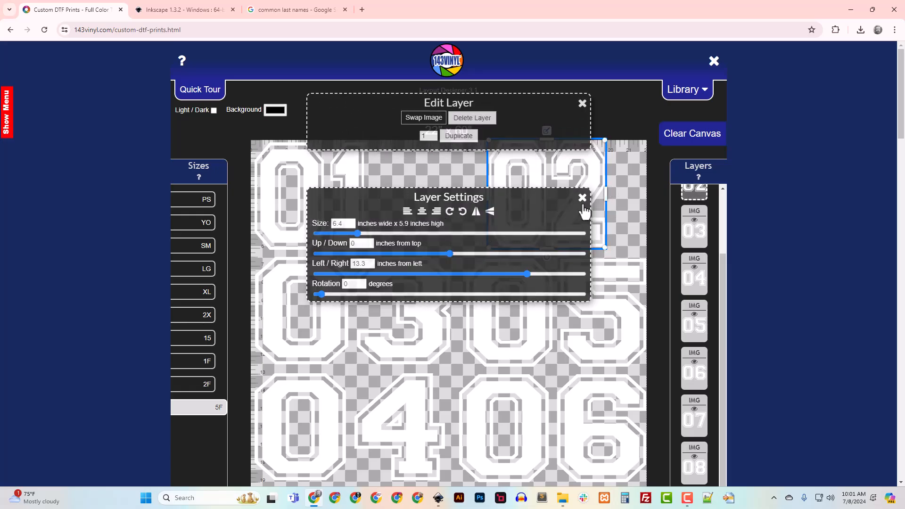
click(583, 198)
drag(605, 192, 606, 192)
click(546, 130)
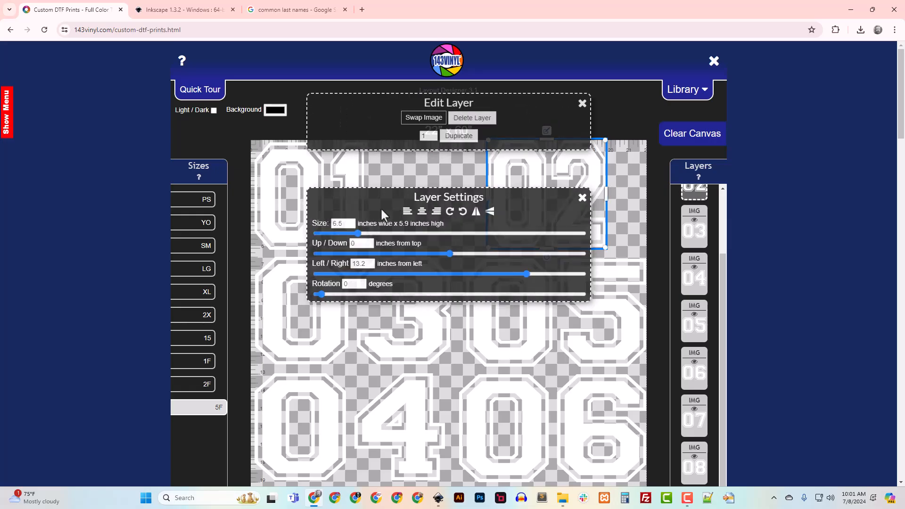
click(583, 200)
drag(560, 222, 445, 227)
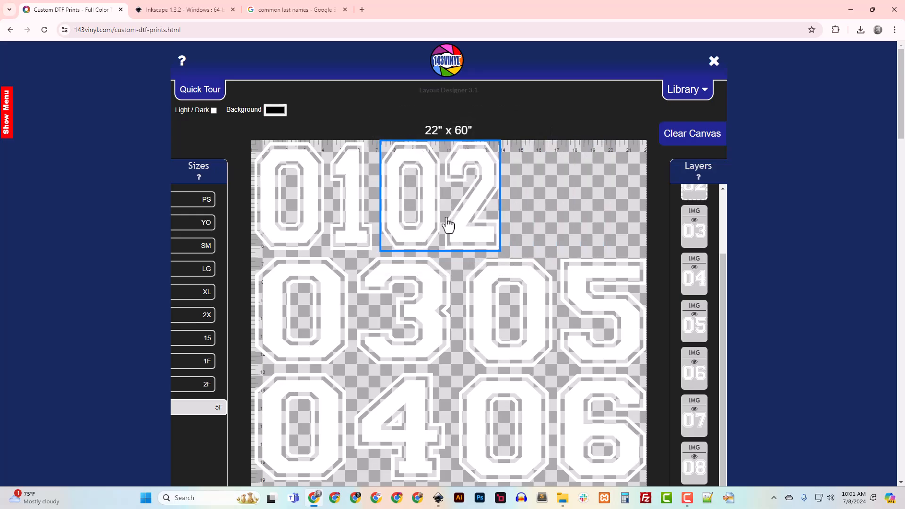
Narrow the 03 number to about 6.6 inches wide, keeping its height at 6 inches
click(340, 329)
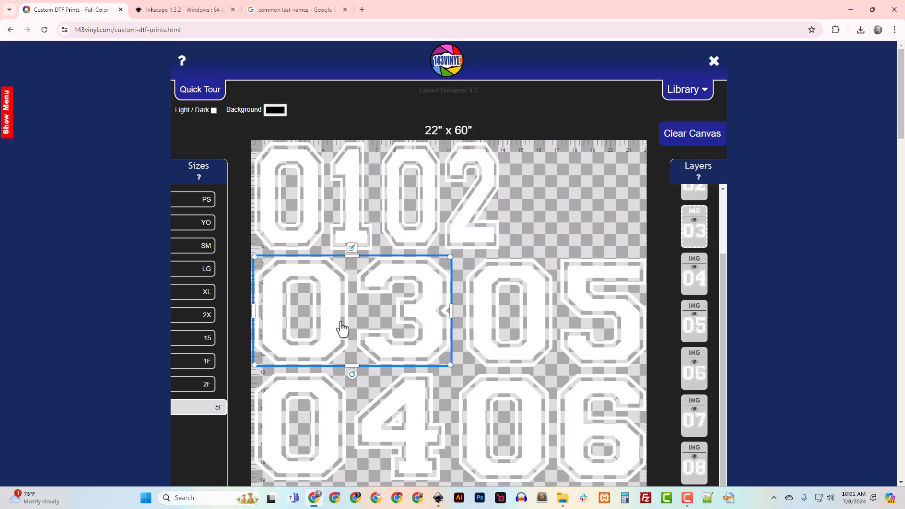
click(352, 247)
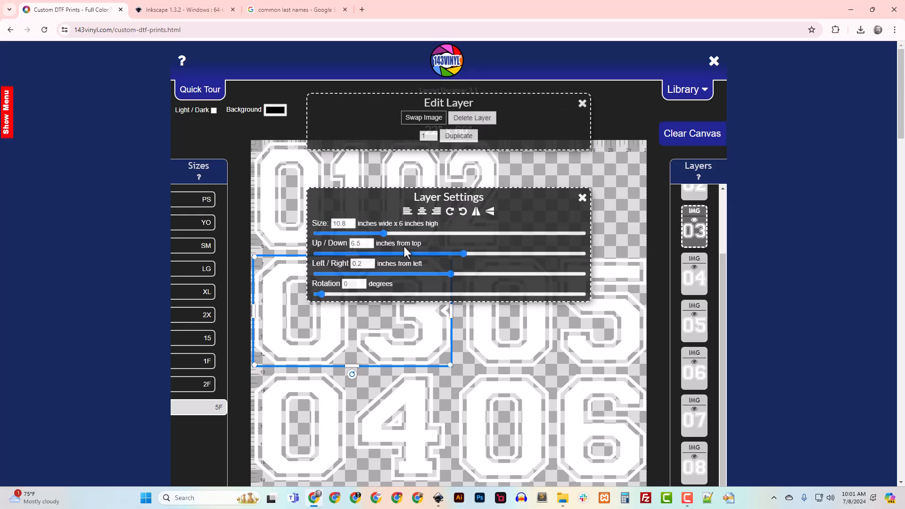
click(582, 197)
drag(453, 313, 418, 310)
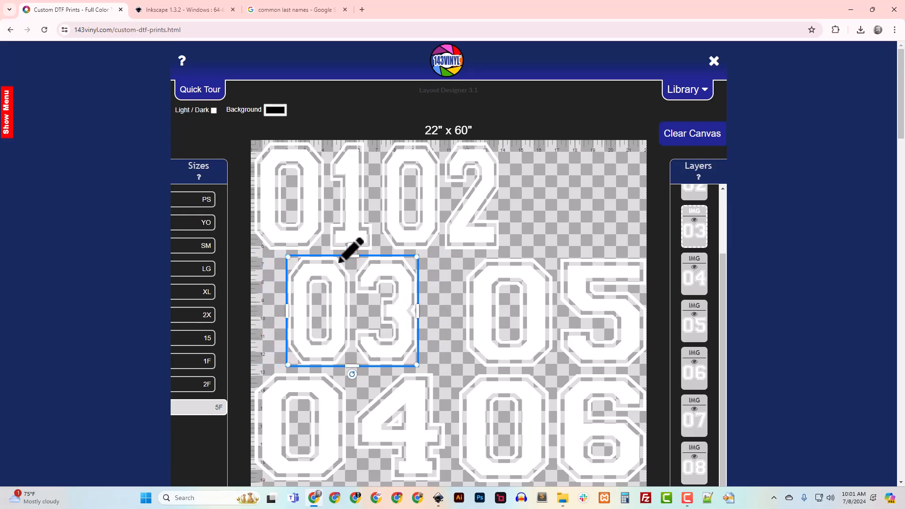
click(352, 248)
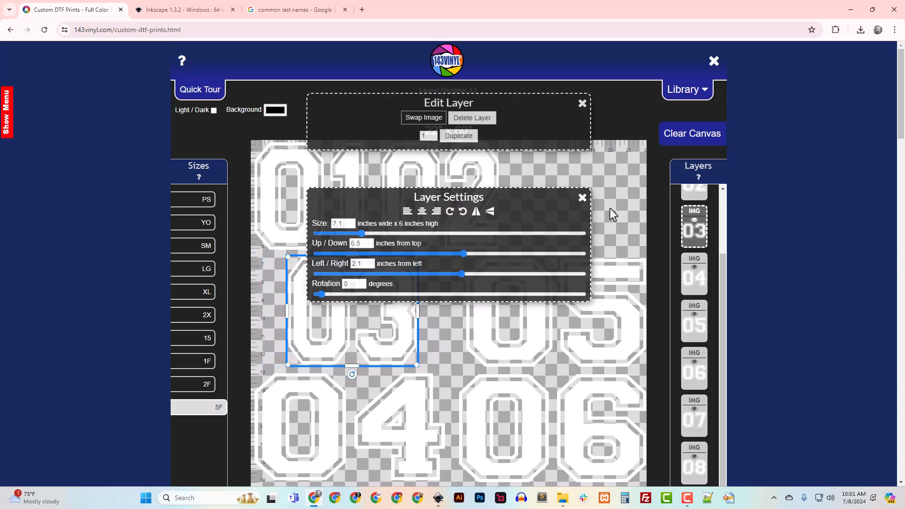
click(579, 204)
drag(417, 309, 414, 310)
click(352, 248)
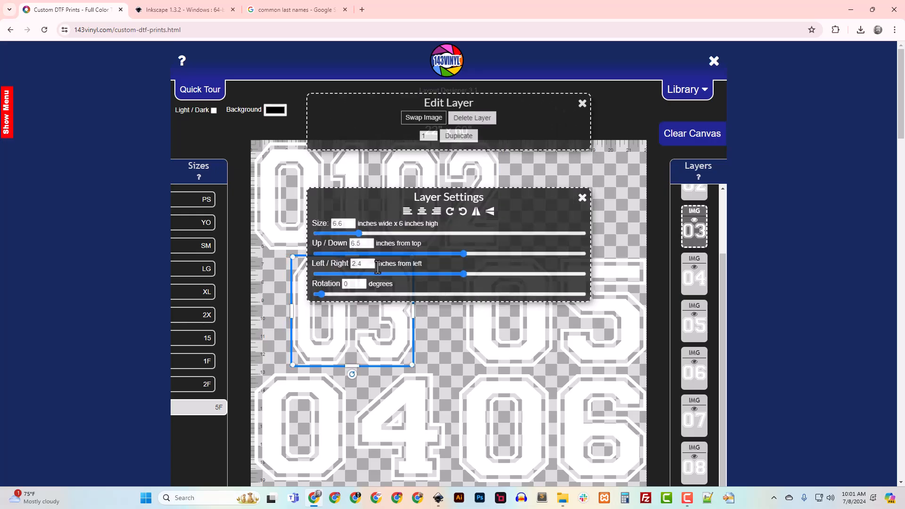
click(583, 198)
Fine-tune the 03 number's width to match the 02 number and move it beside 02 in the first row
drag(412, 313, 408, 311)
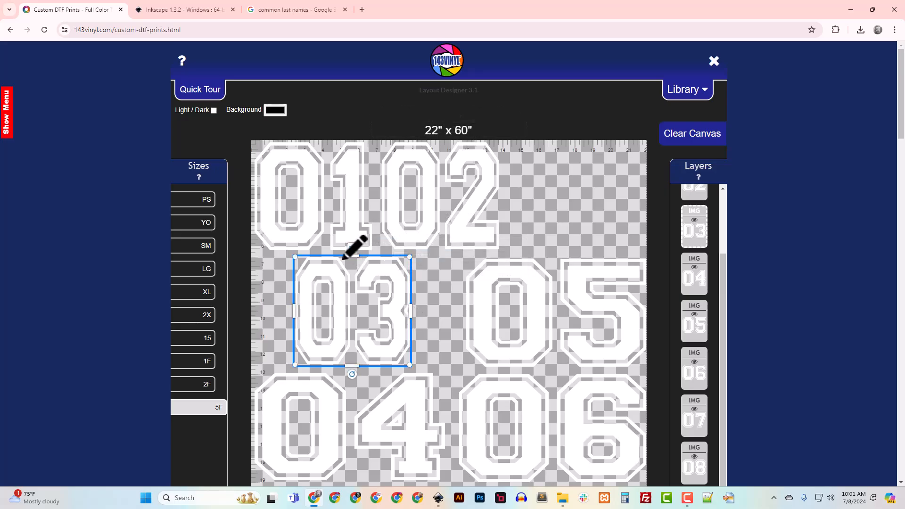
click(354, 247)
click(583, 198)
drag(410, 311, 410, 309)
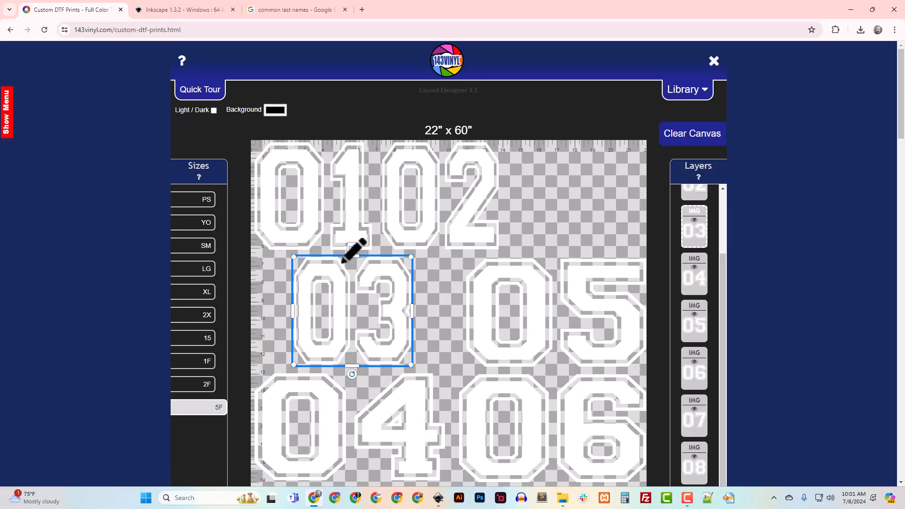
click(354, 247)
click(582, 199)
drag(349, 332, 569, 219)
Move the 05 number to the start of the second row and narrow it to about 6.8 inches, keeping its height
mouse_move(526, 332)
mouse_down()
mouse_move(383, 343)
mouse_move(313, 333)
mouse_up()
click(345, 245)
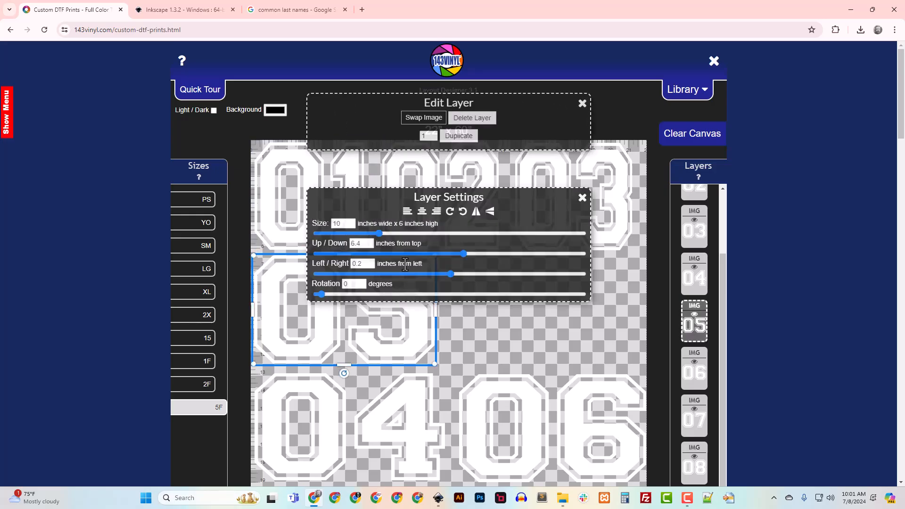
click(583, 198)
drag(434, 309, 404, 311)
click(344, 244)
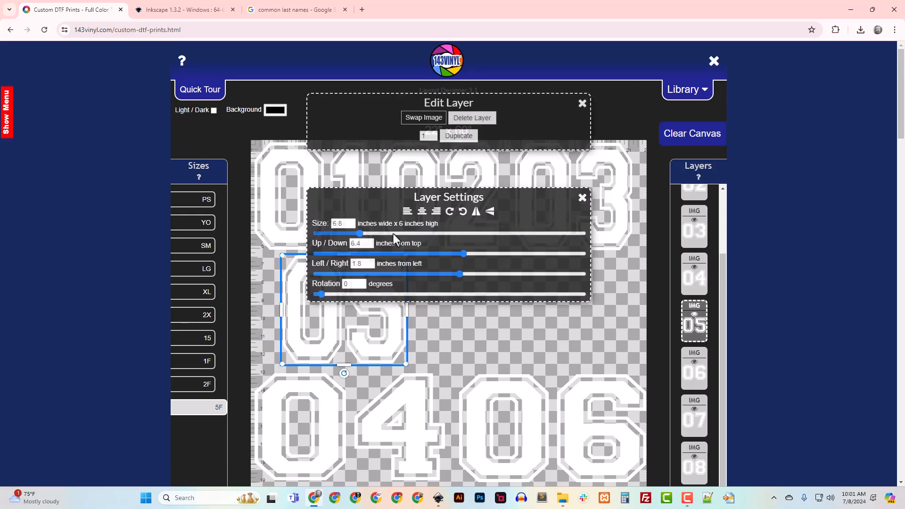
click(582, 198)
Fine-tune the 05 number's width to 6.5 inches and shift it against the canvas's left edge below the 01 number
drag(405, 315, 401, 306)
click(346, 257)
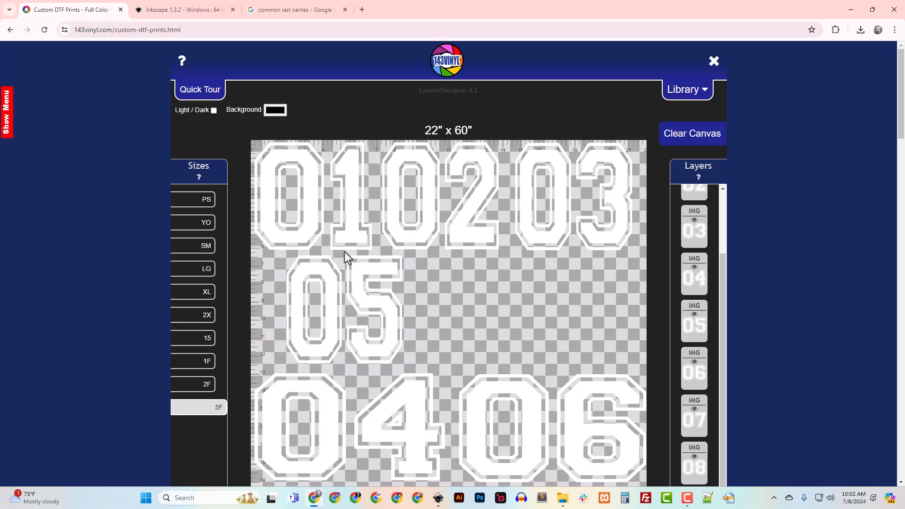
click(344, 264)
click(344, 244)
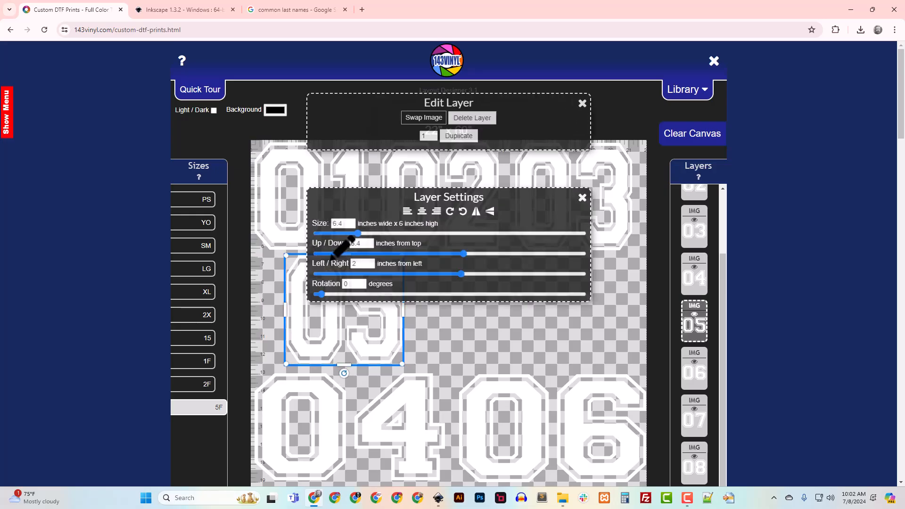
click(582, 198)
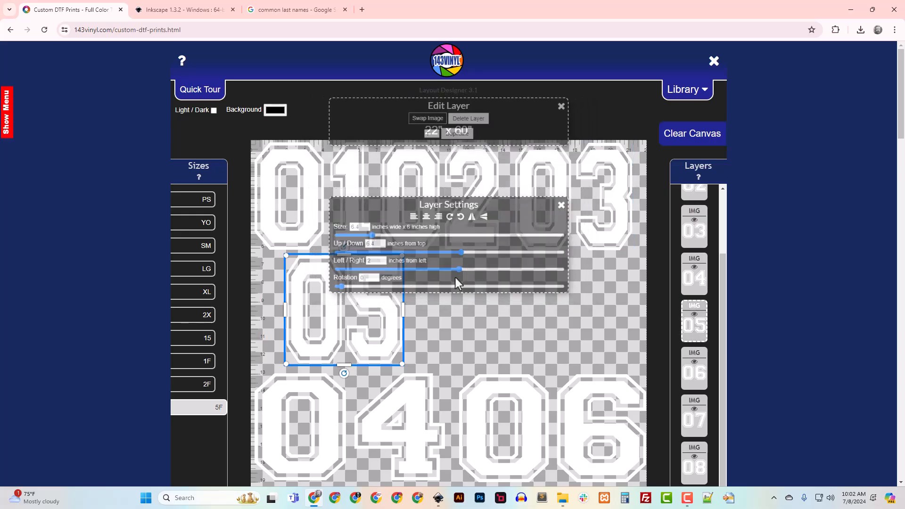
drag(402, 313, 404, 313)
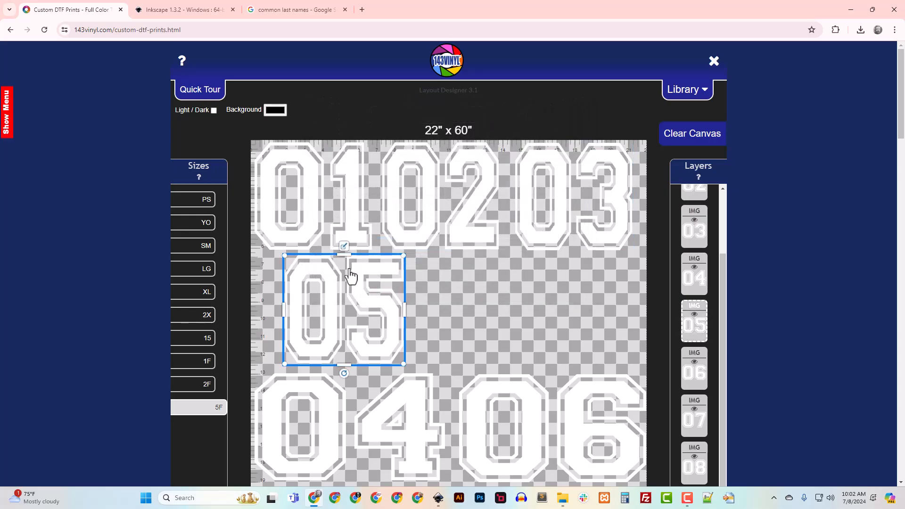
click(344, 244)
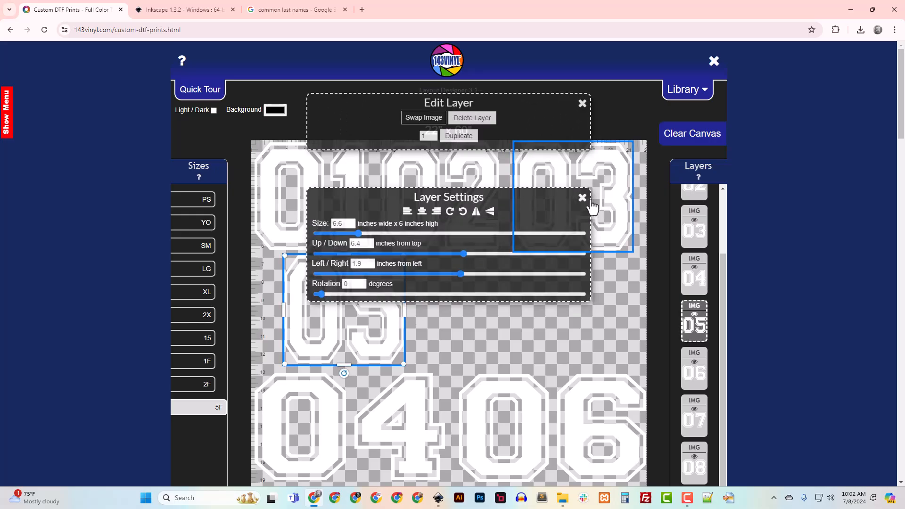
drag(404, 310, 404, 310)
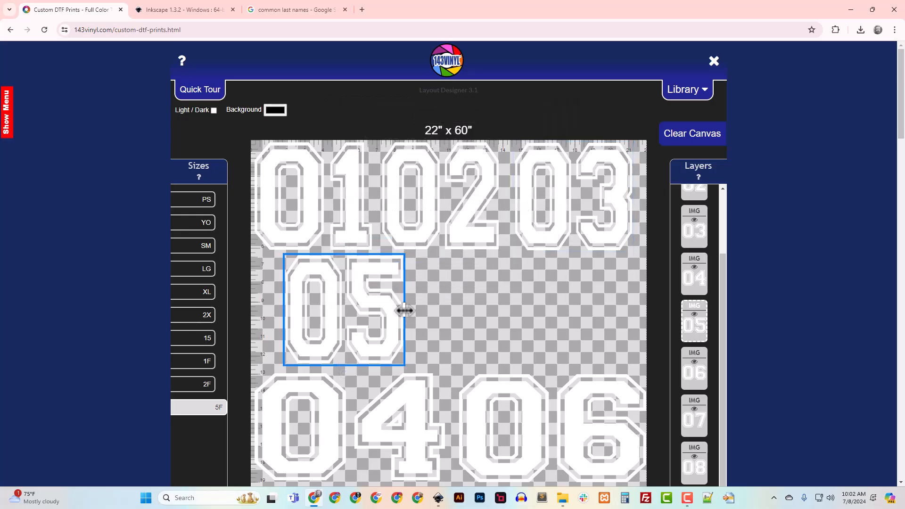
click(344, 245)
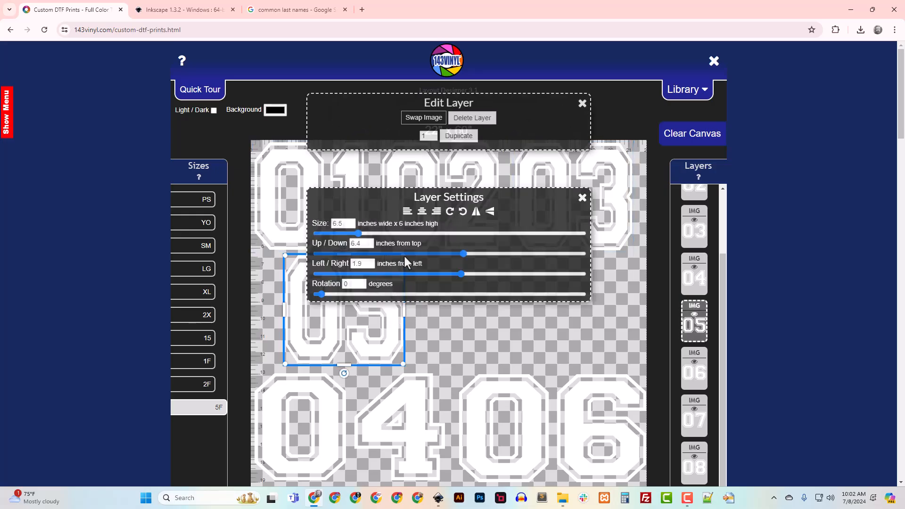
click(582, 197)
drag(337, 347, 307, 347)
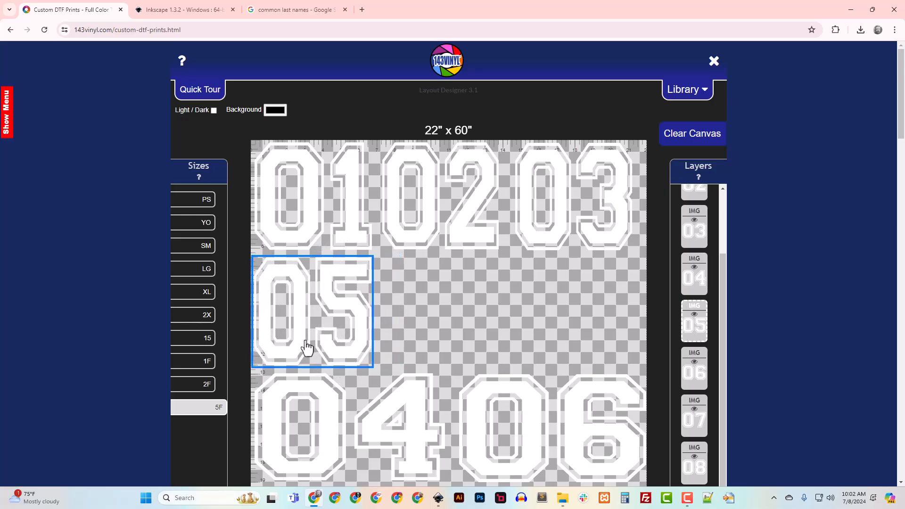
Add ANDERSON.svg as a new layer, place it below the 16 number and enlarge it to 10 inches wide
scroll(307, 347, down, 2)
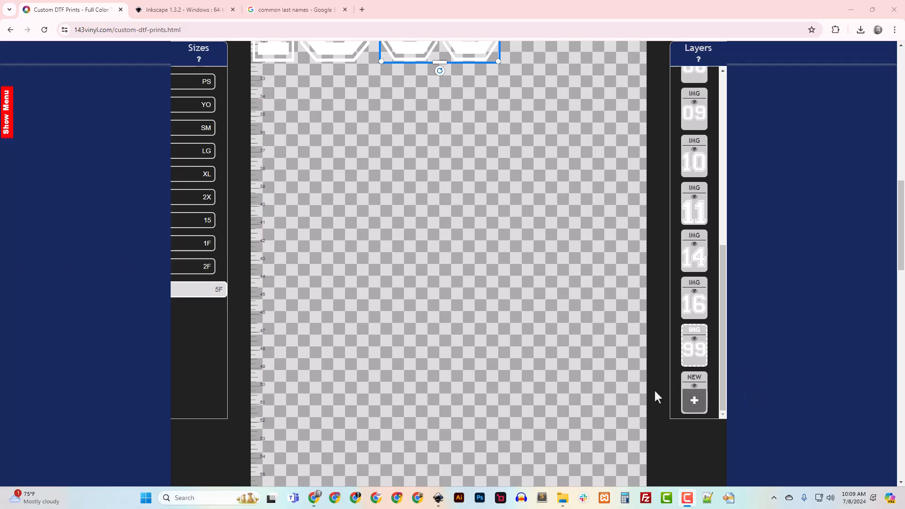
scroll(479, 310, up, 6)
scroll(479, 310, up, 5)
scroll(519, 349, down, 2)
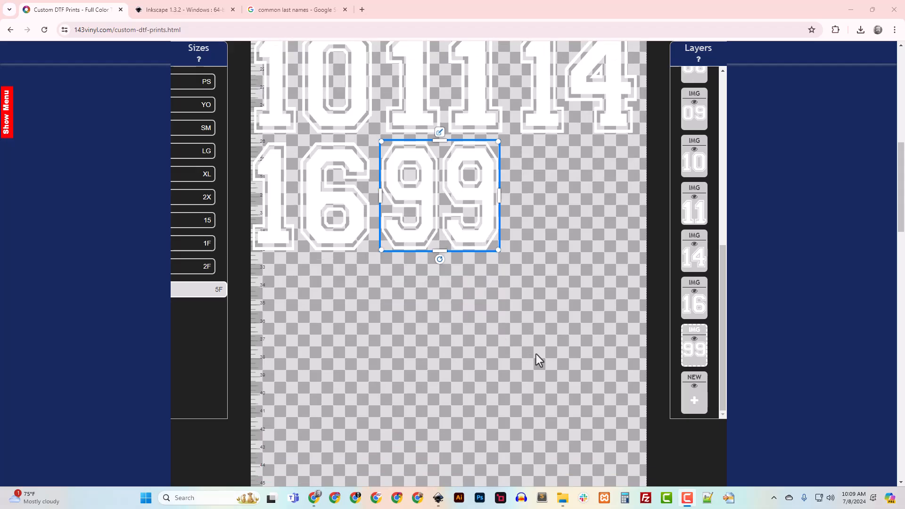
click(696, 402)
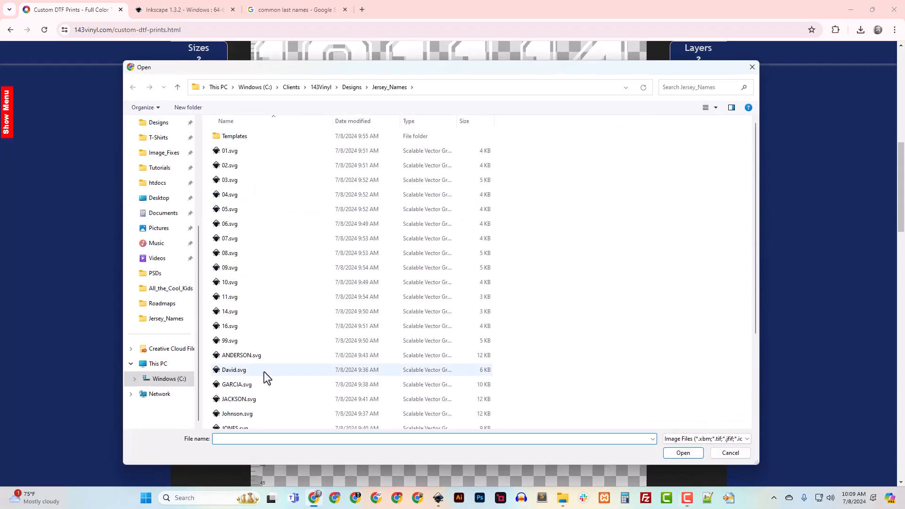
double_click(256, 356)
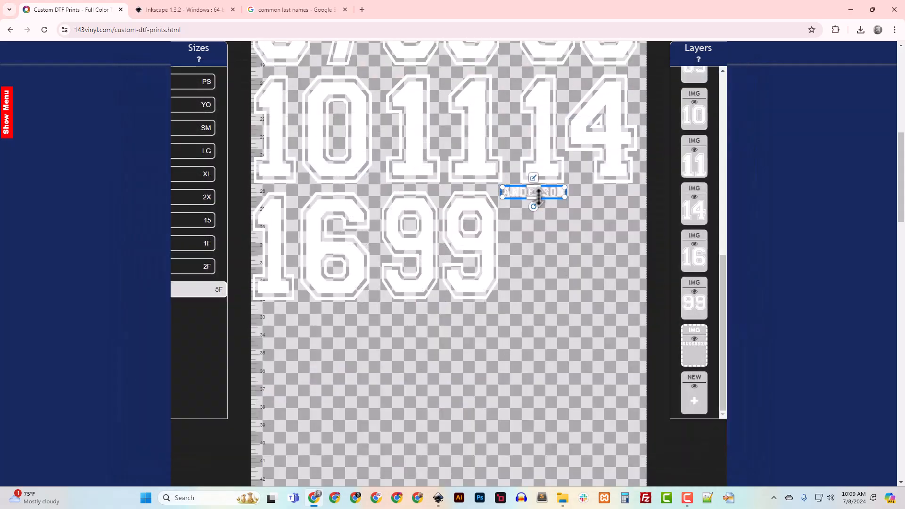
drag(540, 198, 333, 351)
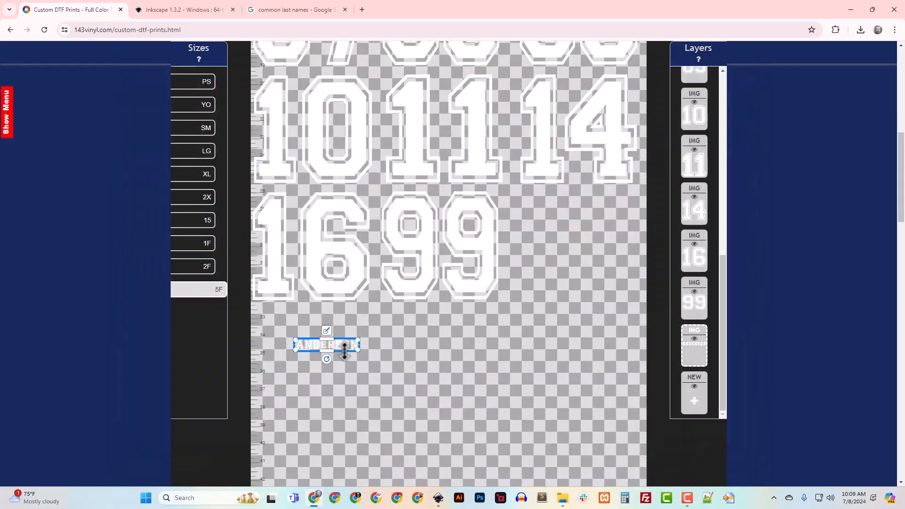
click(326, 330)
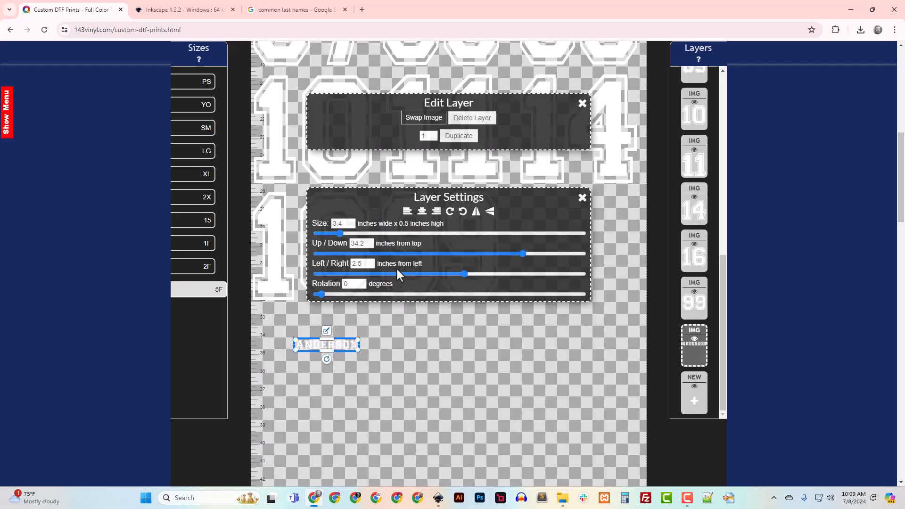
drag(343, 234, 376, 242)
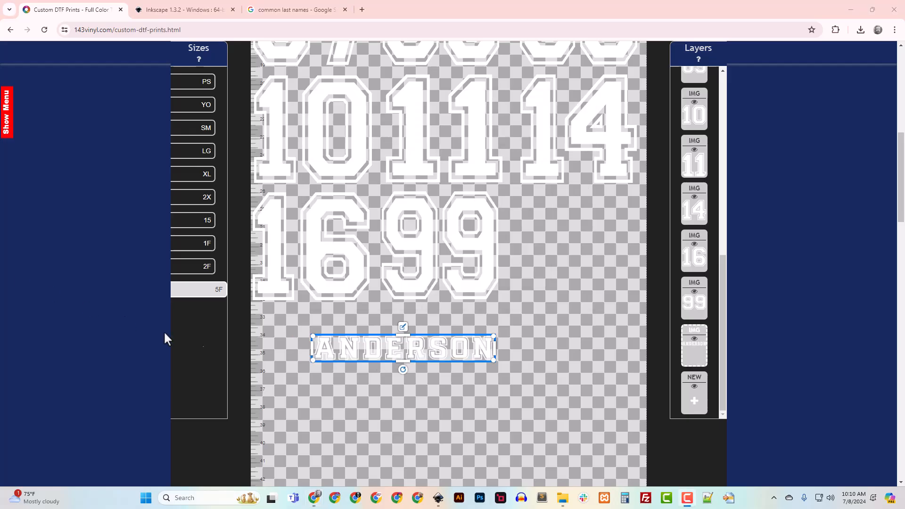
Rotate the ANDERSON name 90 degrees clockwise and place it vertically beside the 99 number, aligned with the number's top
click(404, 326)
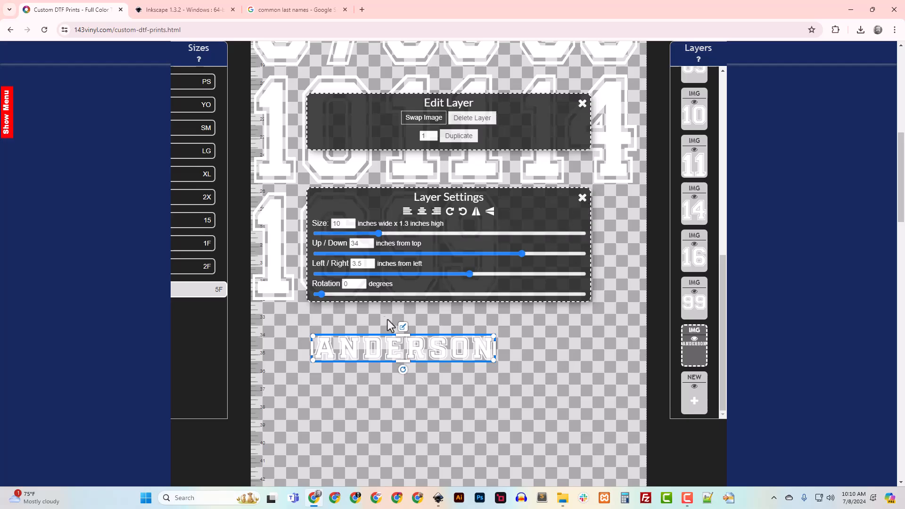
click(450, 212)
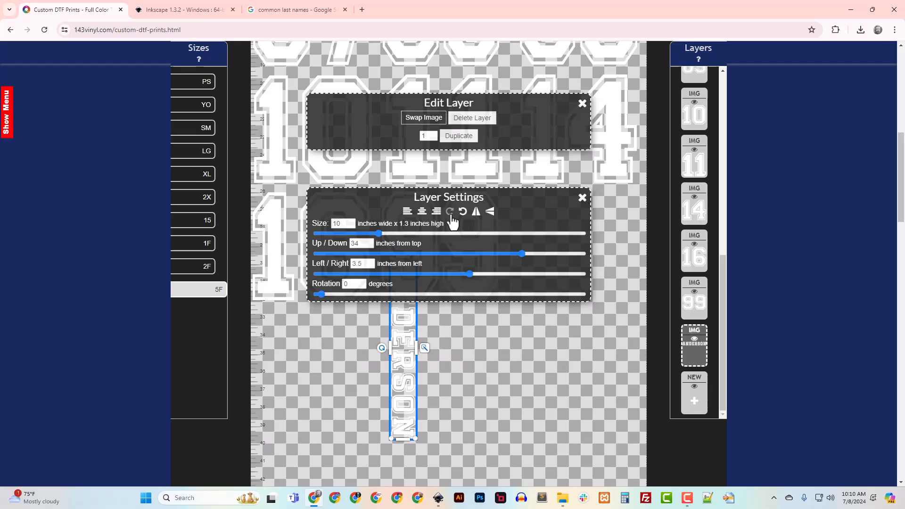
click(583, 199)
drag(404, 366, 526, 304)
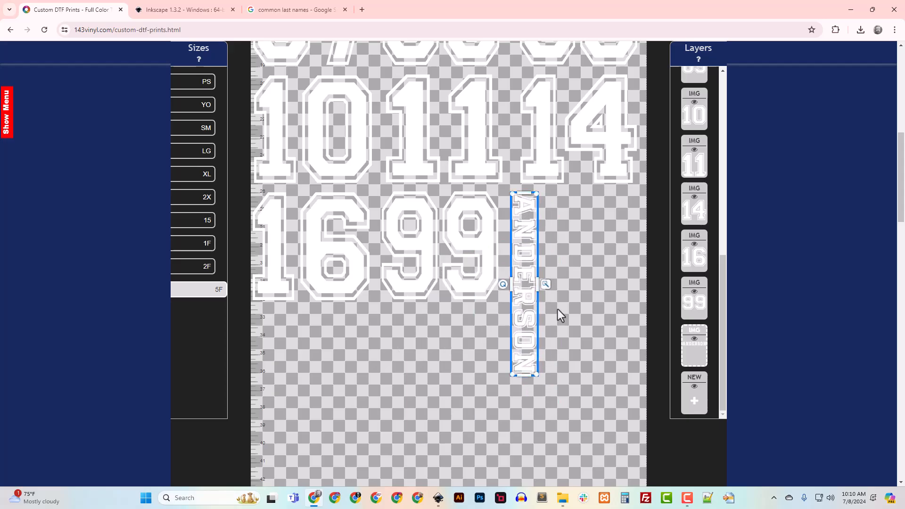
Add David.svg as a new layer, enlarge it, and place it rotated vertically beside the ANDERSON name, aligned with its top
click(695, 401)
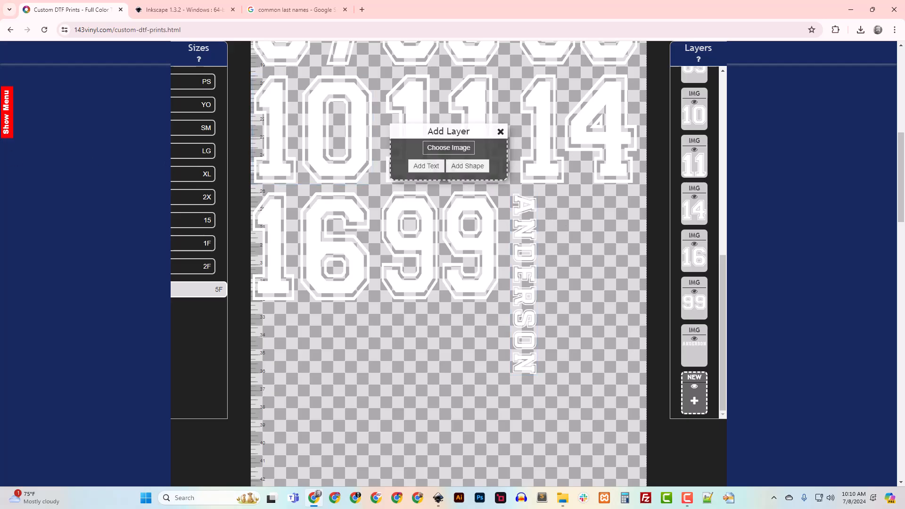
click(427, 166)
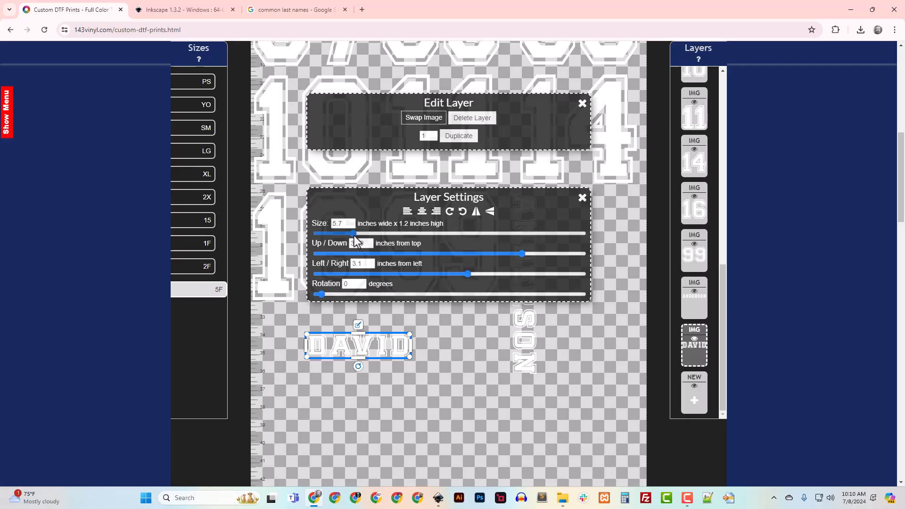
drag(353, 234, 356, 234)
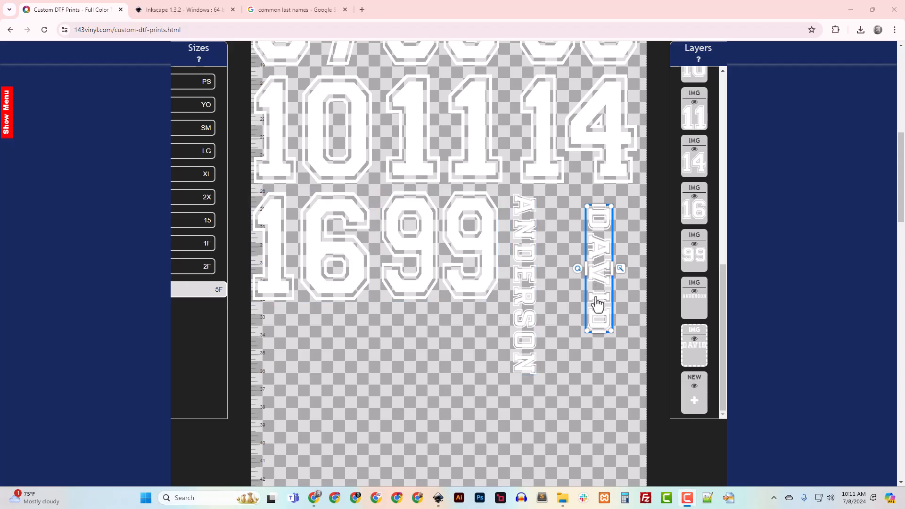
drag(598, 304, 560, 297)
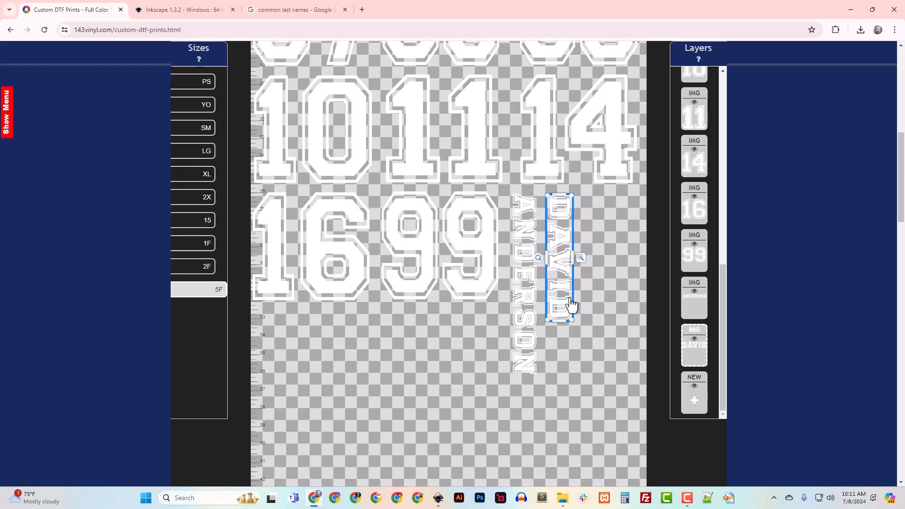
Add GARCIA.svg as a new layer below the 16 number, sized 6.2 inches wide by 1.3 inches high
click(688, 400)
click(426, 148)
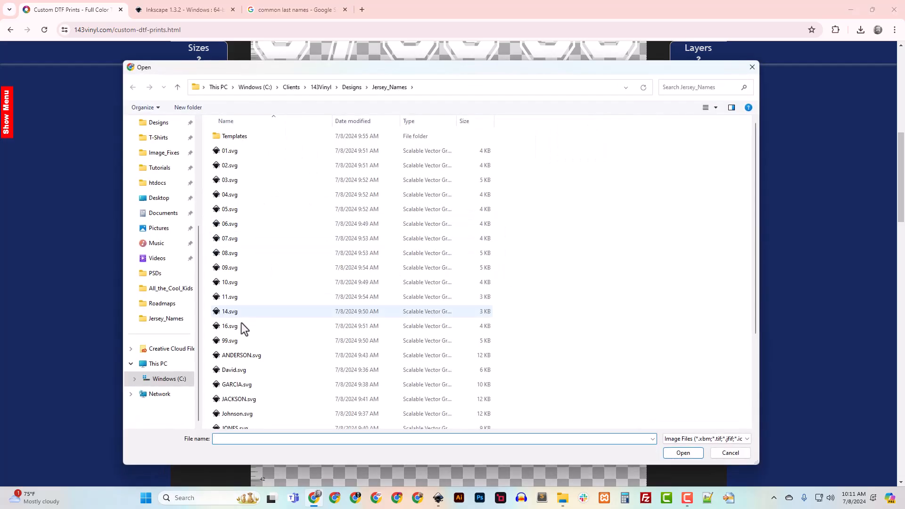
double_click(245, 385)
drag(573, 198, 375, 392)
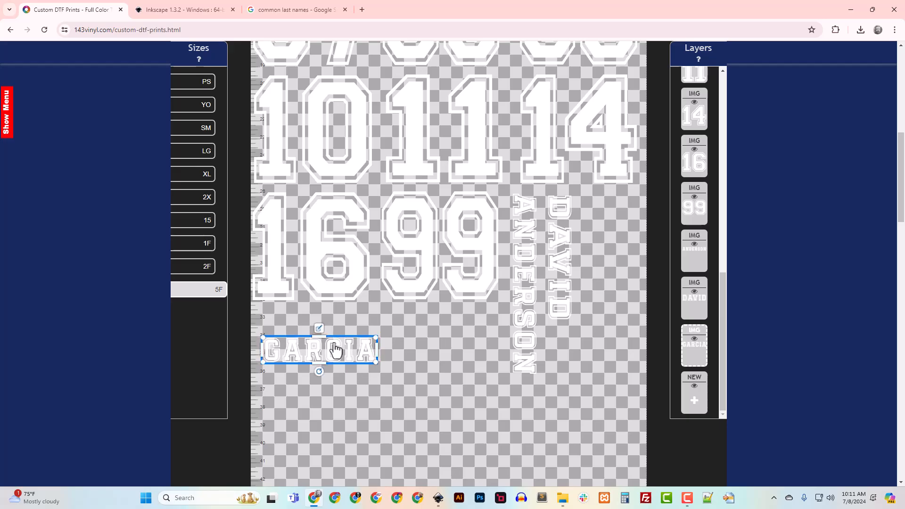
click(319, 329)
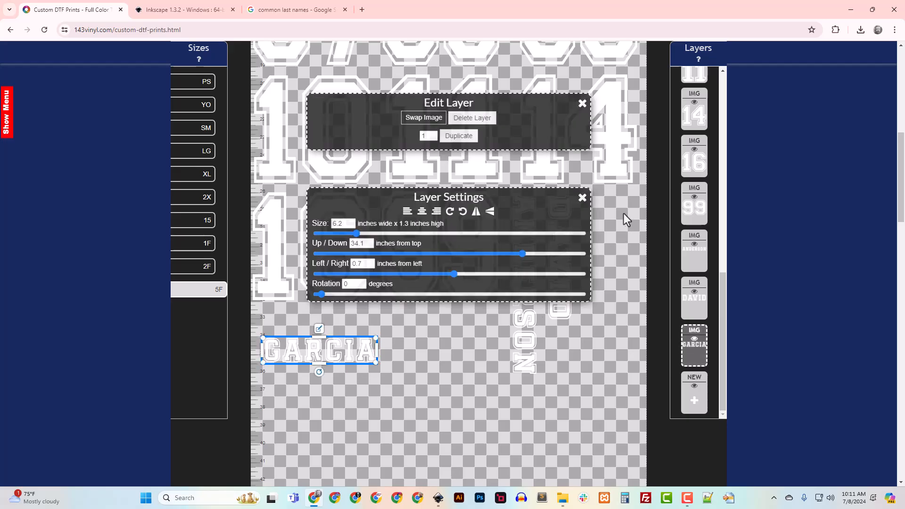
click(582, 197)
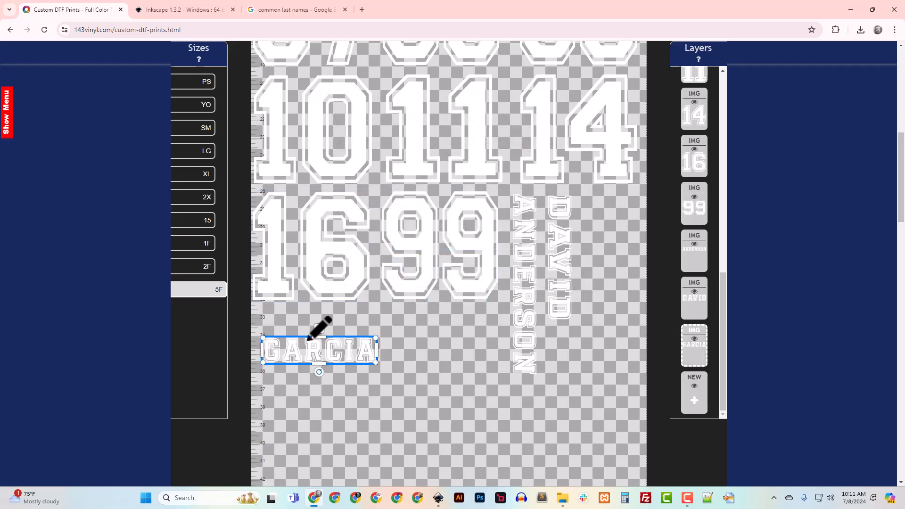
Rotate the GARCIA name 90 degrees clockwise and place it vertically beside the DAVID name
click(320, 328)
click(450, 212)
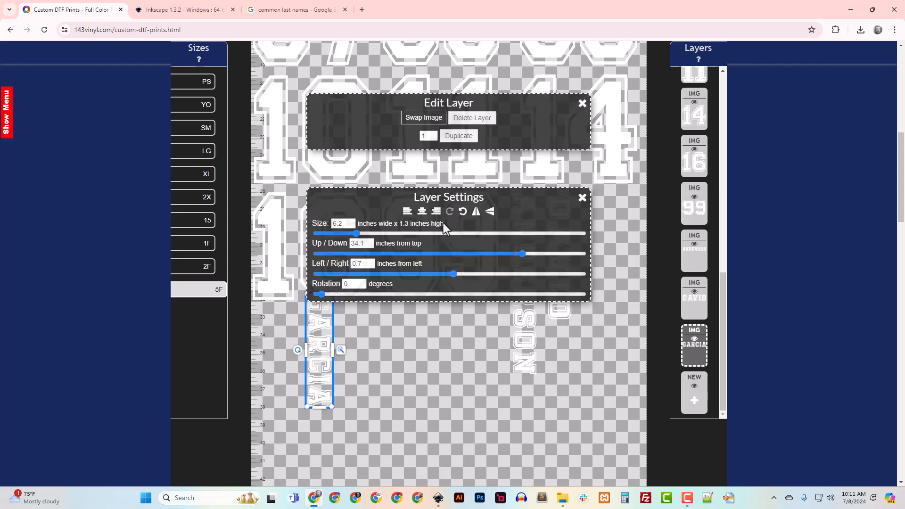
click(583, 198)
drag(325, 353, 599, 259)
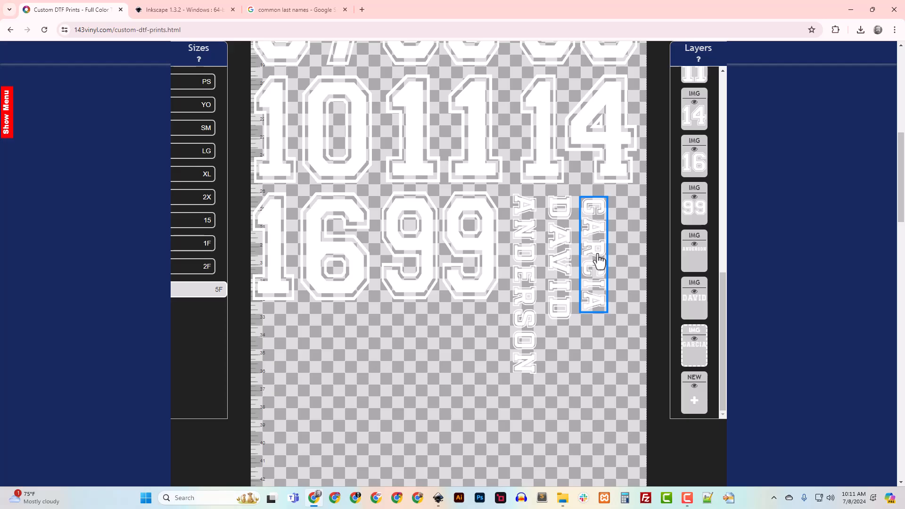
Add the WILLIAMS name as a new layer below the placed names and enlarge it to 6.7 inches wide
click(694, 400)
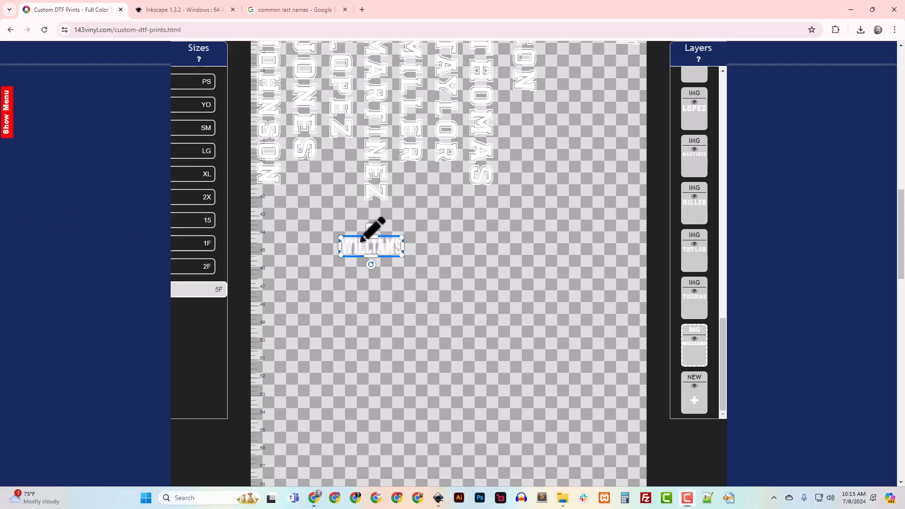
click(366, 238)
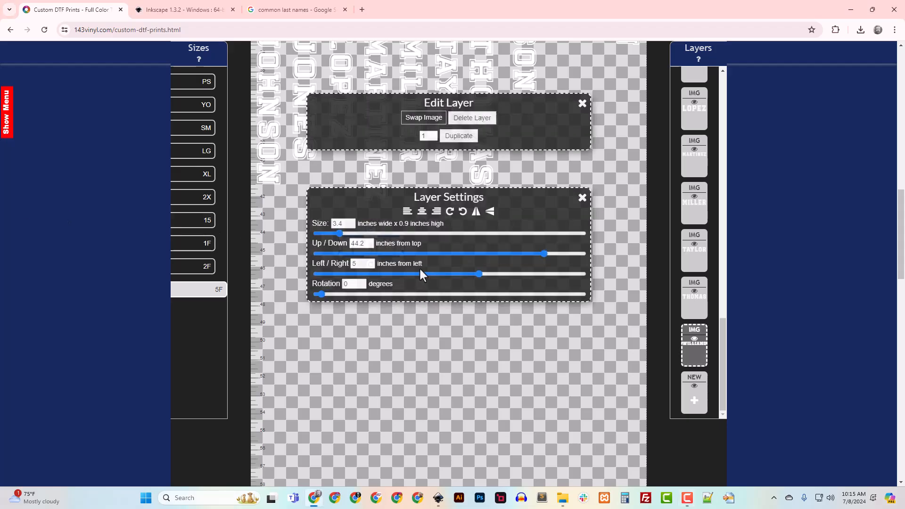
drag(340, 234, 362, 245)
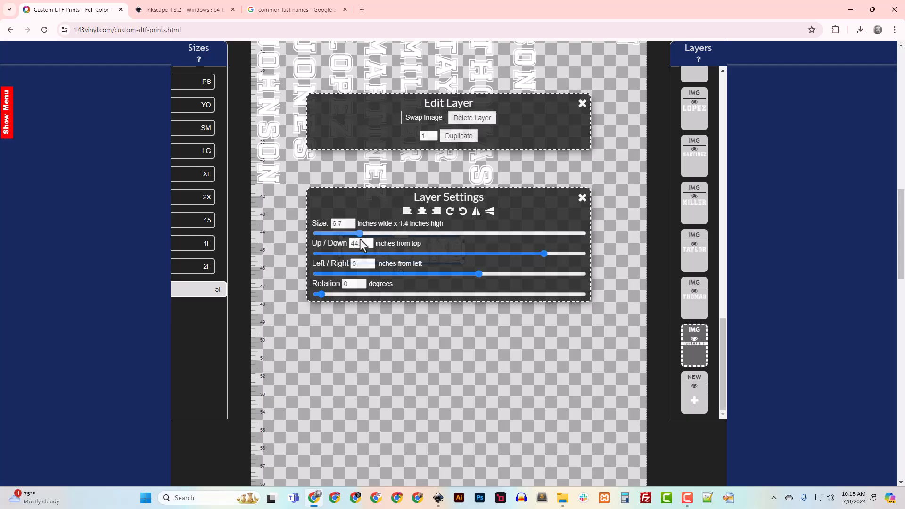
click(582, 198)
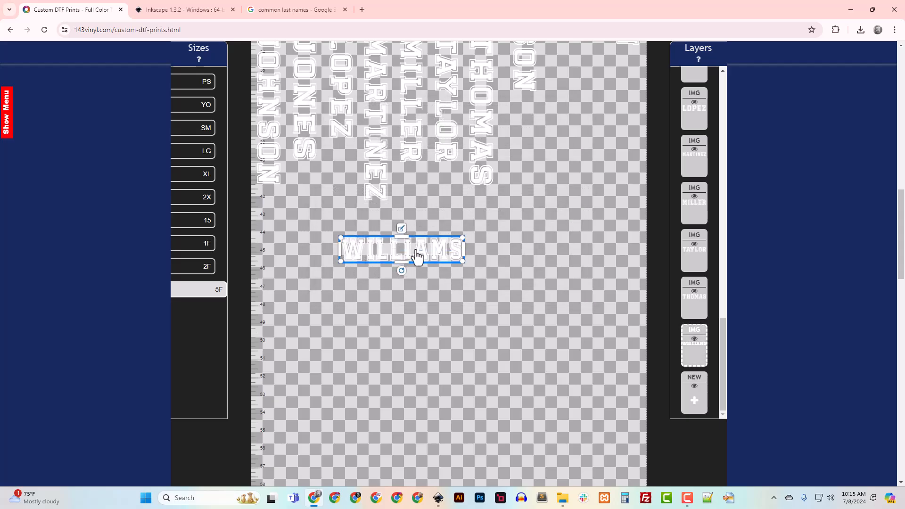
click(401, 229)
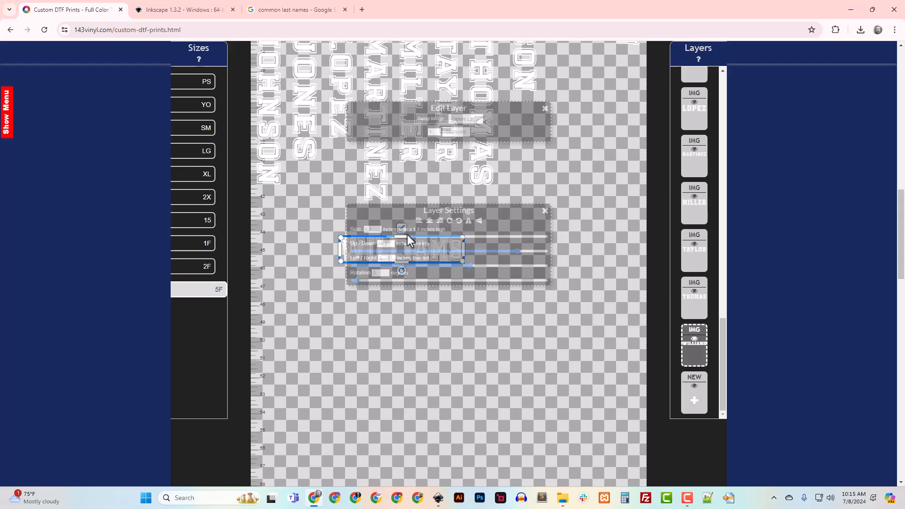
click(450, 212)
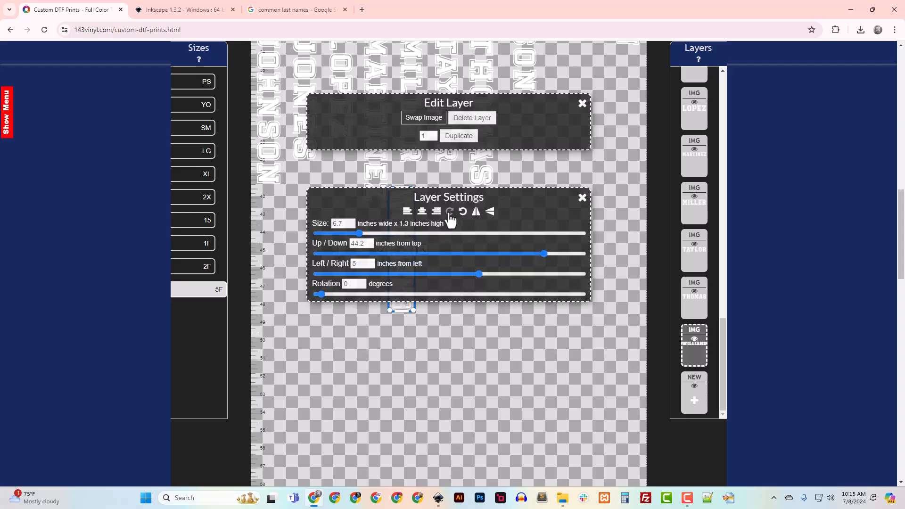
click(582, 198)
drag(401, 285, 549, 198)
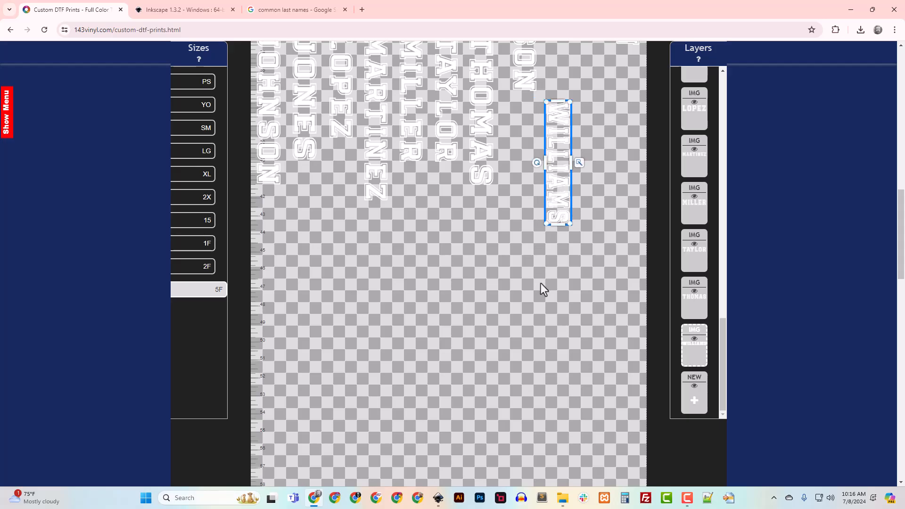
scroll(540, 289, up, 4)
drag(549, 354, 481, 288)
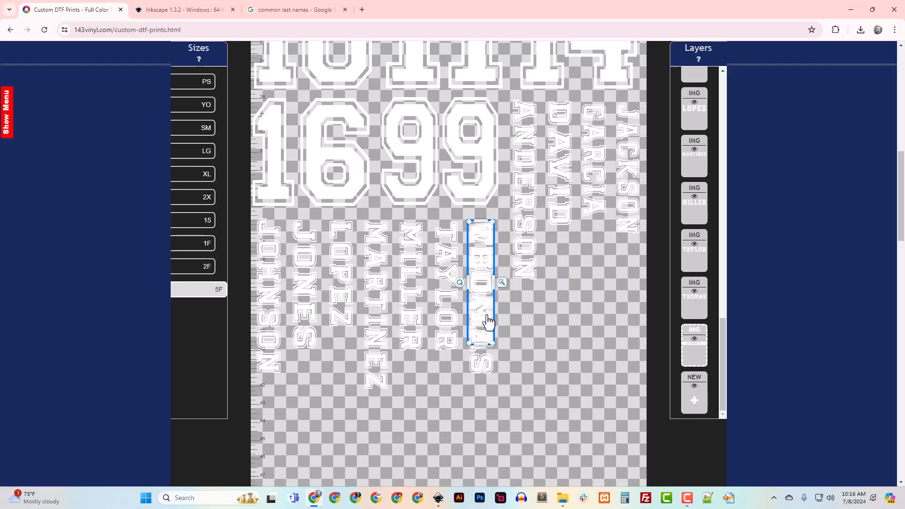
drag(481, 344, 566, 350)
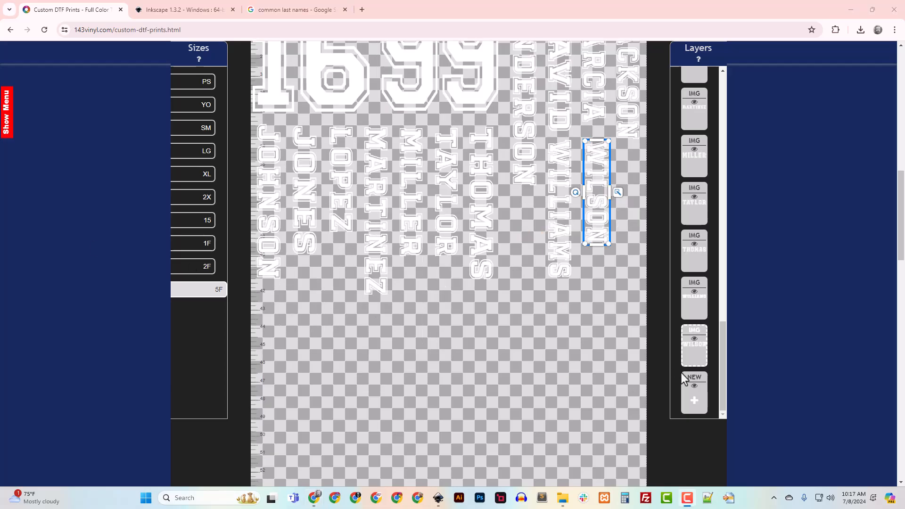
Add the YOST name SVG as a new layer and move it into the empty area below the MILLER and TAYLOR names
click(693, 400)
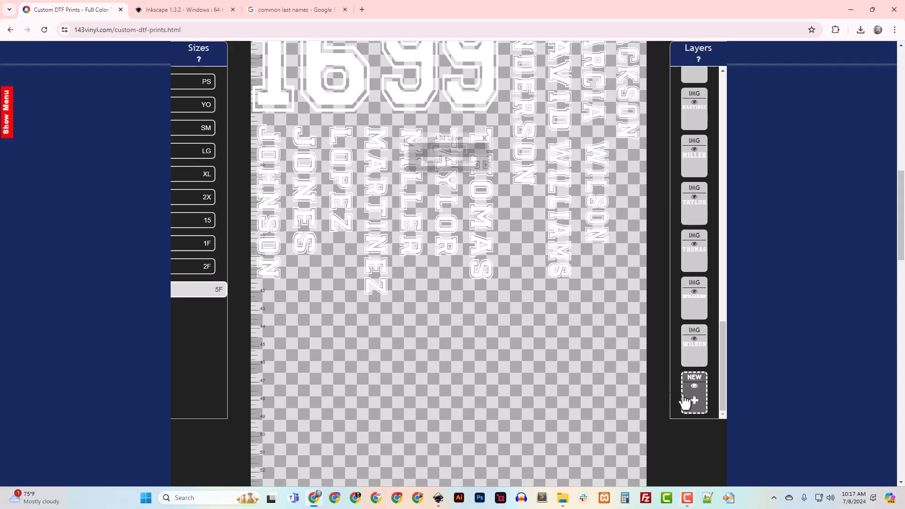
click(451, 149)
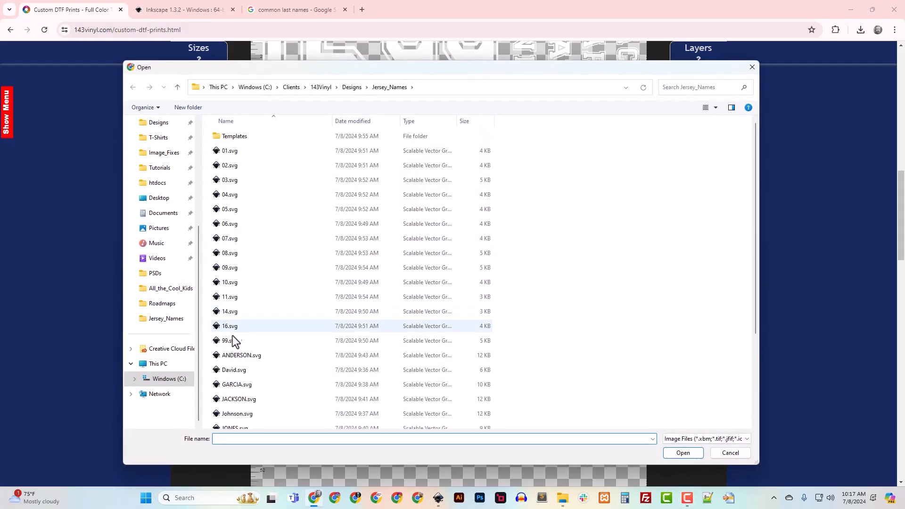
scroll(238, 358, down, 3)
double_click(234, 423)
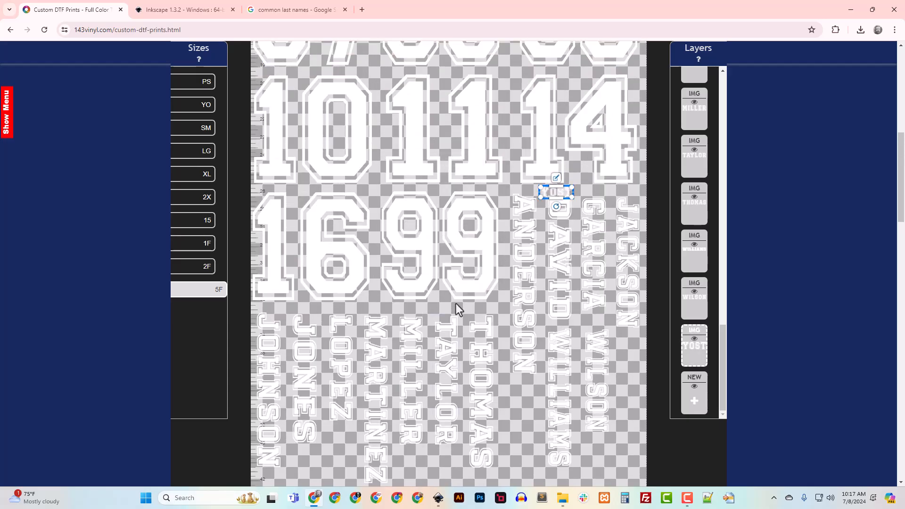
drag(556, 196, 428, 486)
scroll(445, 365, down, 4)
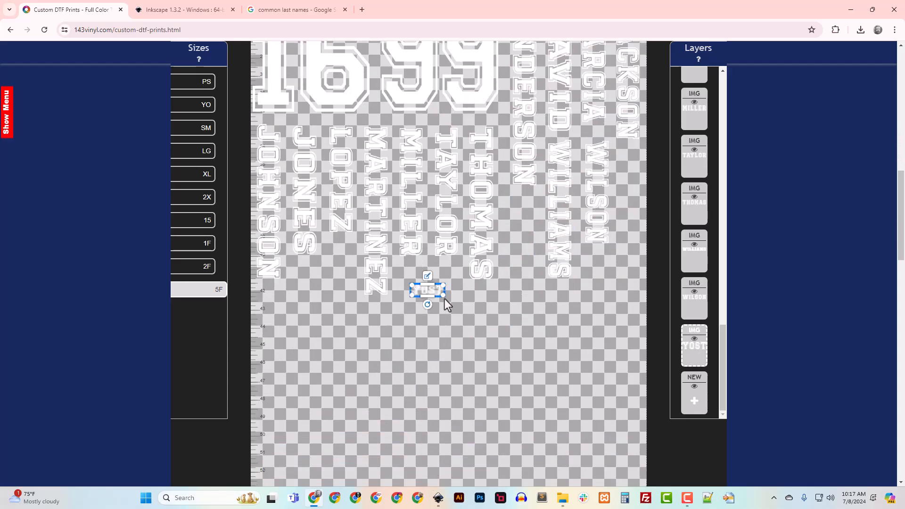
Enlarge the YOST name to 4.4 inches wide by 1.3 inches high
drag(443, 295, 463, 315)
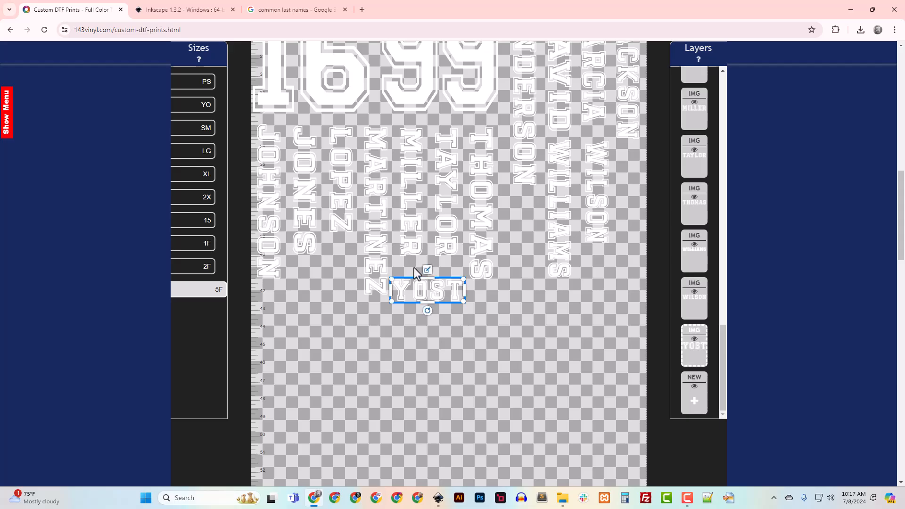
click(428, 270)
click(345, 235)
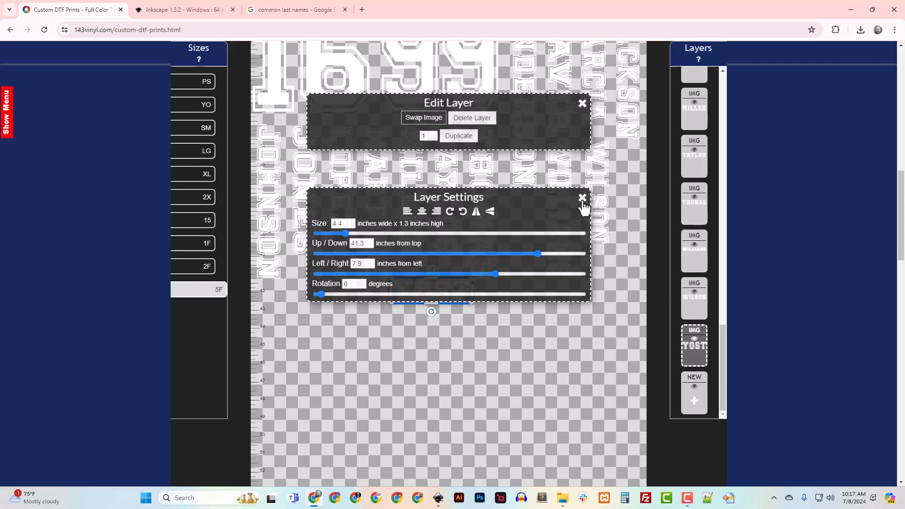
Enlarge the YOST name to 5.3 inches wide, below and to the right of the THOMAS name
click(582, 198)
drag(472, 290, 582, 330)
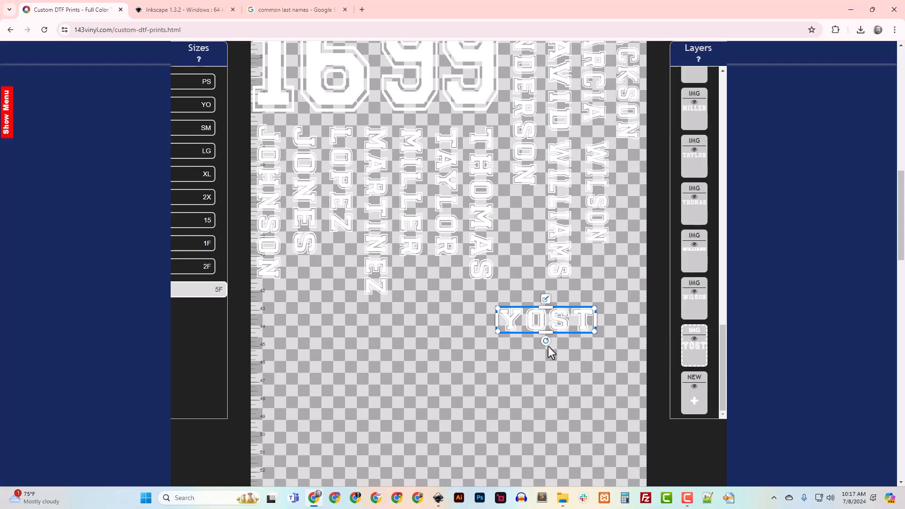
click(546, 299)
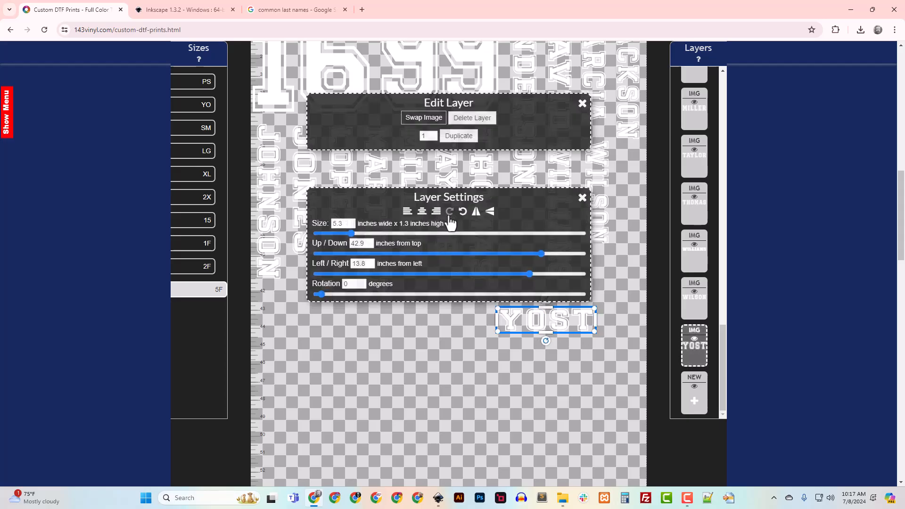
Rotate the YOST name 90 degrees clockwise and place it vertically directly below the ANDERSON name
click(449, 211)
click(582, 198)
scroll(585, 356, up, 2)
drag(551, 421, 525, 346)
Name the 22" x 60" gang sheet project "Jersey Names" and save it
scroll(556, 402, down, 6)
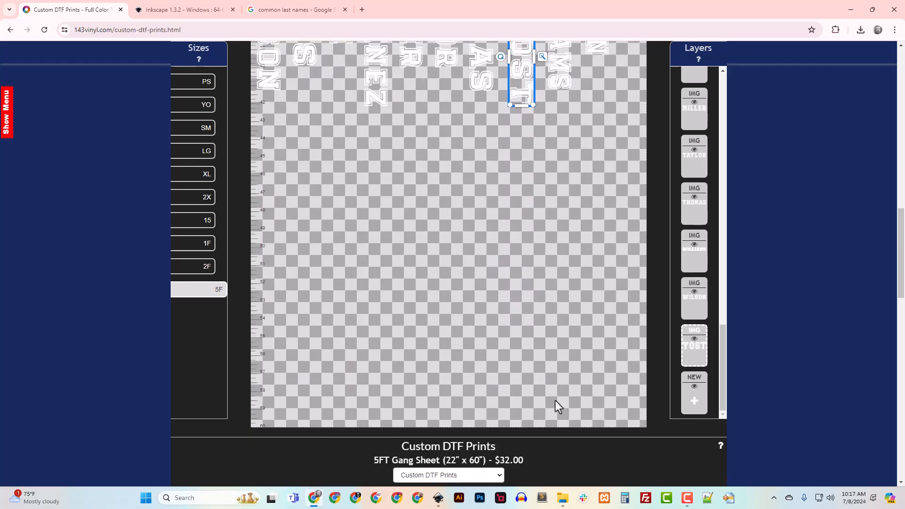
scroll(514, 362, up, 6)
scroll(518, 375, down, 6)
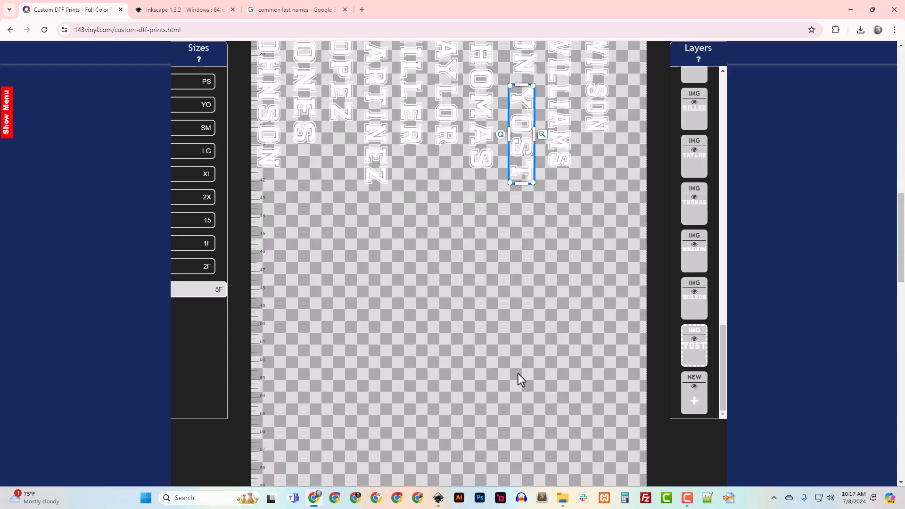
scroll(429, 436, up, 8)
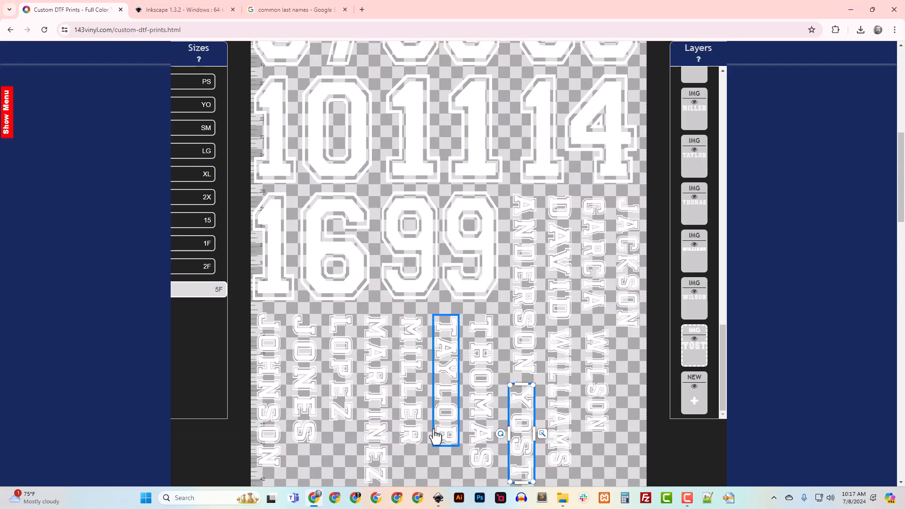
scroll(389, 395, down, 8)
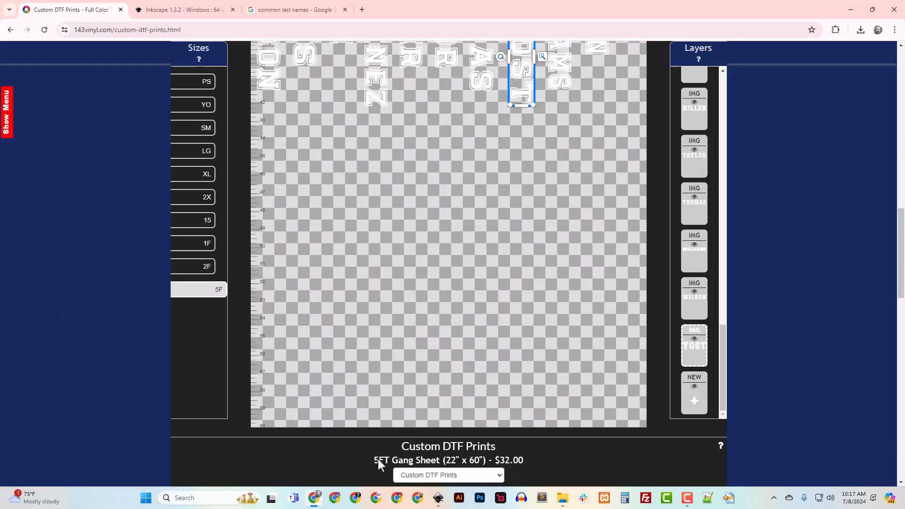
scroll(381, 407, down, 4)
click(347, 308)
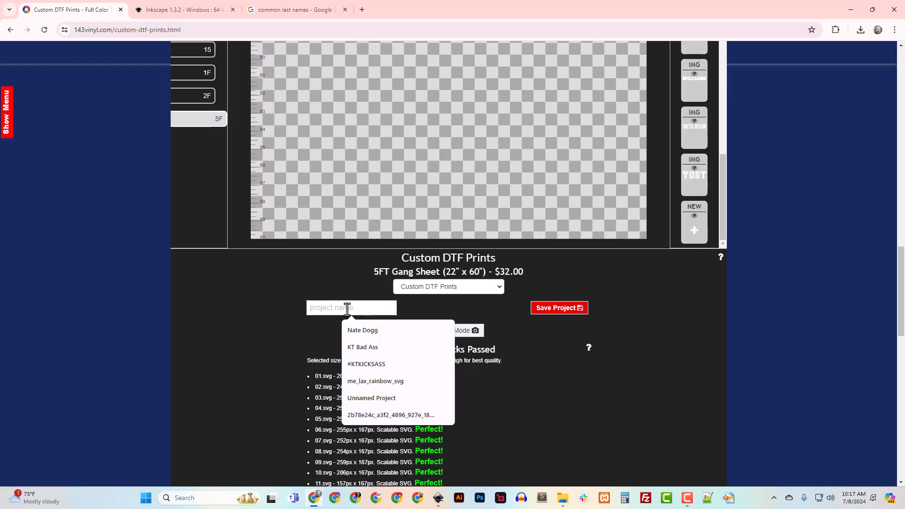
text(Jersey Names)
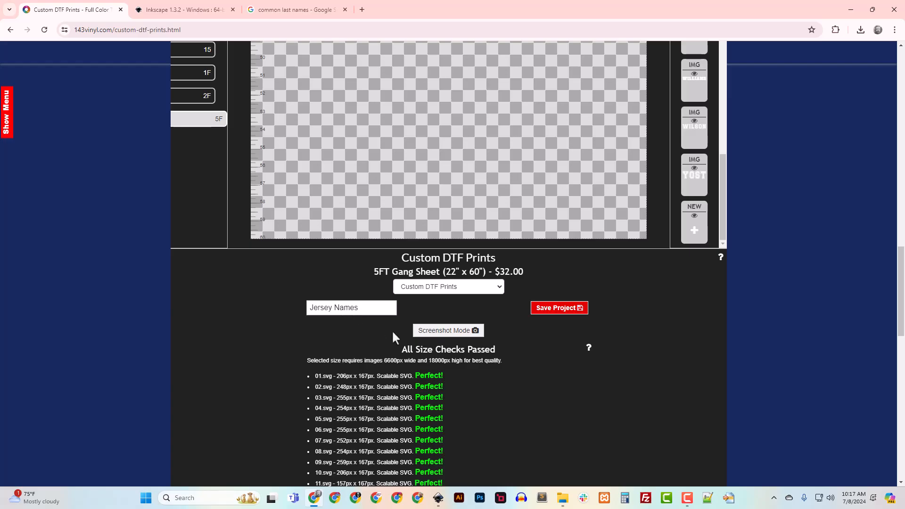
click(556, 307)
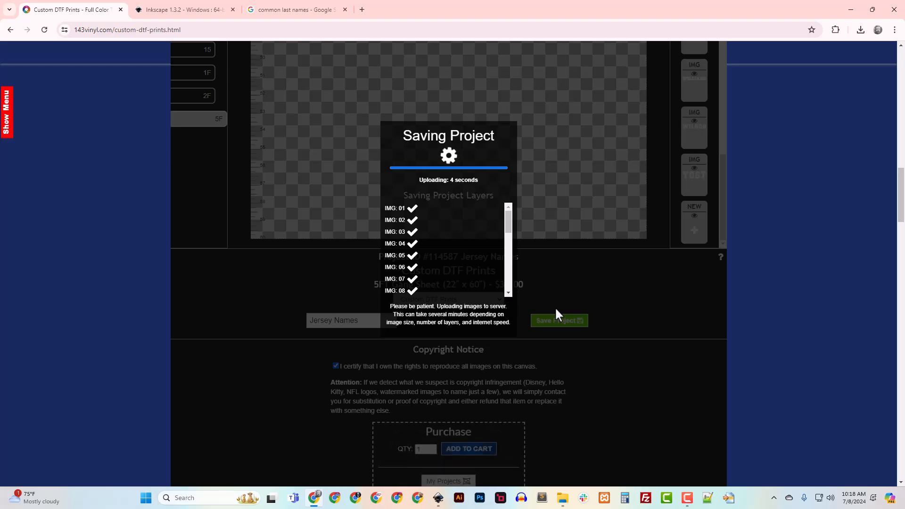
Review the image size checks and the full-length proof of the saved Jersey Names project
scroll(556, 306, down, 4)
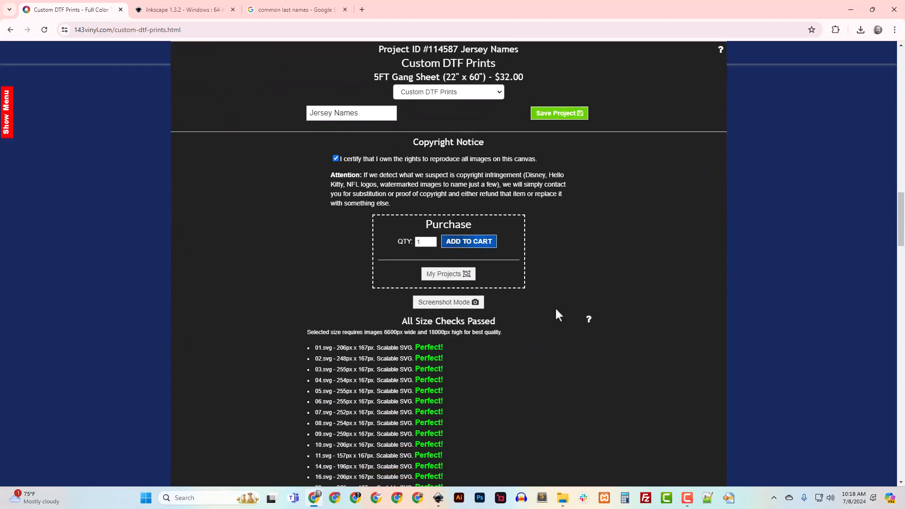
scroll(508, 283, down, 10)
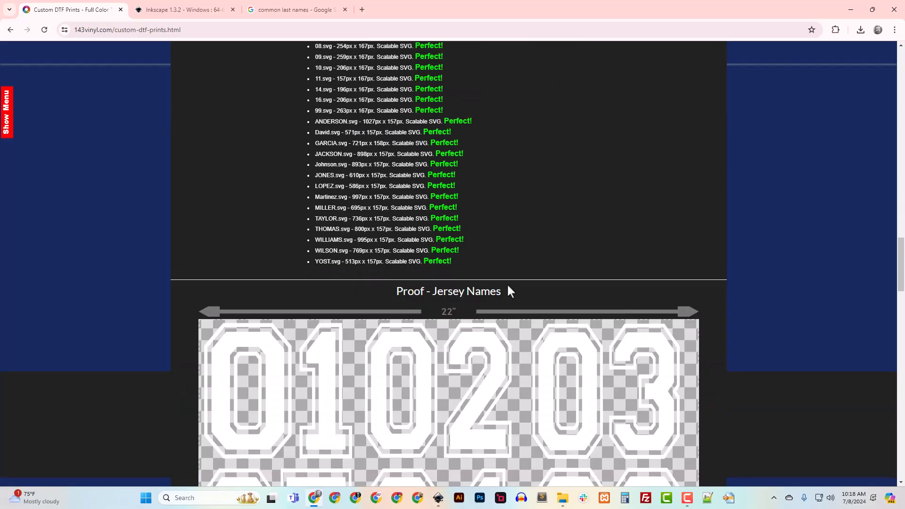
scroll(508, 286, down, 11)
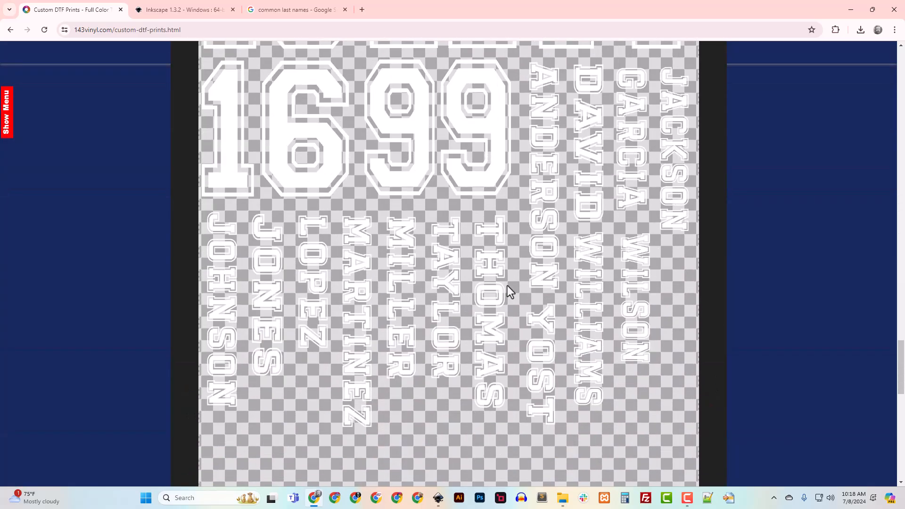
scroll(507, 287, down, 10)
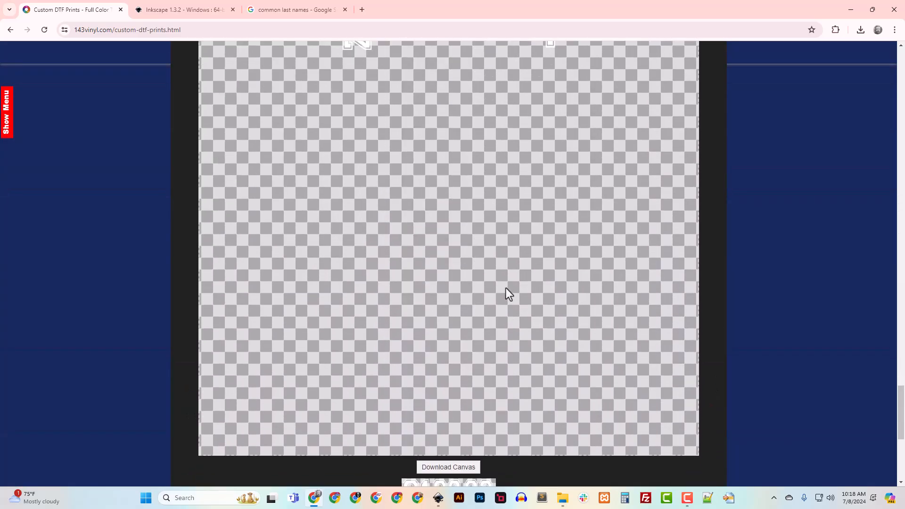
scroll(506, 288, up, 12)
scroll(505, 290, up, 13)
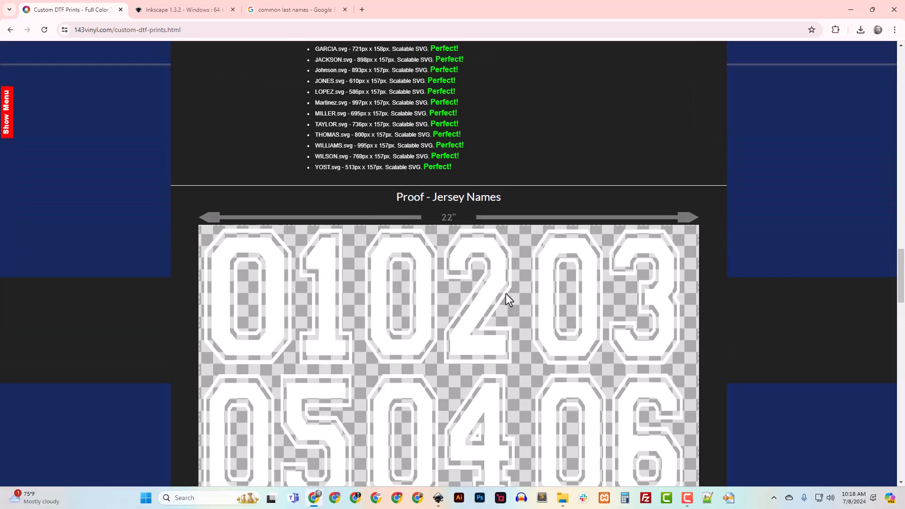